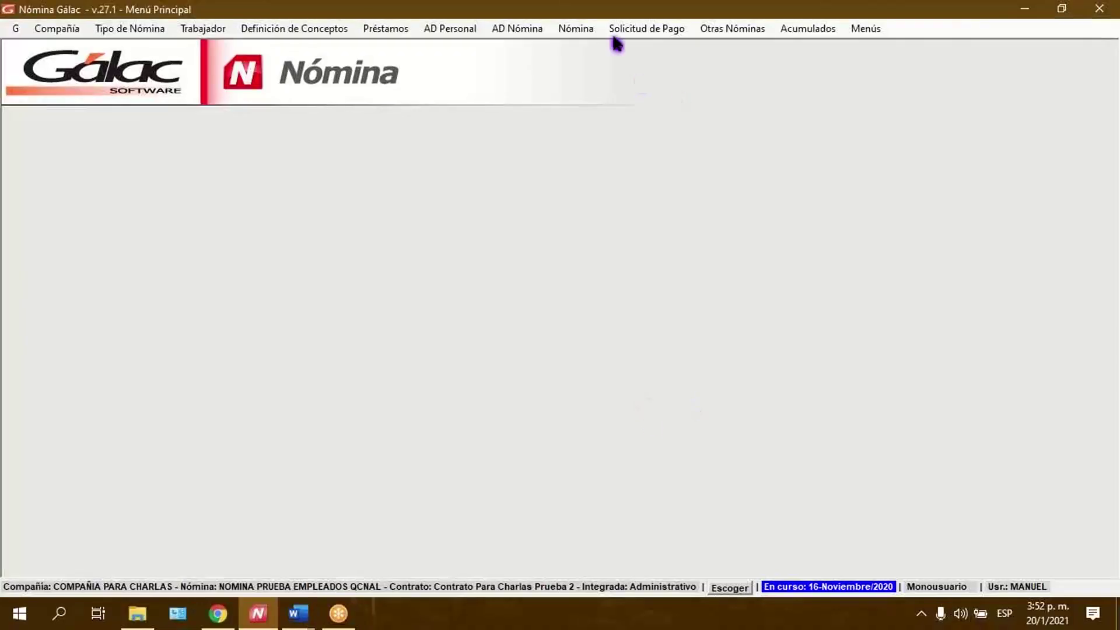
- List the payrolls available for consultation and browse the 2020 periods from January to November
left_click(576, 29)
left_click(625, 132)
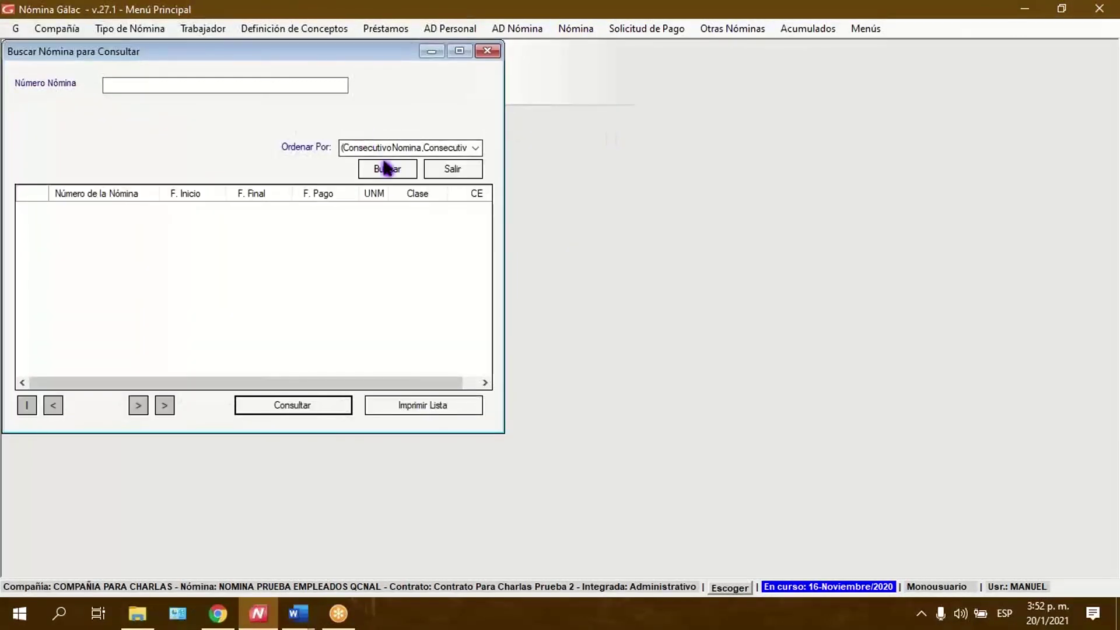
left_click(166, 405)
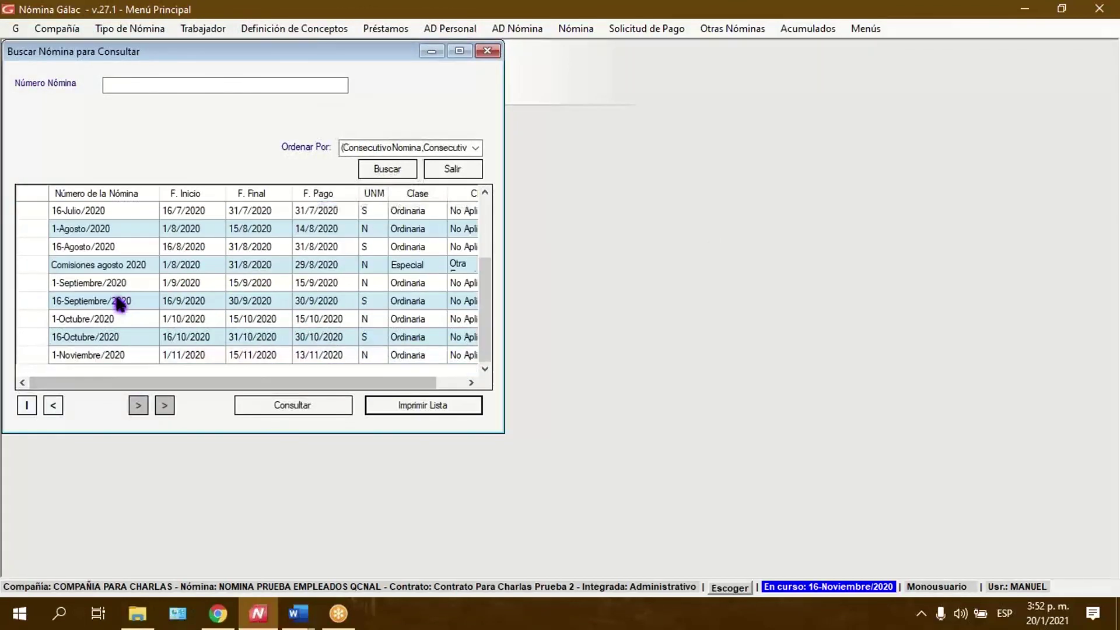
left_click(153, 357)
scroll(163, 324, "up", 2)
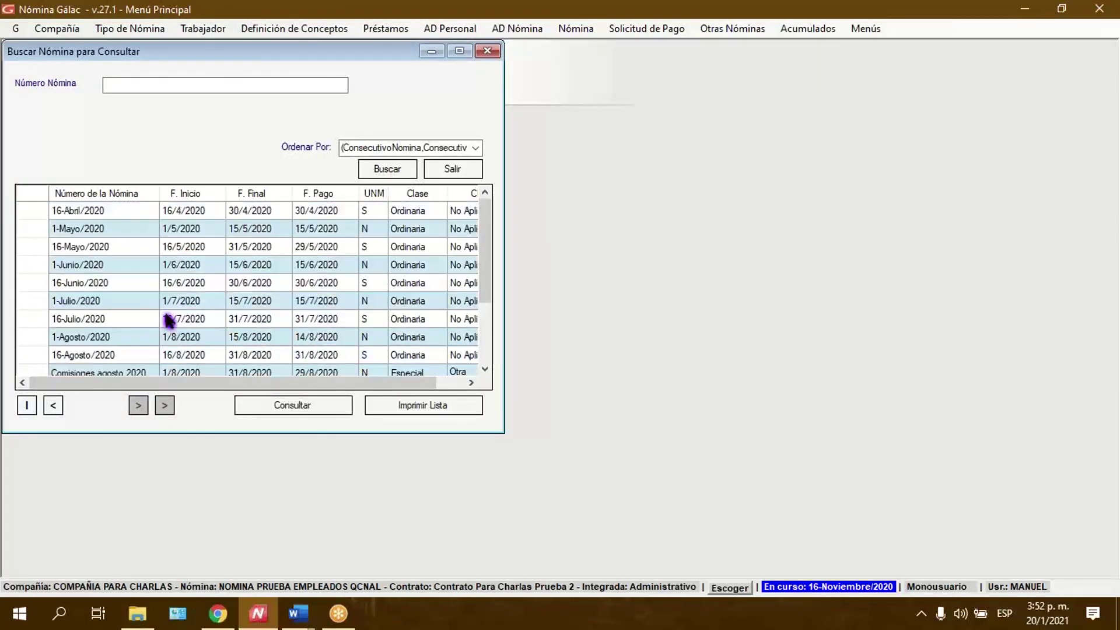
left_click(53, 405)
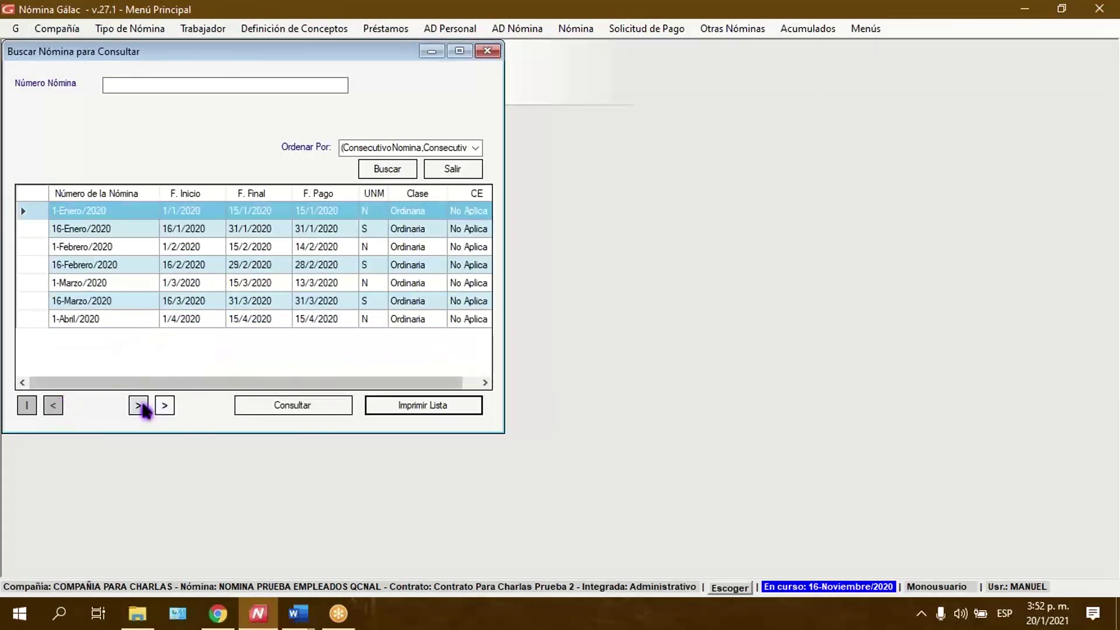
left_click(165, 405)
scroll(163, 339, "down", 2)
left_click(188, 356)
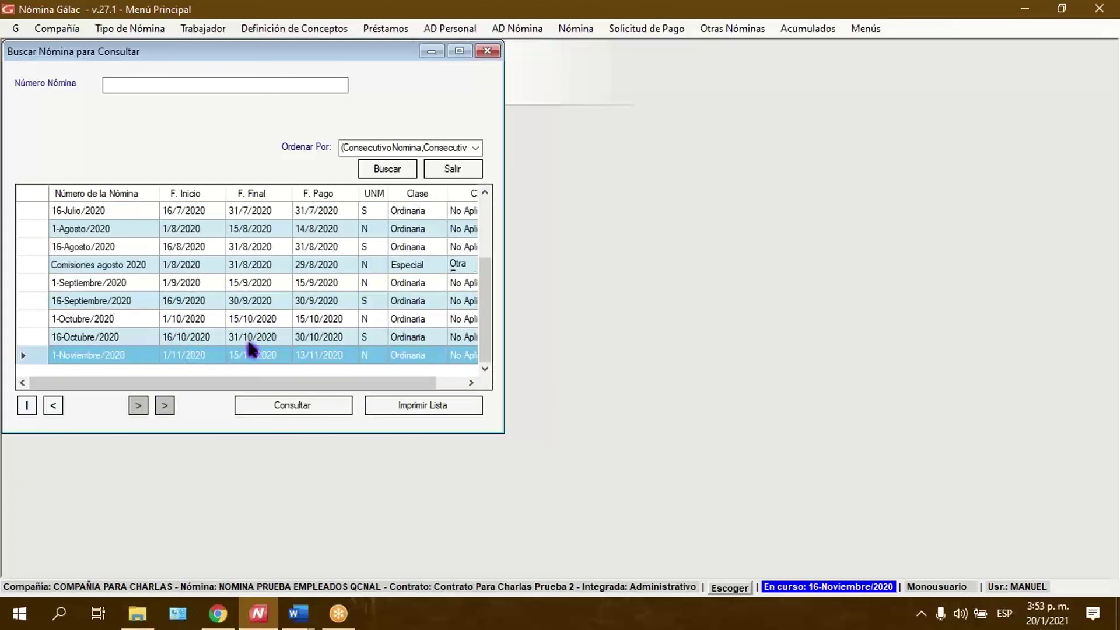
scroll(250, 349, "up", 1)
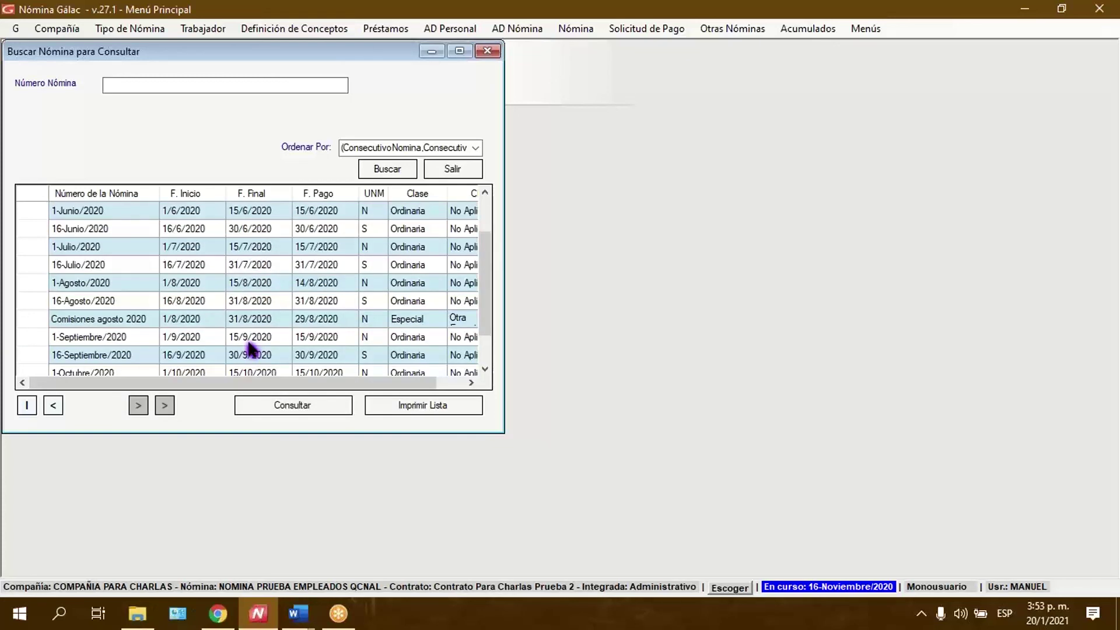
left_click(182, 354)
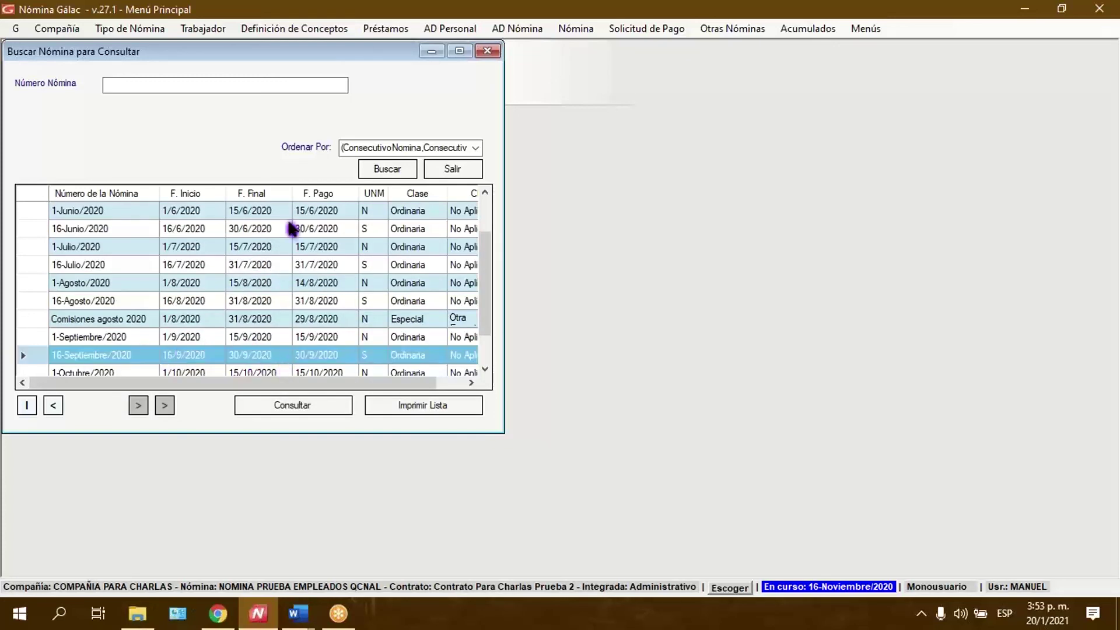
left_click_drag(320, 51, 469, 59)
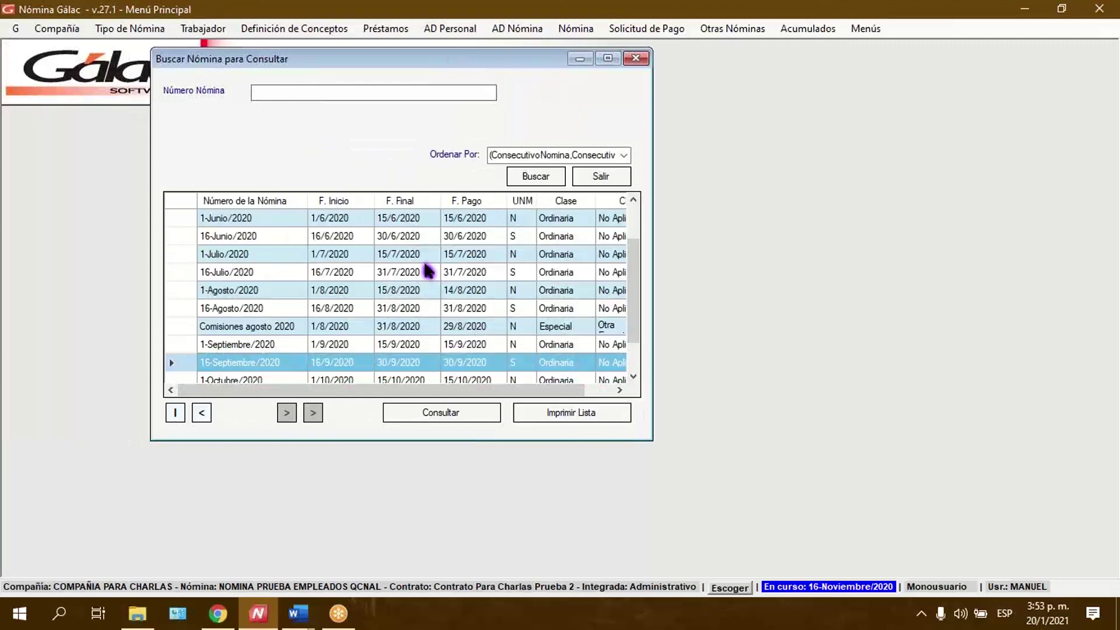
- Review the payroll periods from July to September 2020 in the list, and close the payroll search
left_click(256, 292)
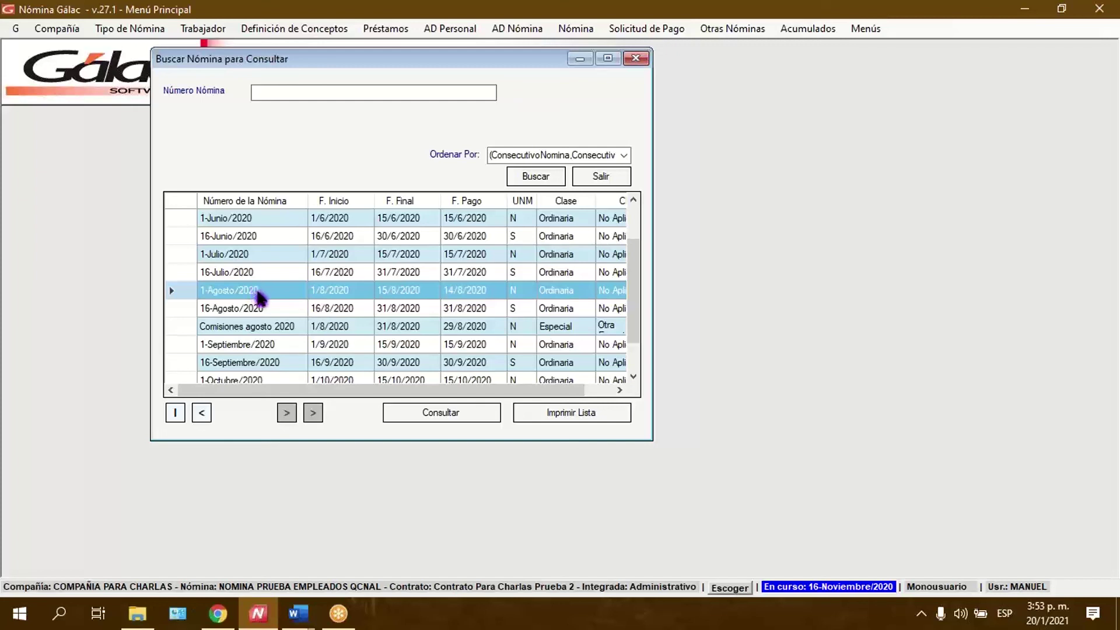
scroll(297, 306, "down", 1)
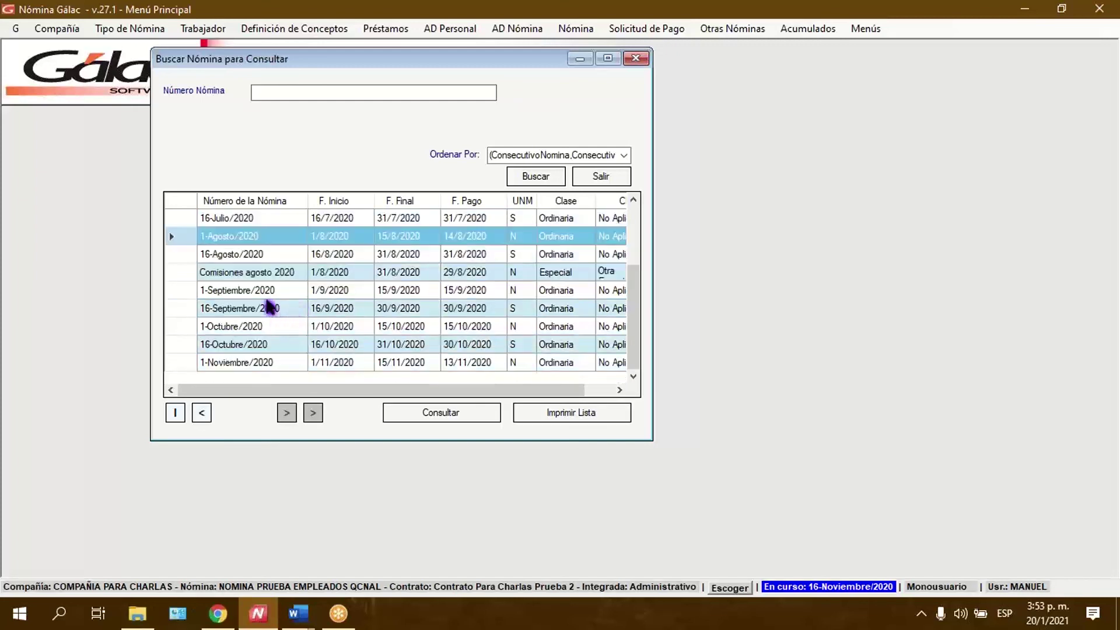
scroll(266, 274, "up", 1)
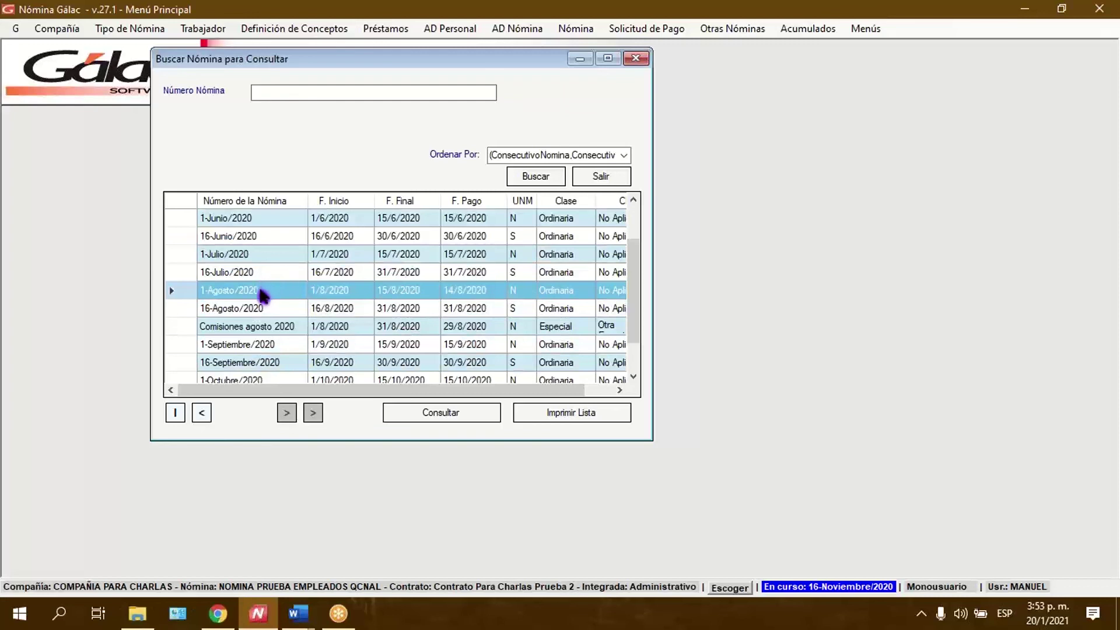
left_click(244, 272)
left_click(246, 260)
left_click(251, 273)
left_click(260, 255)
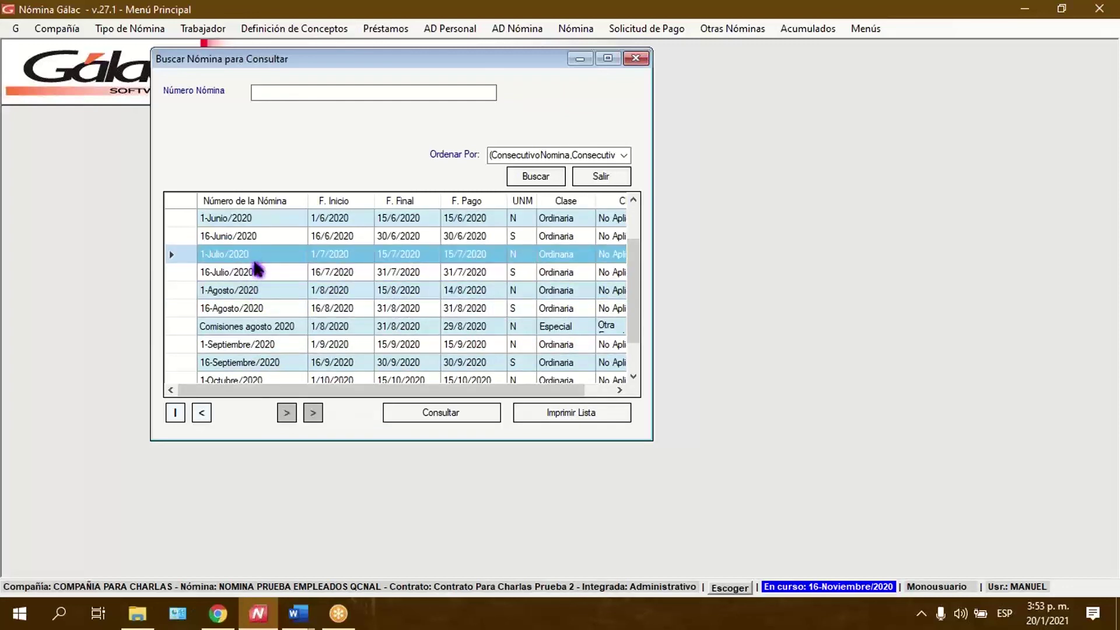
left_click(251, 274)
left_click(252, 292)
left_click(254, 311)
left_click(257, 348)
left_click(275, 365)
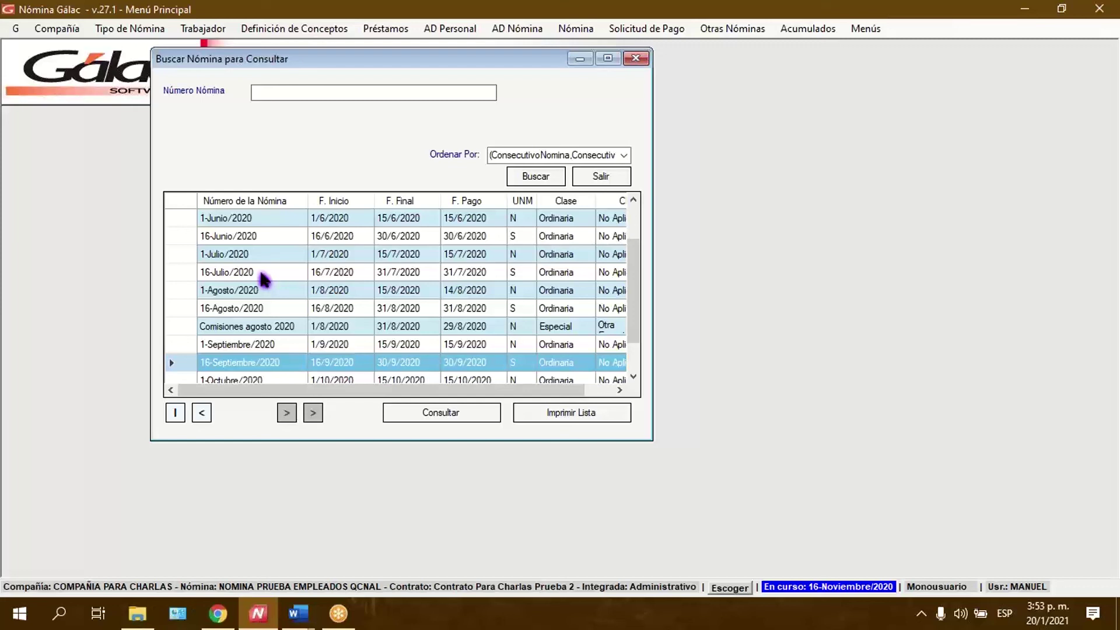
left_click(266, 345)
left_click(276, 364)
left_click(328, 347)
left_click(361, 363)
left_click(615, 184)
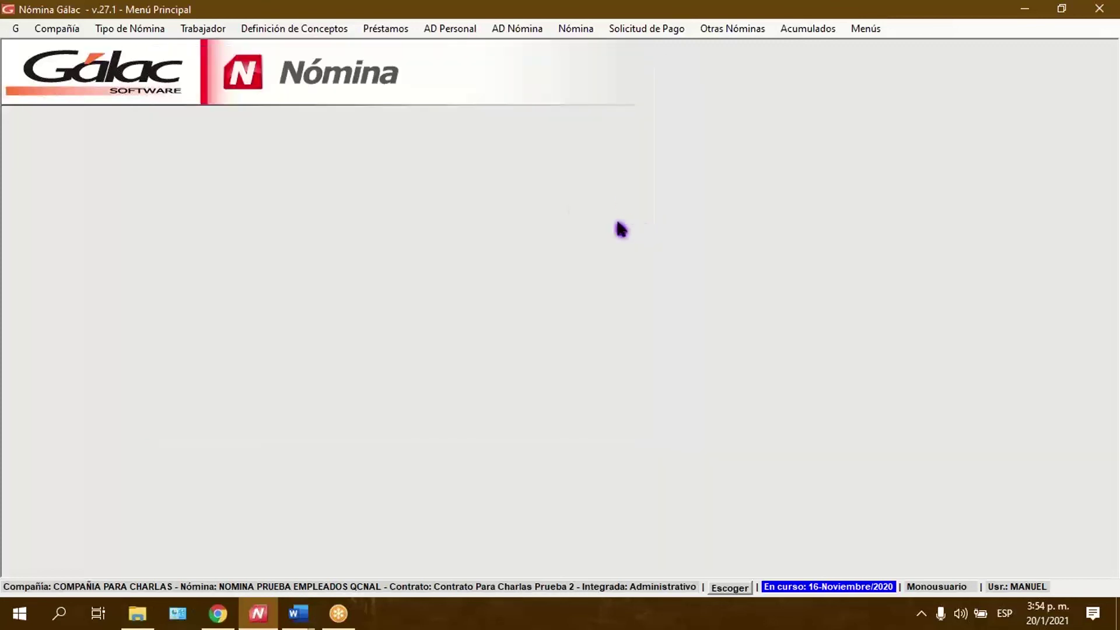
- List all concept definitions and open concept 1010 Salario for consultation
left_click(308, 36)
left_click(302, 44)
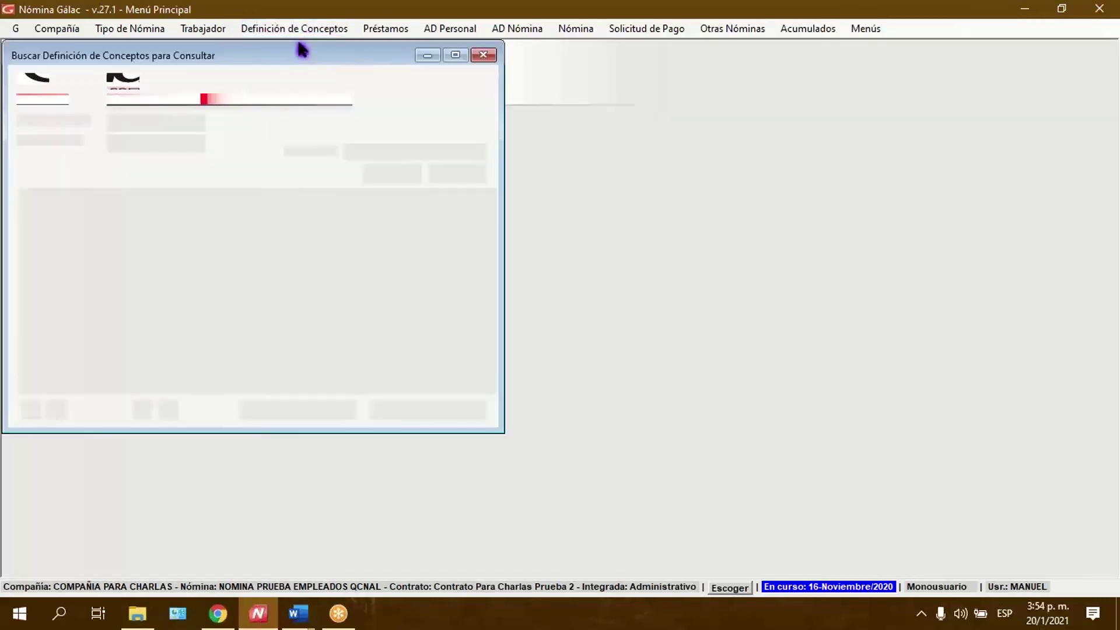
left_click(398, 169)
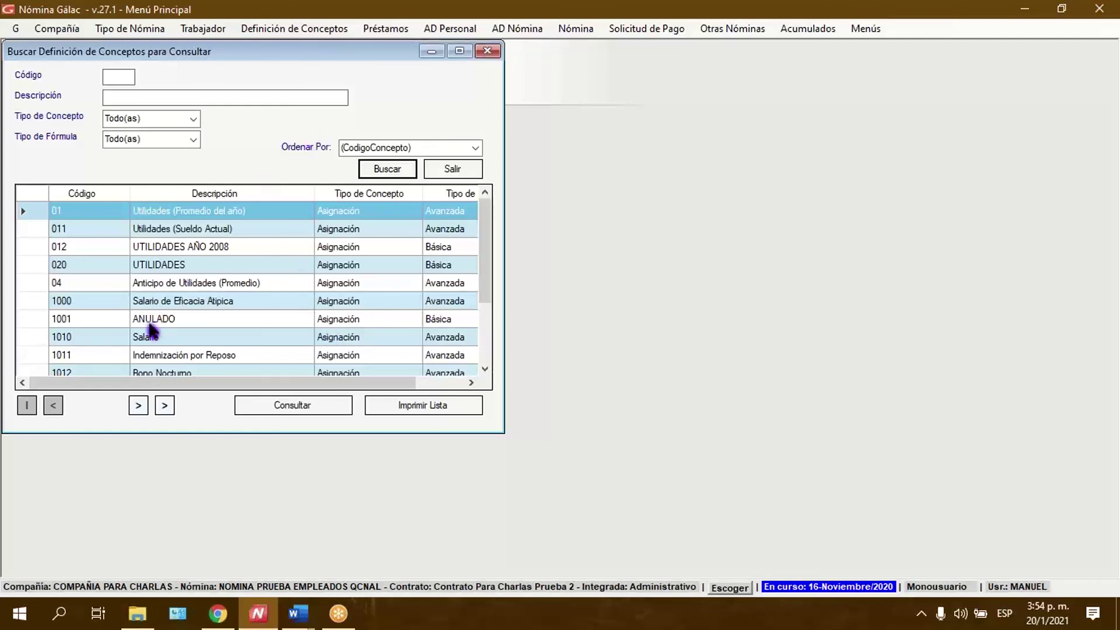
scroll(192, 303, "down", 1)
left_click(208, 290)
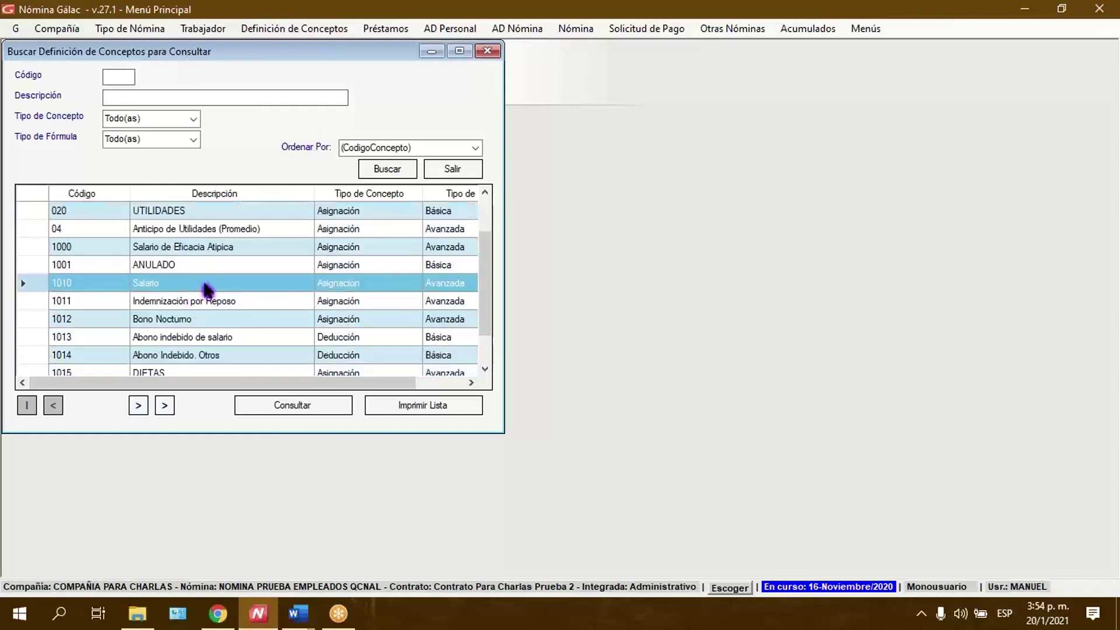
left_click_drag(282, 54, 383, 67)
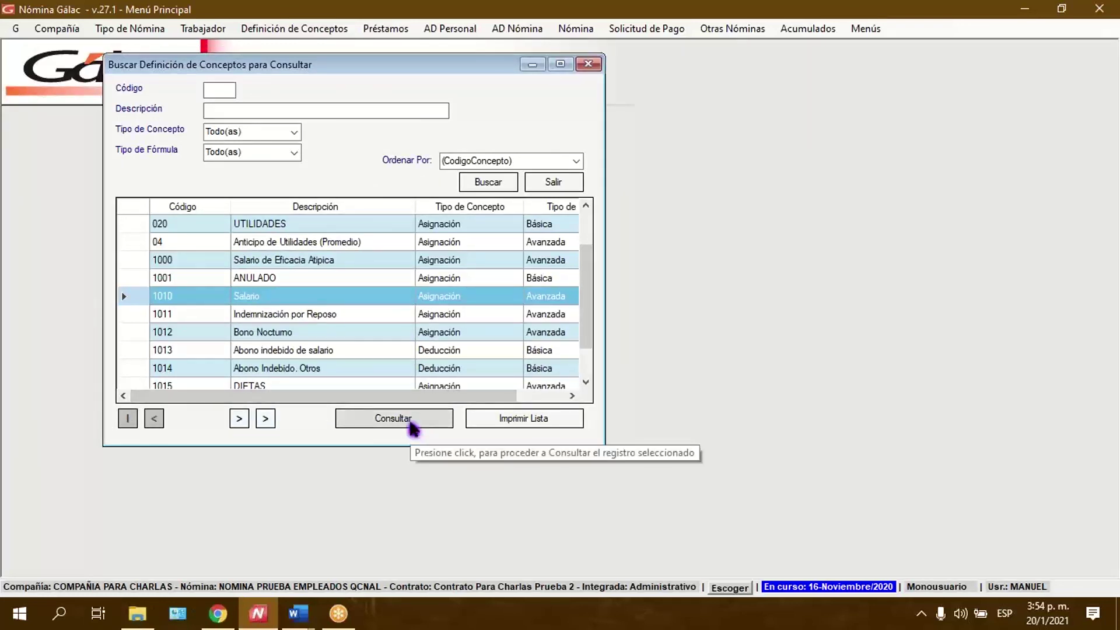
left_click(413, 429)
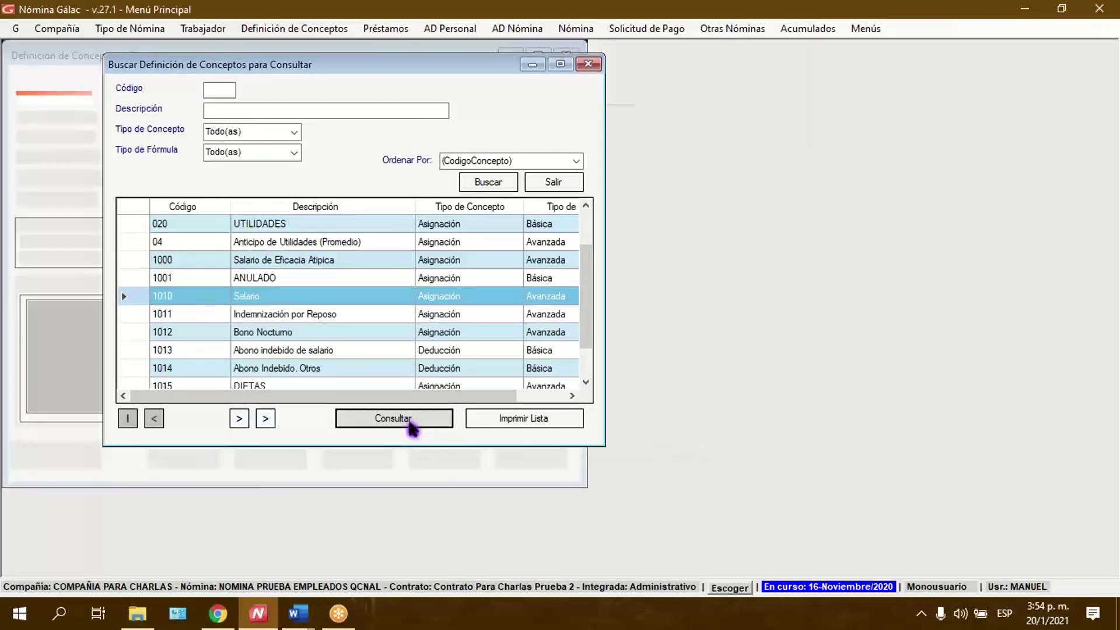
left_click_drag(387, 59, 540, 69)
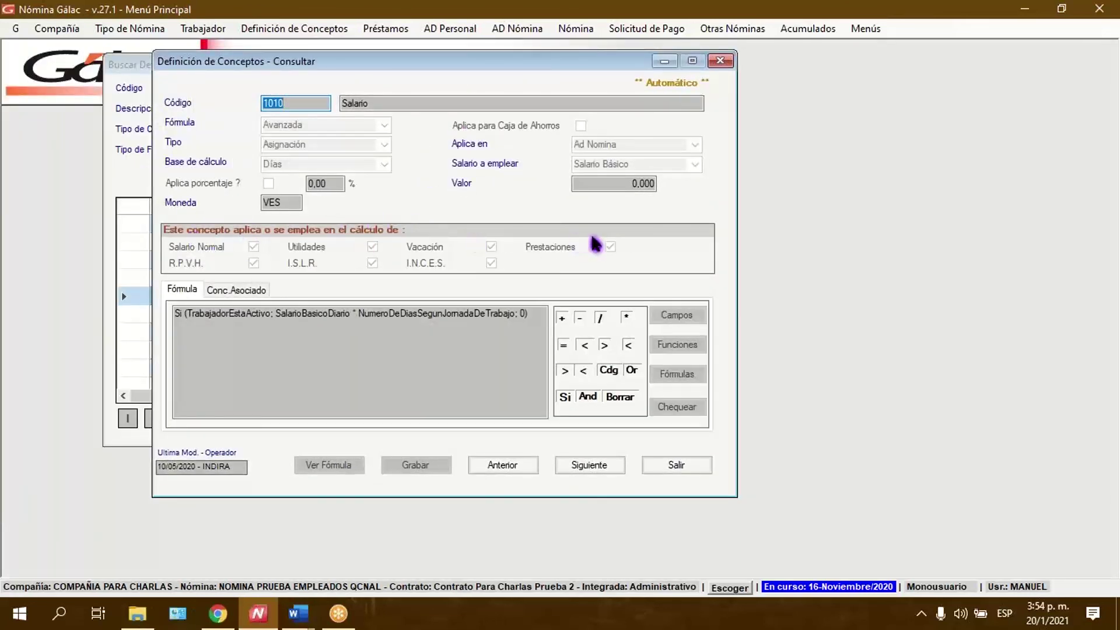
- Examine the Salario concept's formula and the calculations it applies to, and close the concept and its search
mouse_move(528, 269)
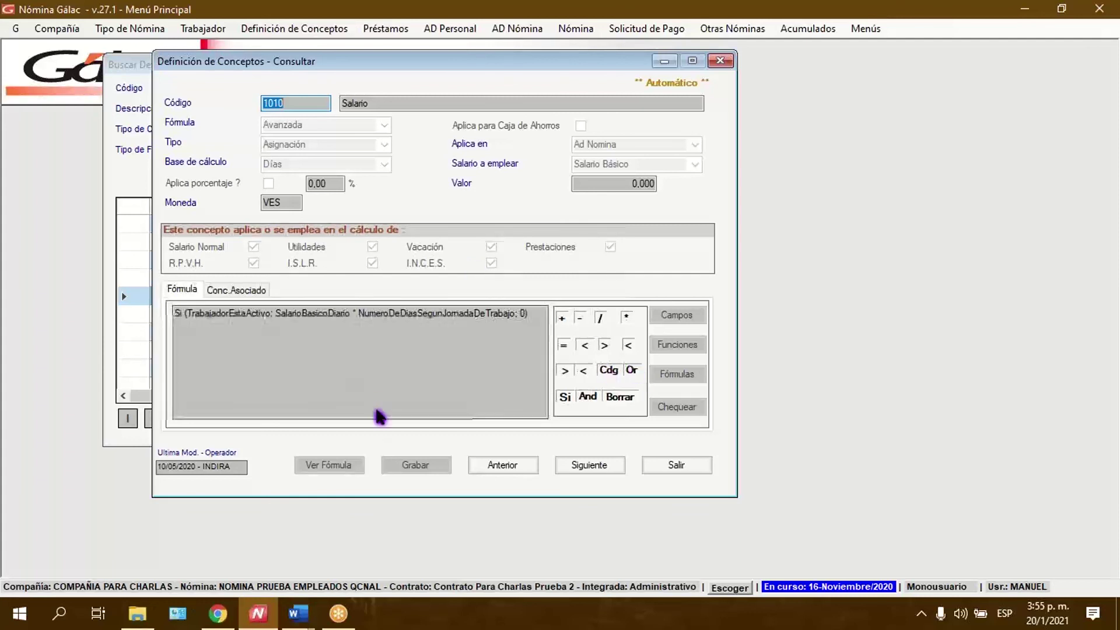
left_click(676, 465)
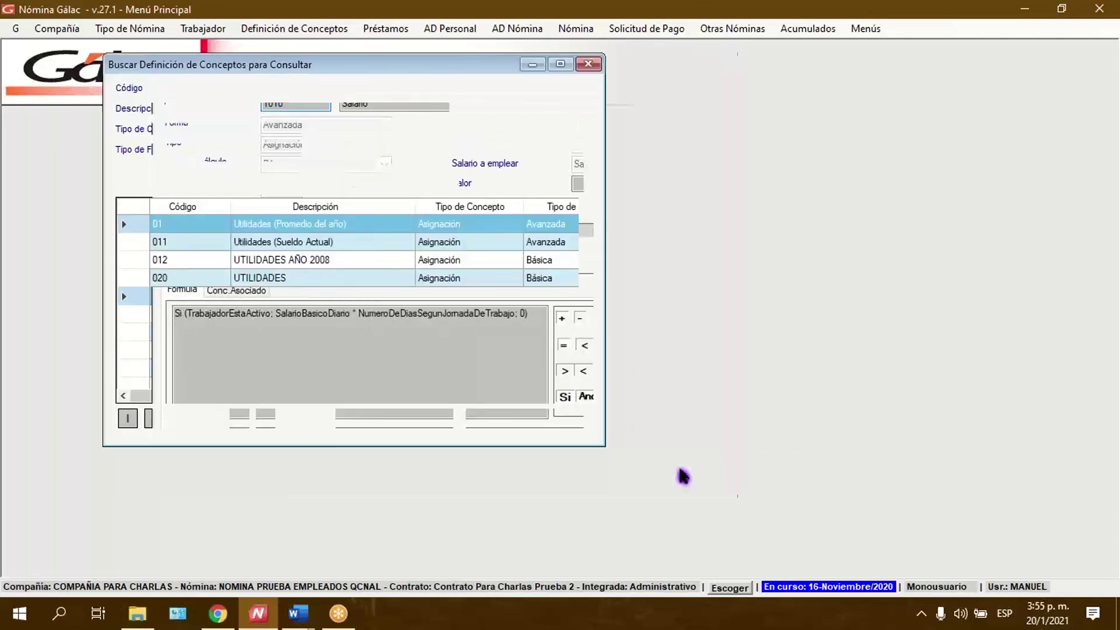
left_click(569, 187)
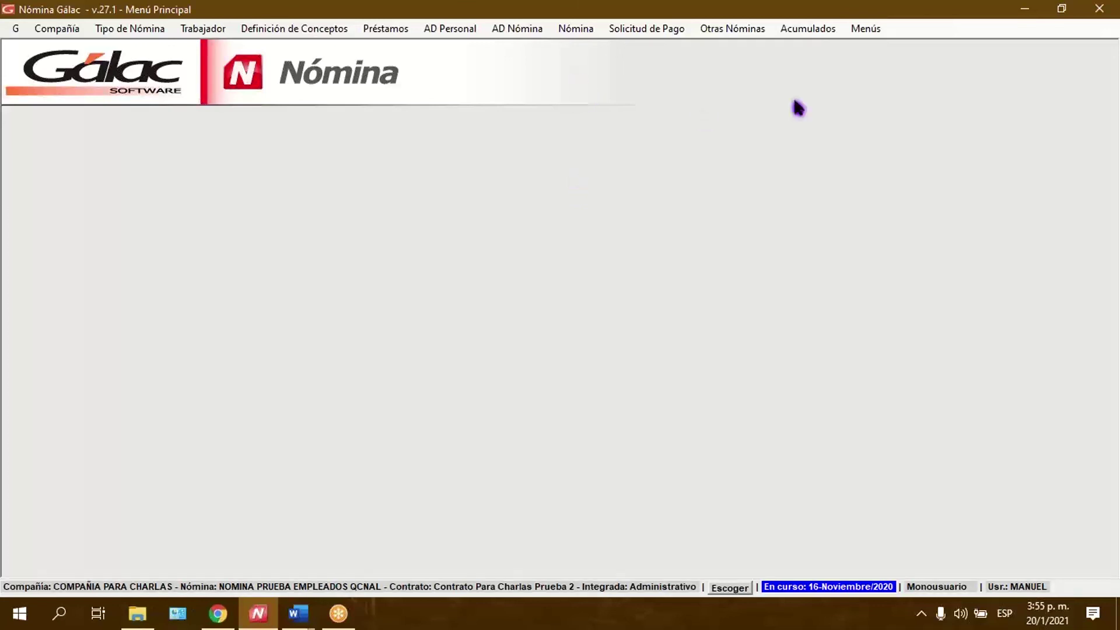
- Switch to the Organismos Públicos module and open the Banavih report Listado de Aportes FAOV Ver.2.0
left_click(866, 33)
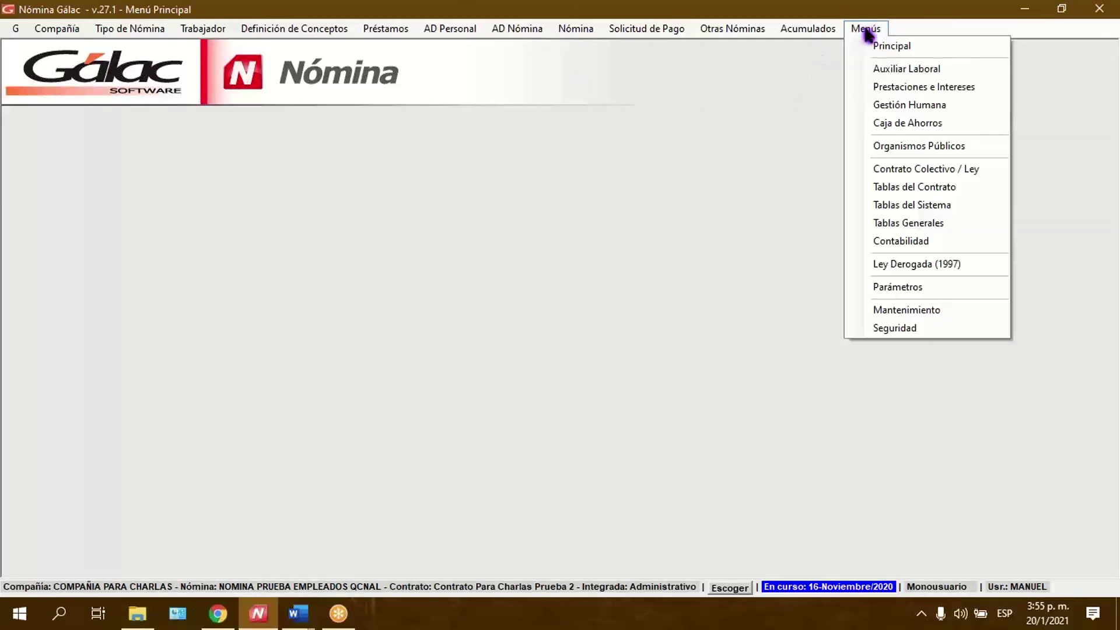
left_click(866, 29)
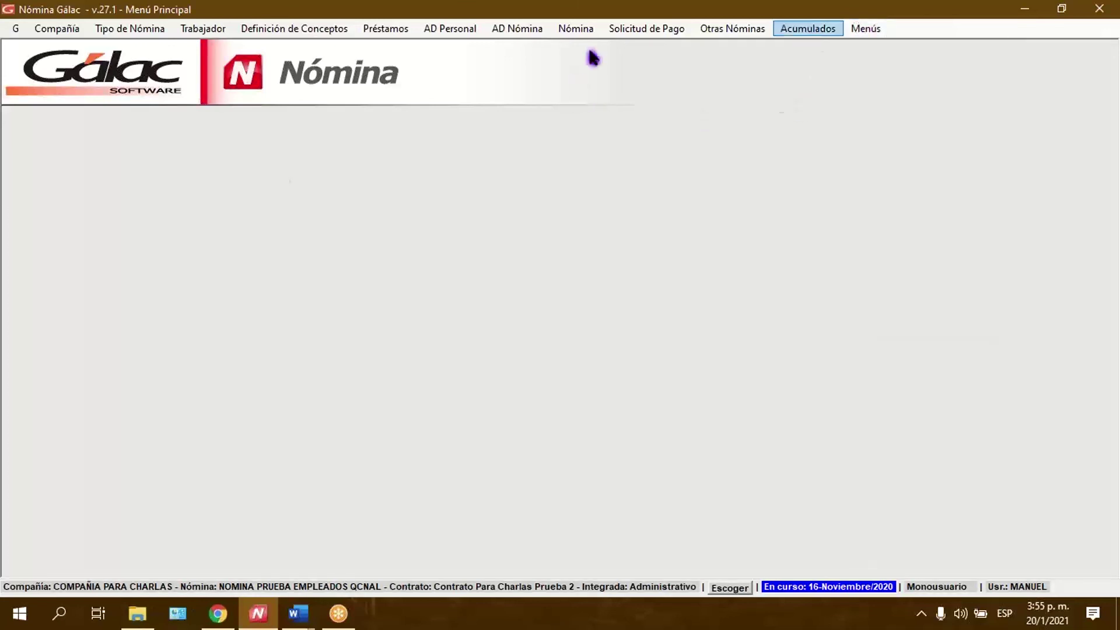
left_click(867, 31)
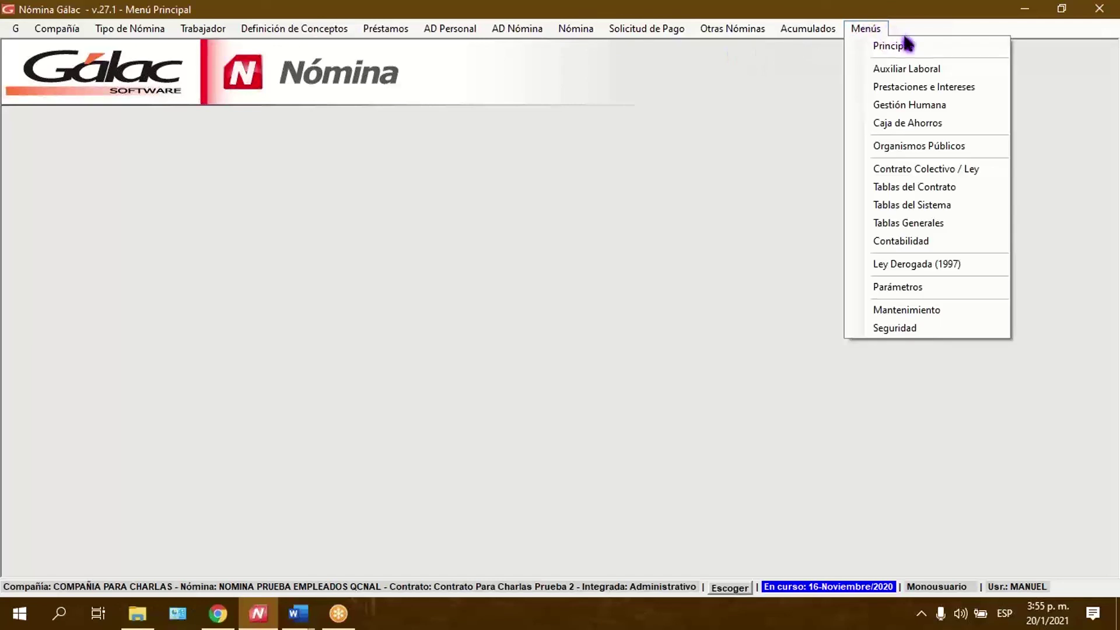
left_click(920, 149)
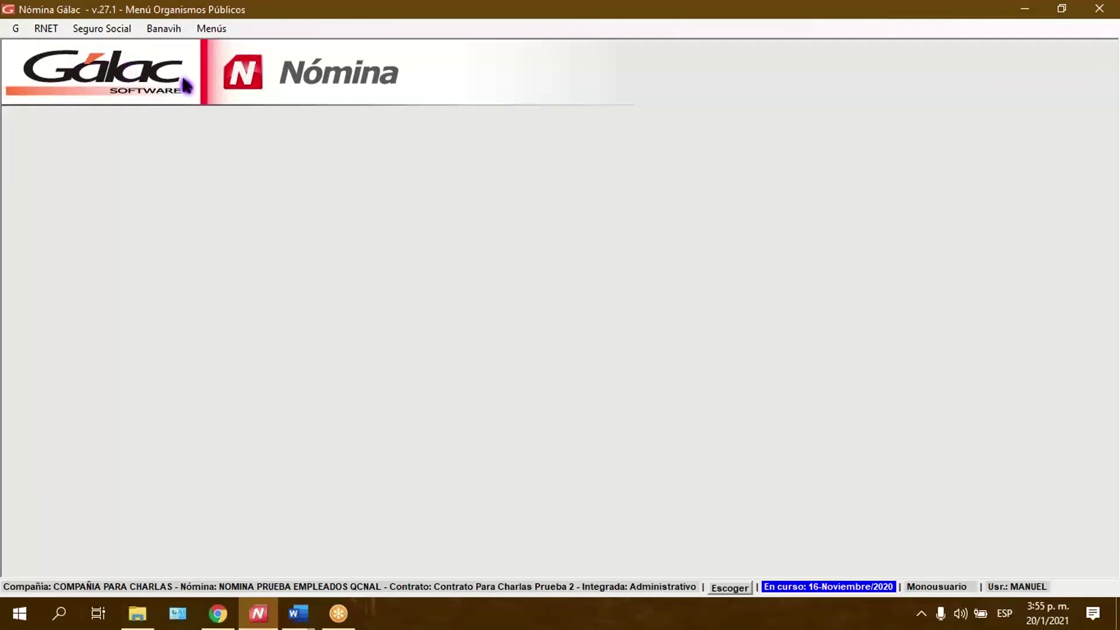
left_click(160, 29)
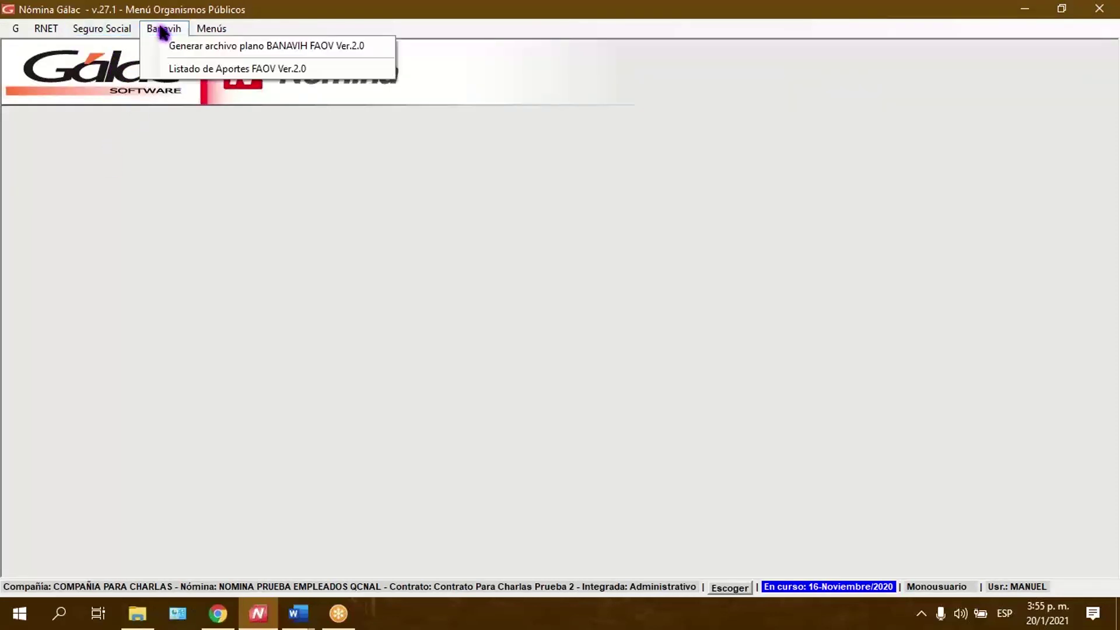
left_click(203, 71)
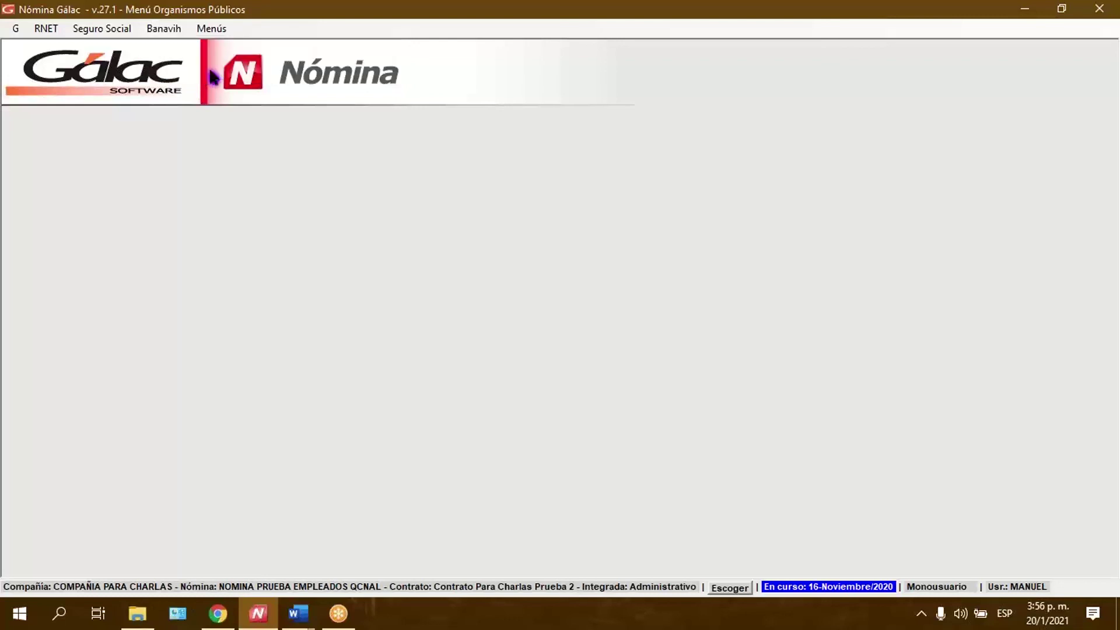
left_click_drag(242, 57, 418, 126)
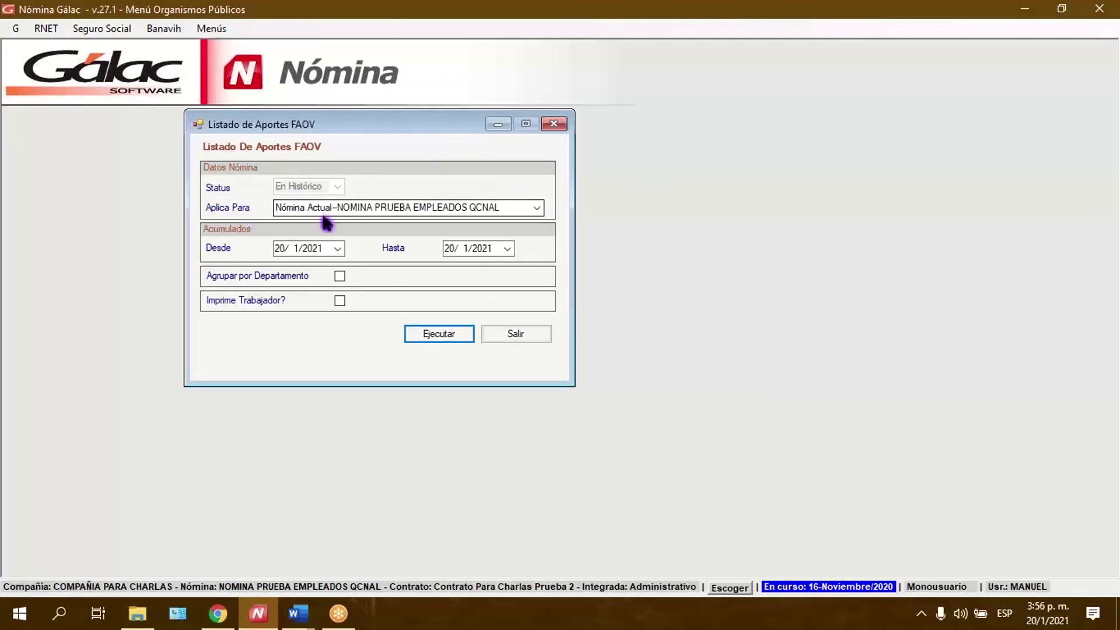
- Apply the FAOV contributions listing to the current payroll, with the accumulated period from 1/9/2020 to 30/9/2020
left_click(535, 209)
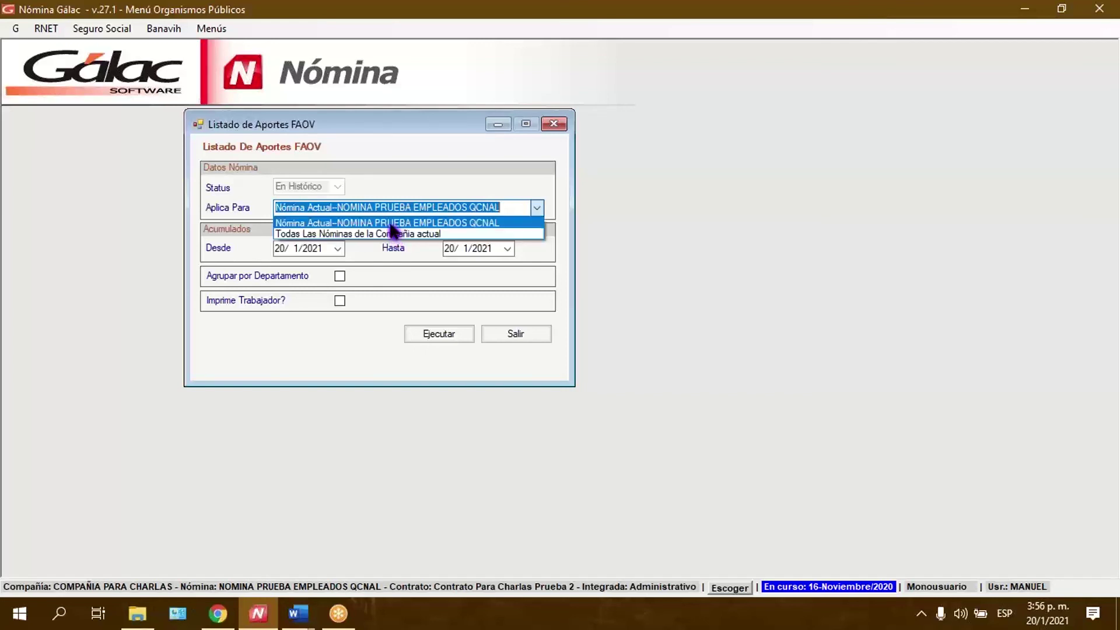
left_click(392, 226)
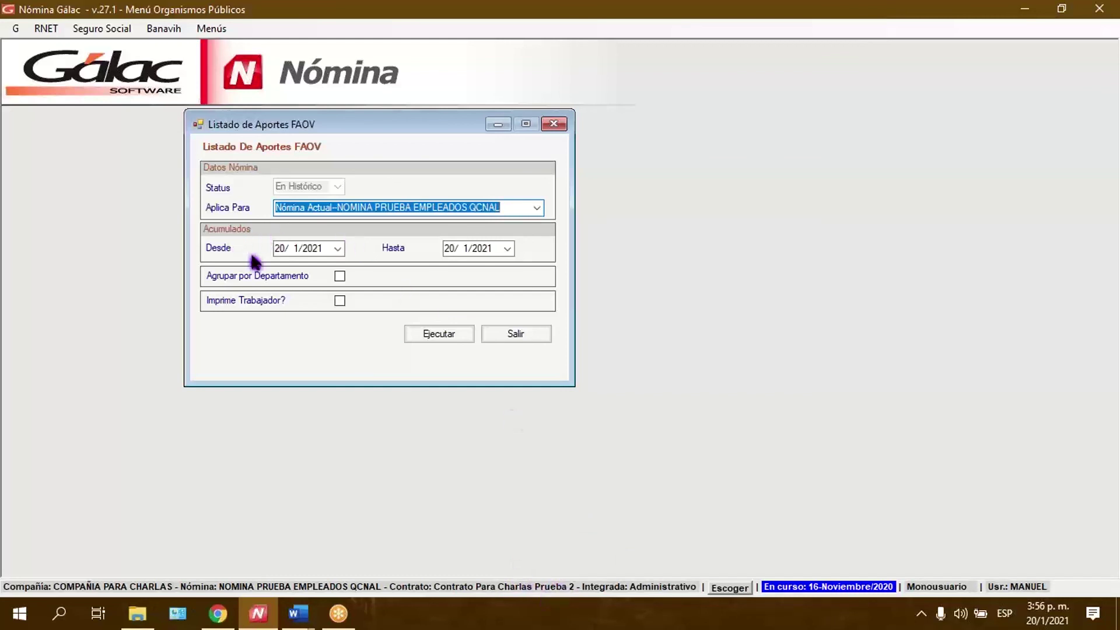
left_click(277, 249)
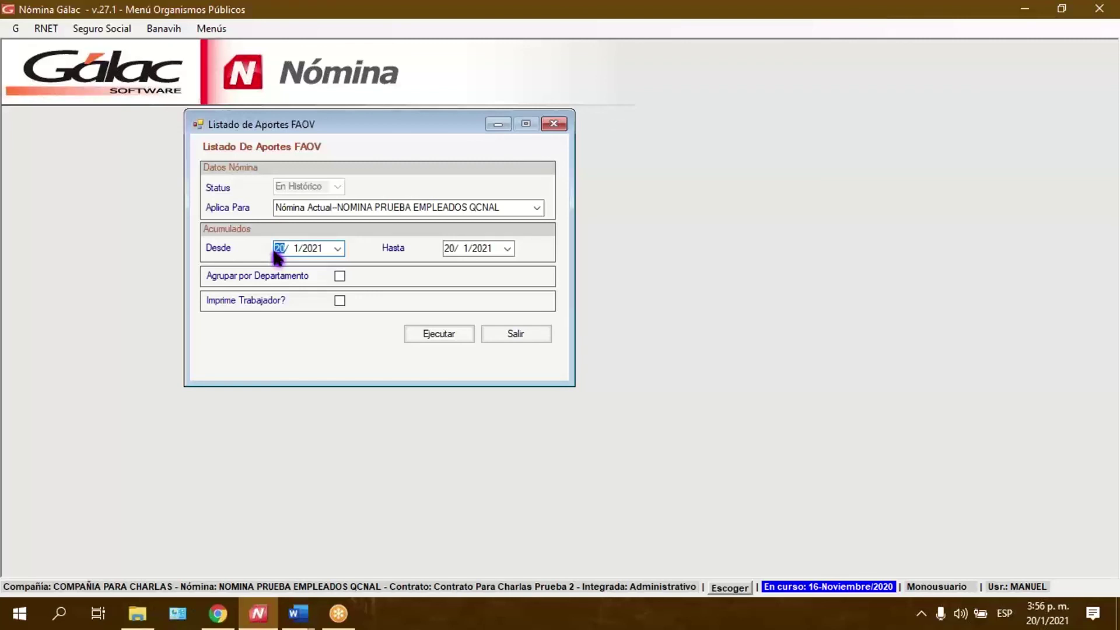
left_click(295, 250)
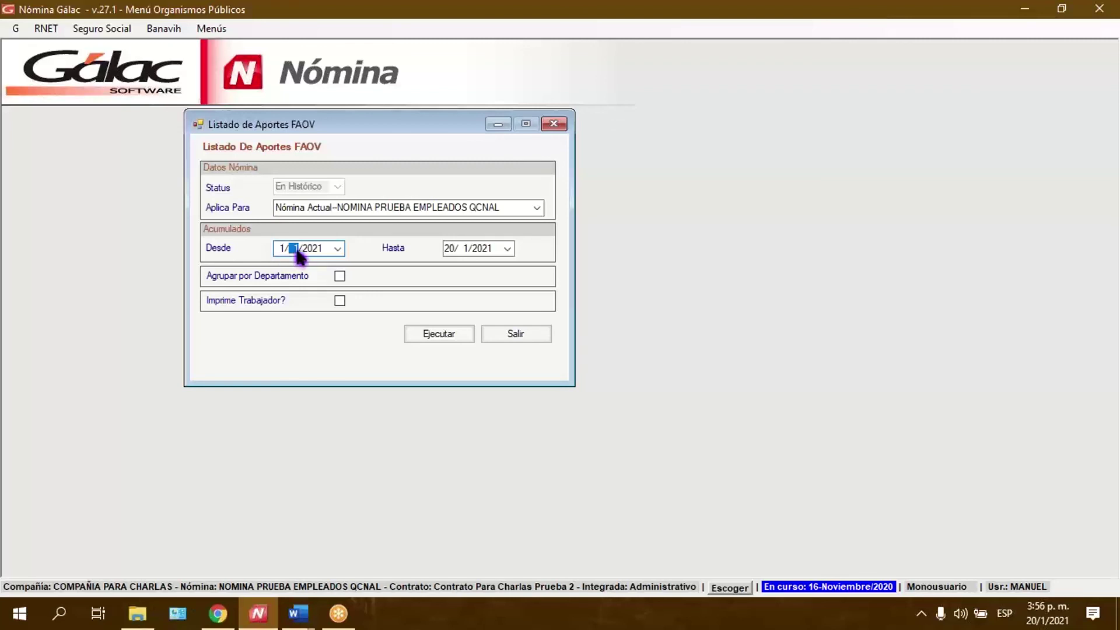
left_click(313, 253)
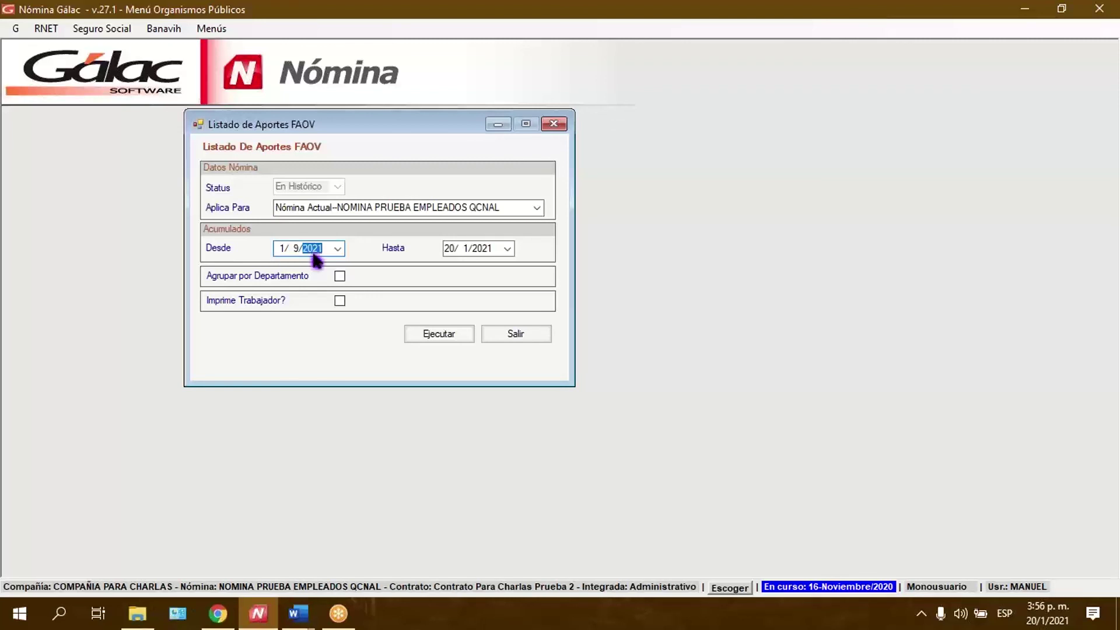
left_click(449, 252)
left_click(467, 250)
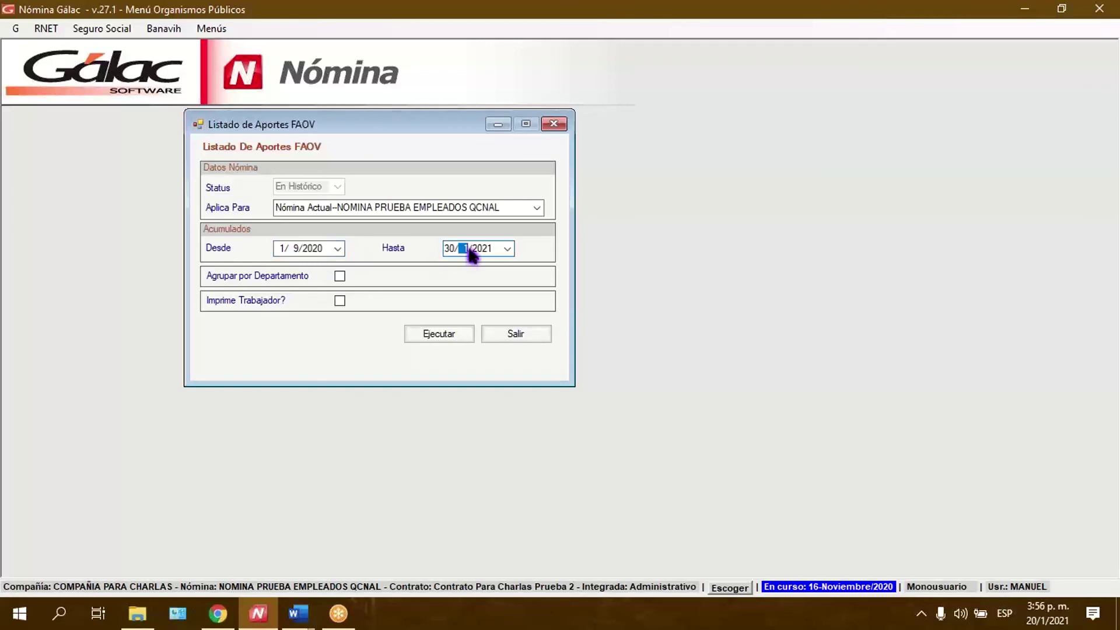
left_click(483, 251)
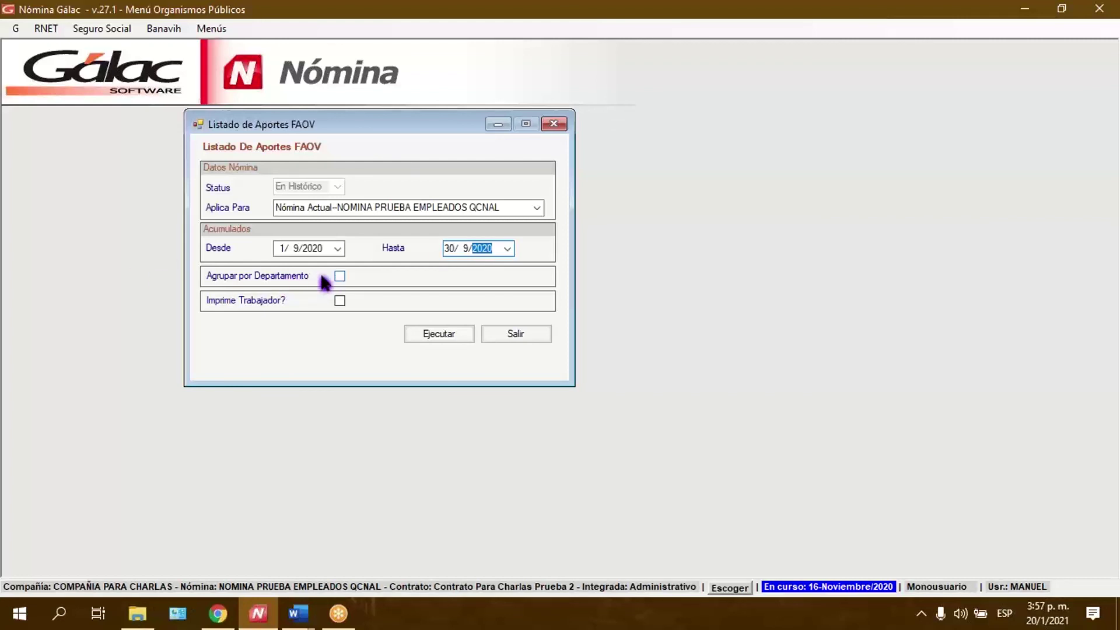
- Group the FAOV listing by department, include the workers, and run the report
left_click(340, 278)
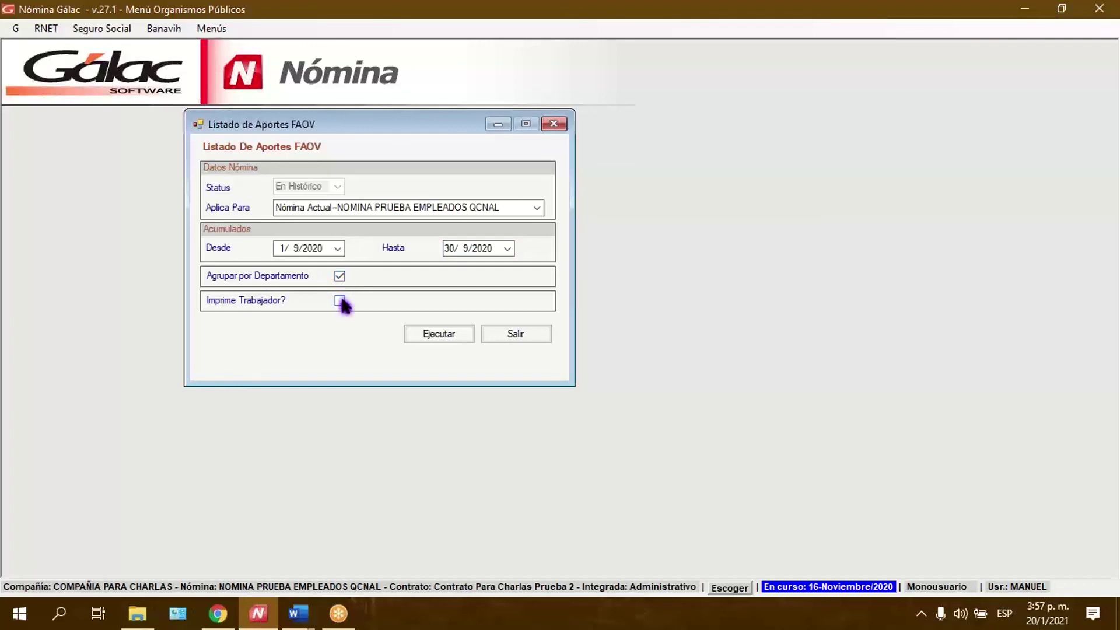
left_click(341, 301)
left_click(443, 337)
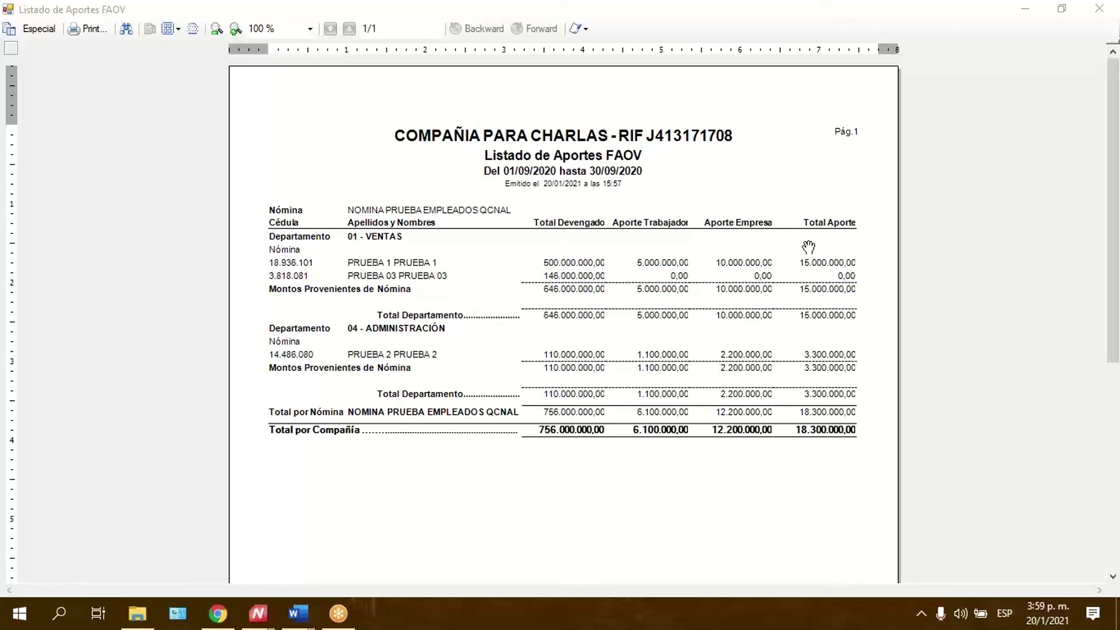
- View the special export options of the FAOV report, and close the report and its parameter dialog
left_click(42, 34)
left_click(42, 34)
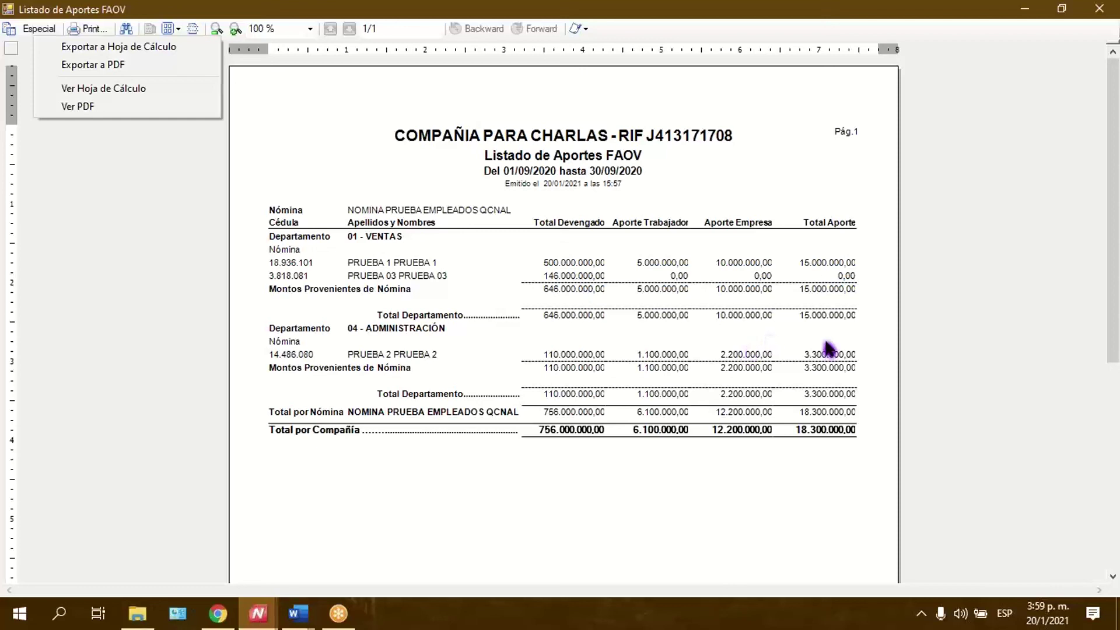
left_click(1102, 12)
left_click(1101, 12)
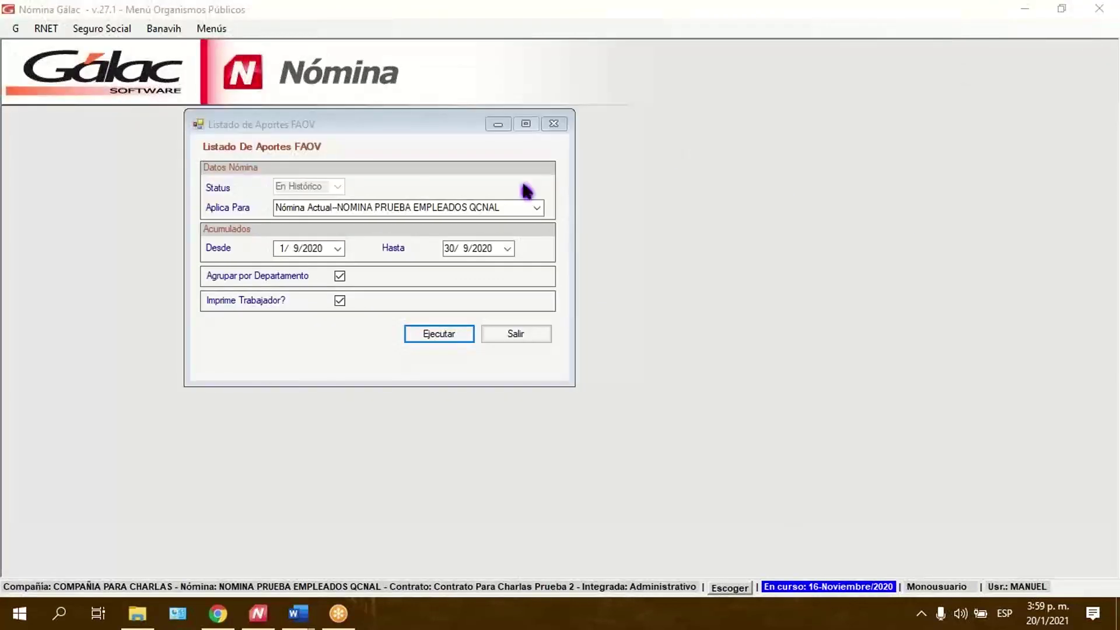
left_click(554, 124)
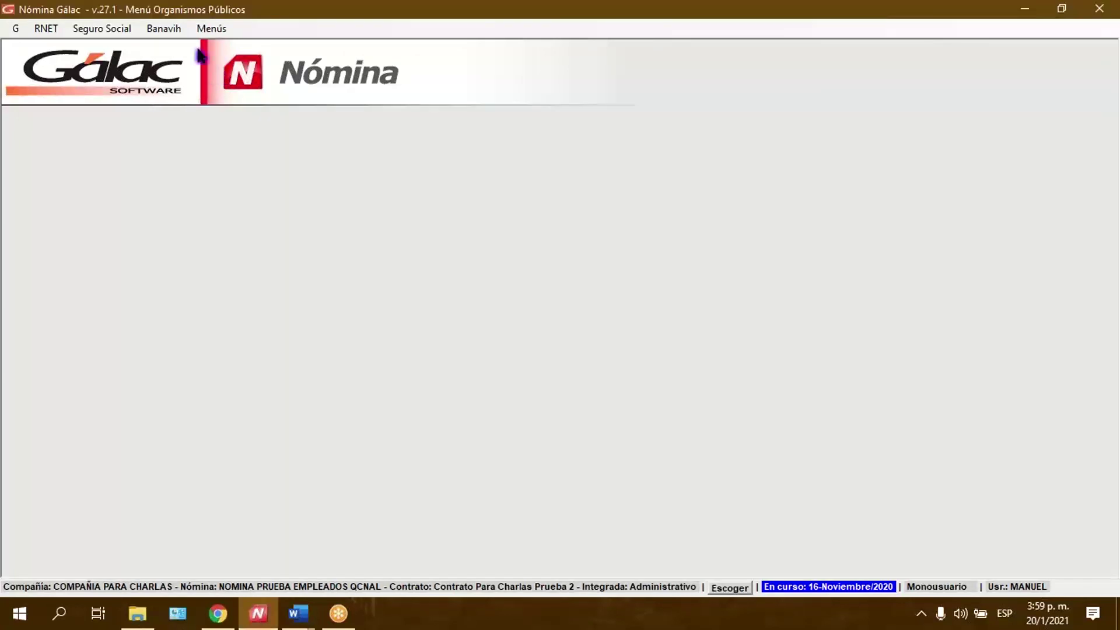
- Open the BANAVIH FAOV Ver.2.0 flat file generator and set its output path to the Desktop
left_click(164, 29)
left_click(227, 47)
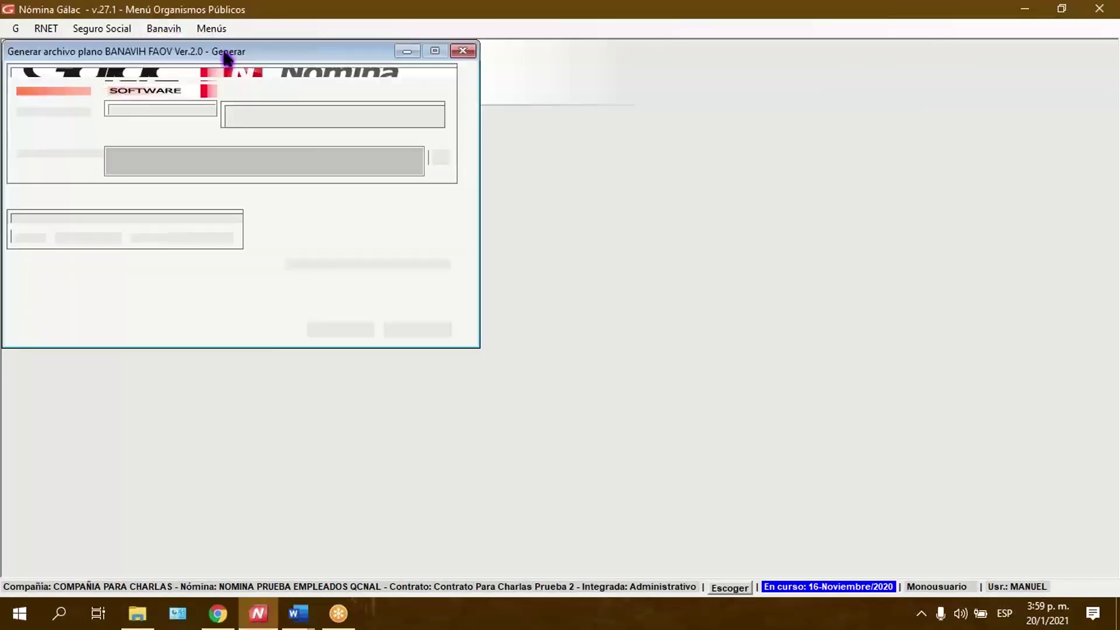
left_click_drag(236, 55, 461, 157)
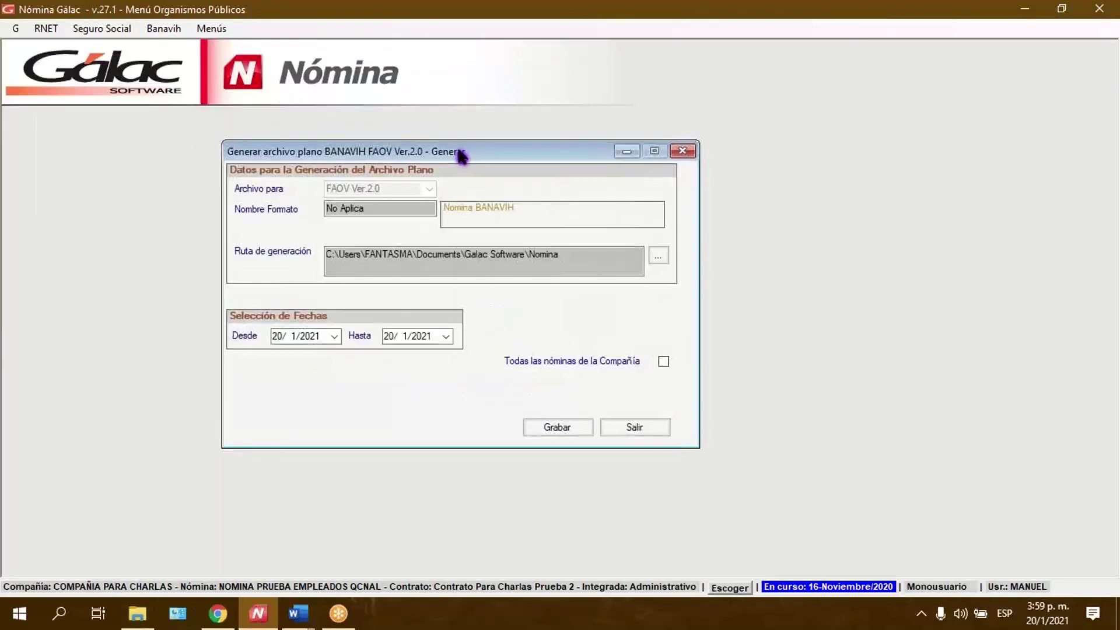
left_click(658, 255)
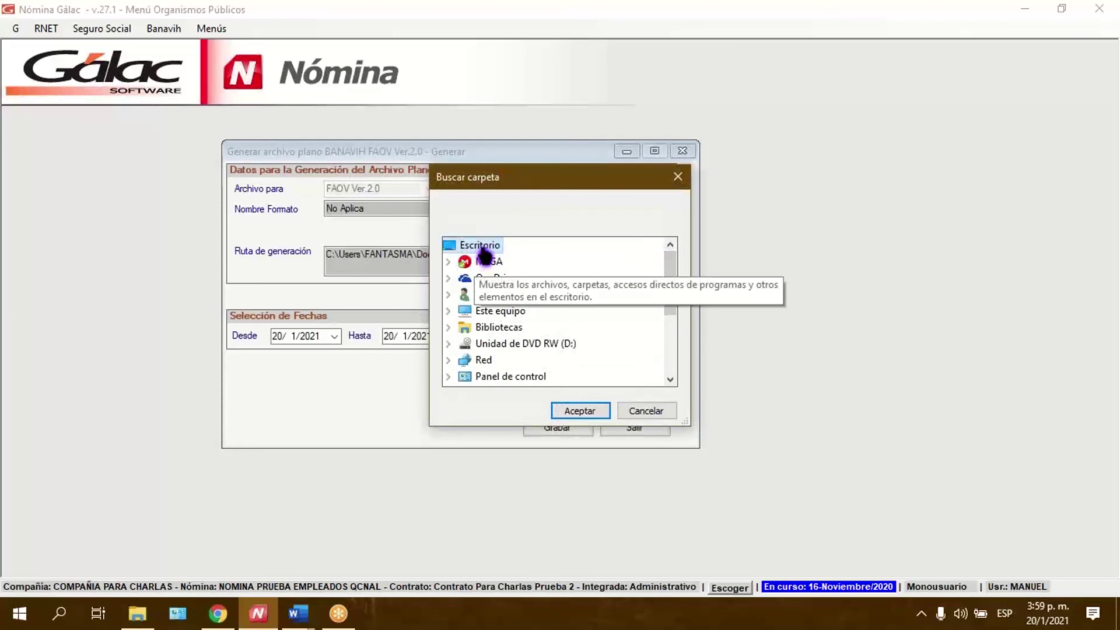
left_click(578, 416)
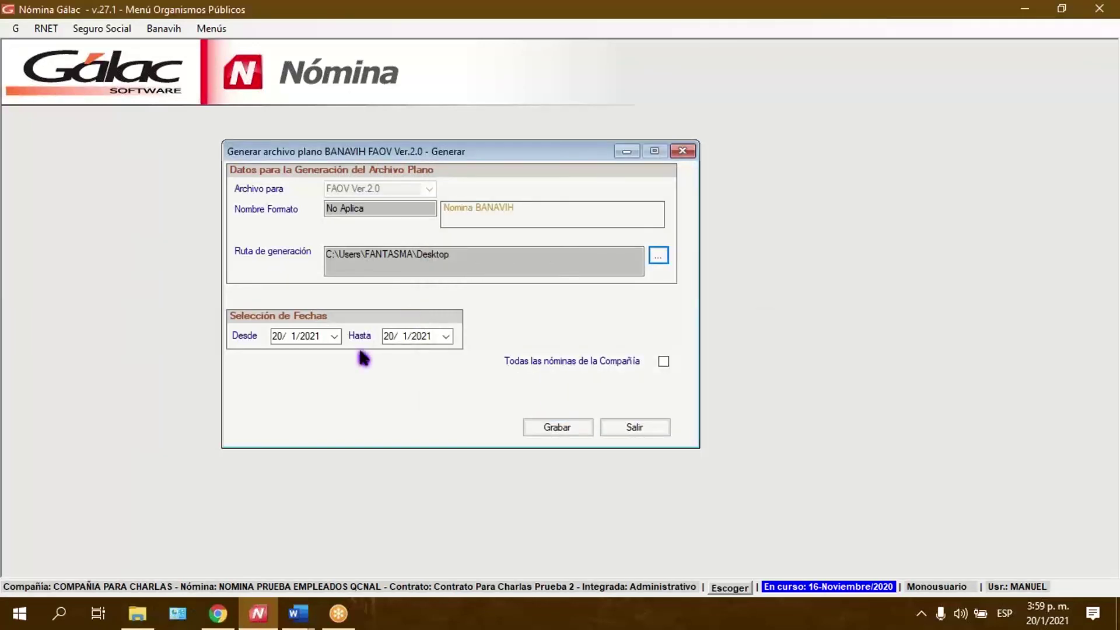
left_click(277, 339)
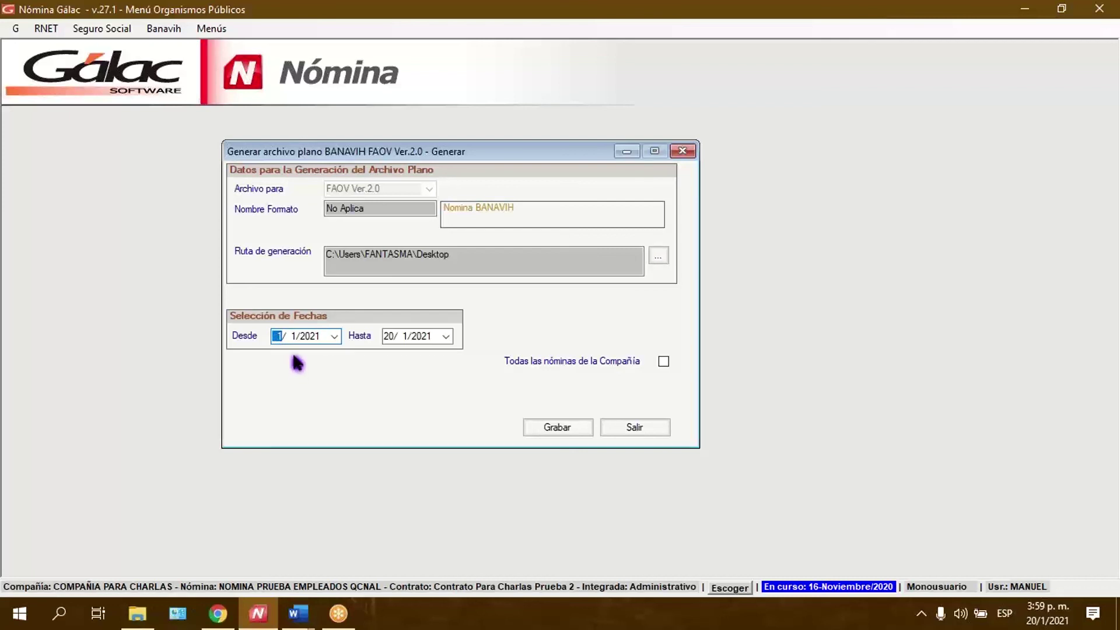
left_click(293, 341)
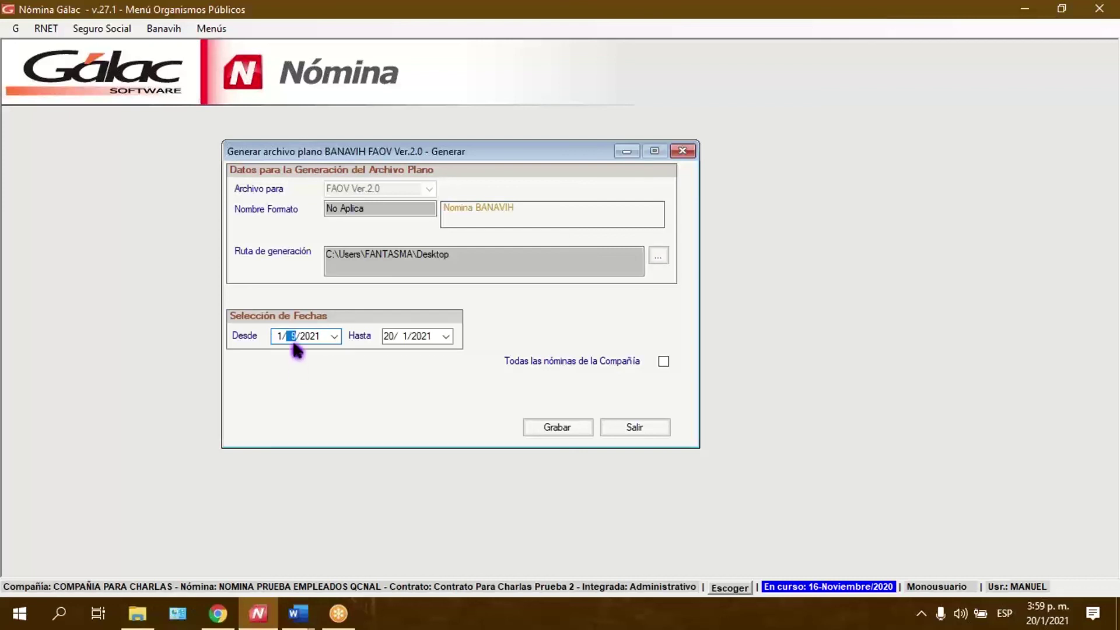
left_click(393, 340)
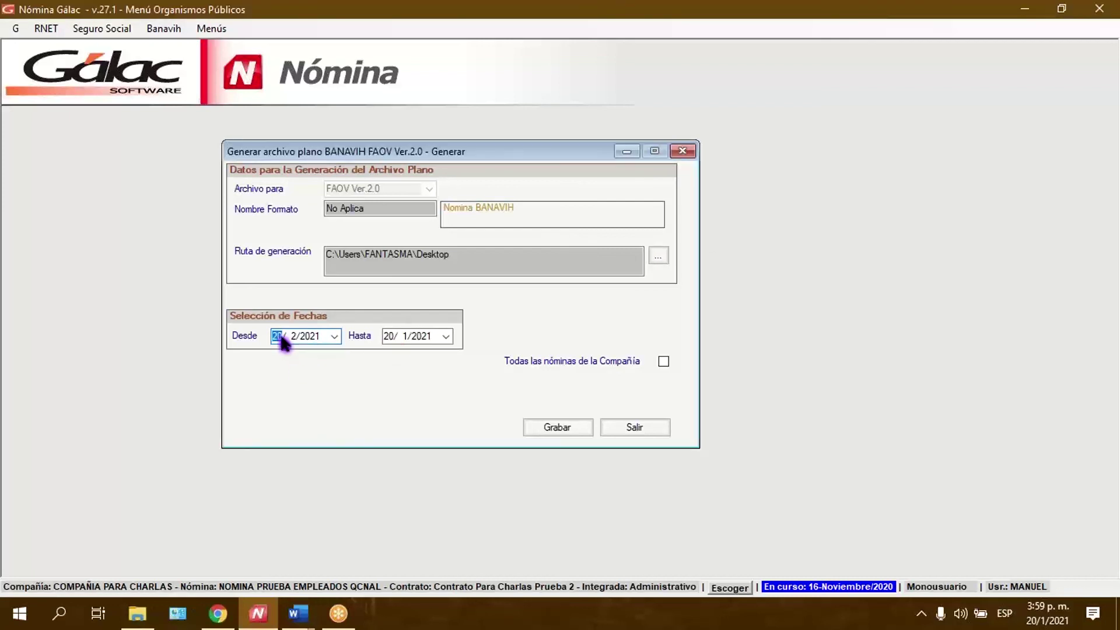
left_click(290, 338)
type("1")
- Try to set the flat file's end date to 30/9/2020 before changing the start date
left_click(388, 338)
left_click(421, 338)
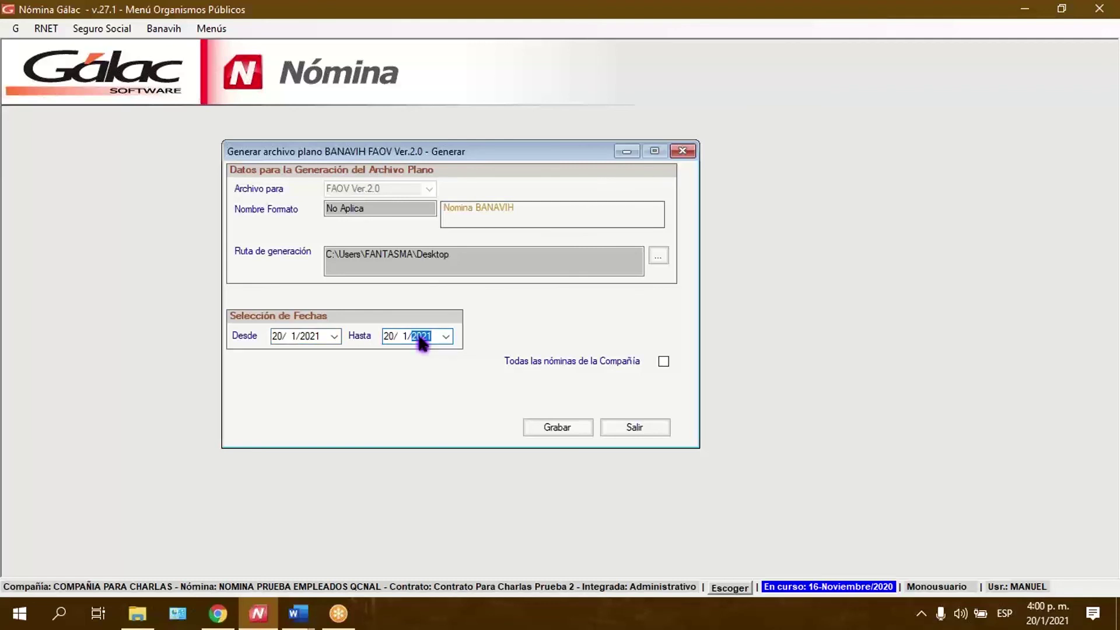
left_click(402, 339)
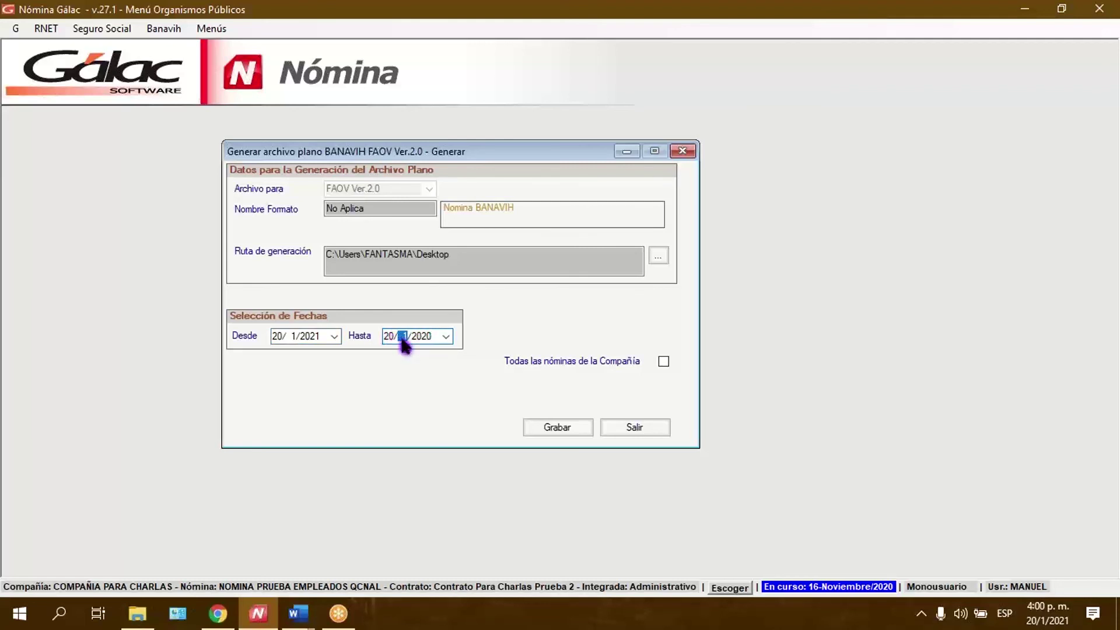
type("9")
left_click(392, 339)
type("30")
left_click(303, 340)
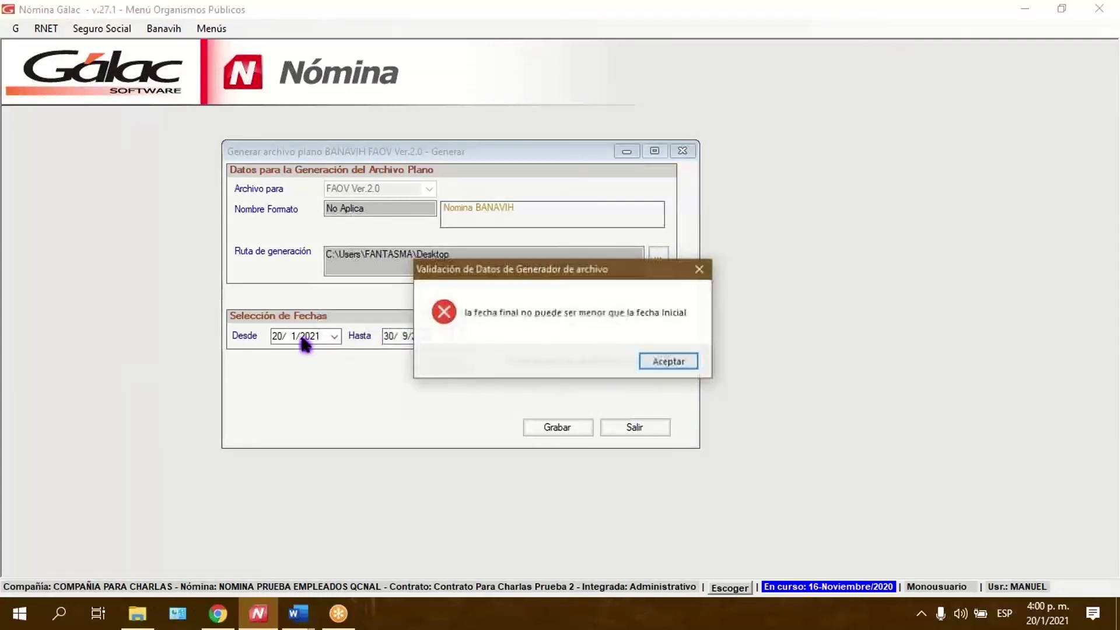
left_click(655, 362)
- Restore the flat file's end date to 20/1/2021
left_click(431, 340)
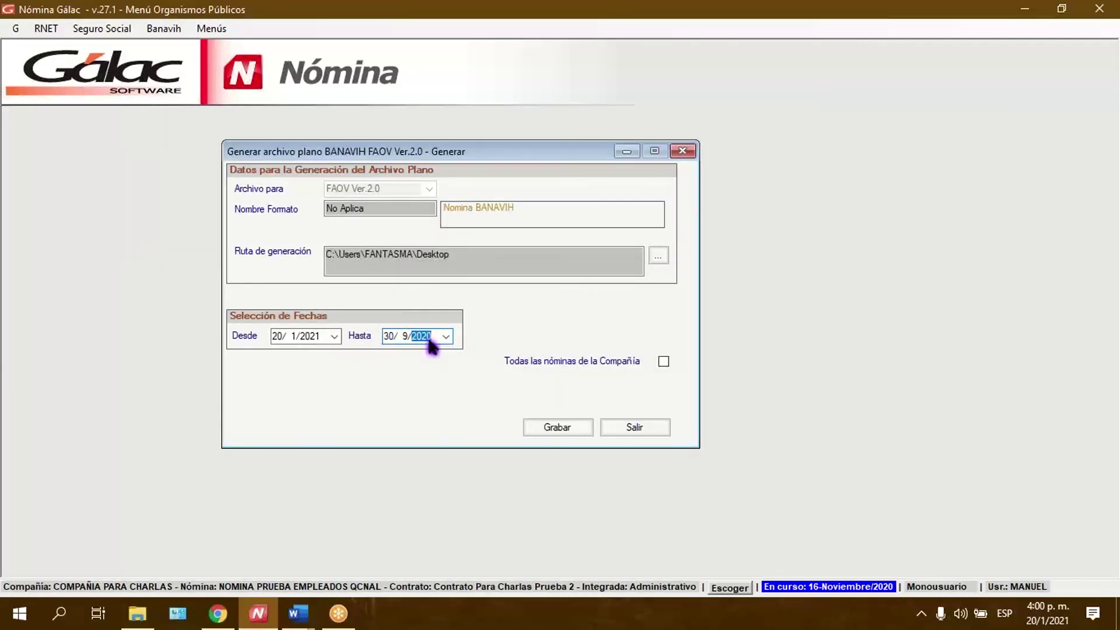
type("20")
left_click(404, 339)
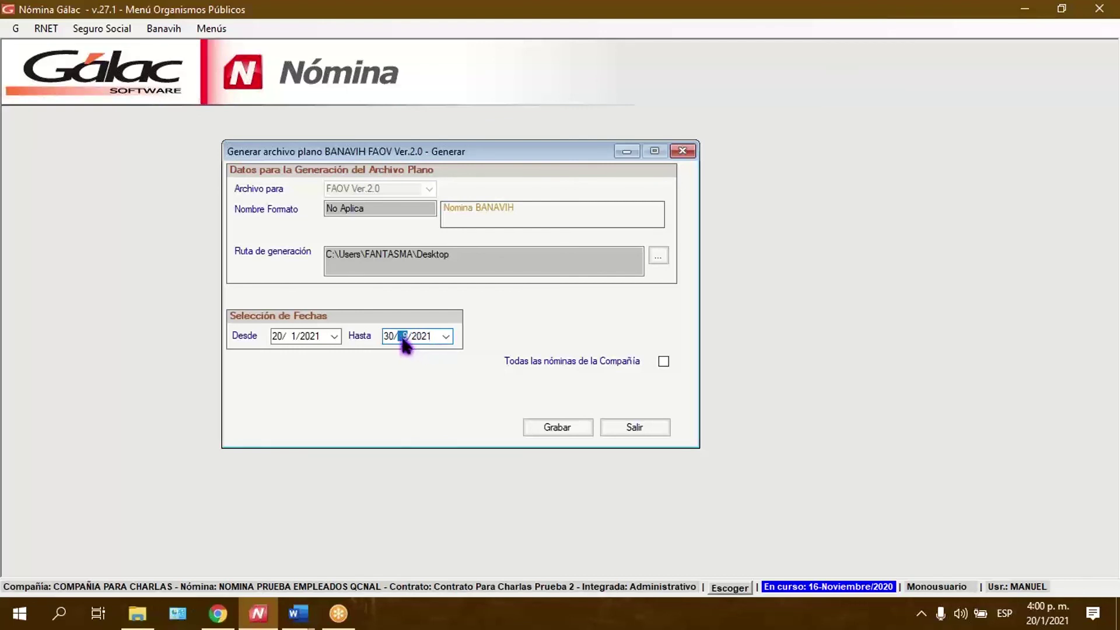
left_click(390, 337)
- Set the flat file's date range from 1/9/2020 to 30/9/2020
left_click(319, 338)
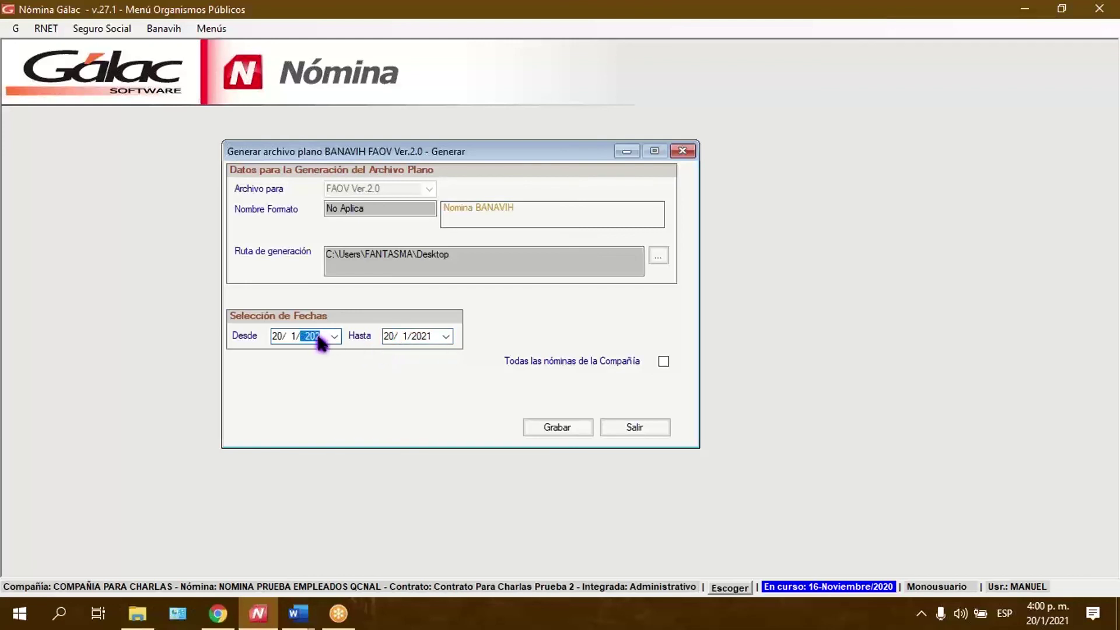
left_click(295, 337)
left_click(275, 337)
left_click(390, 337)
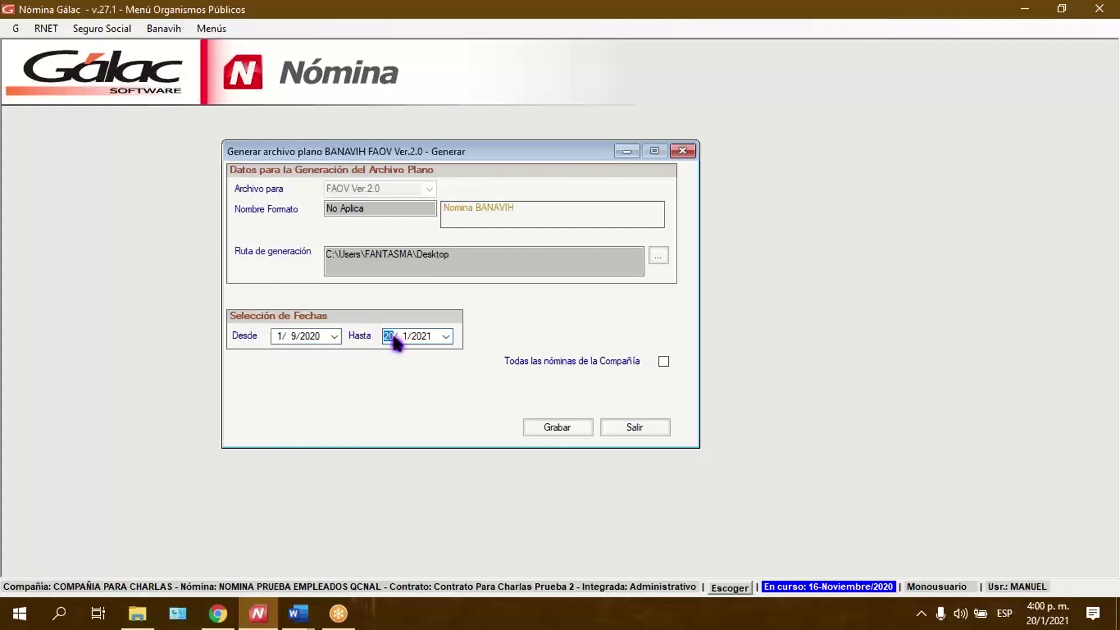
left_click(401, 337)
type("9")
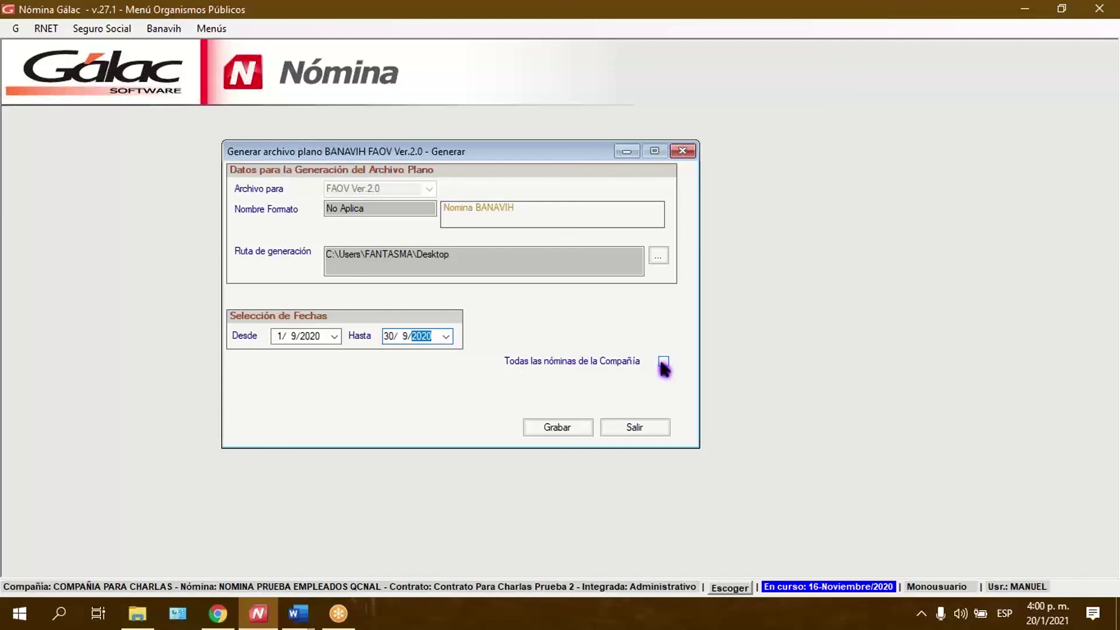
- Generate the FAOV flat file for the current payroll only and acknowledge the notices
left_click(563, 432)
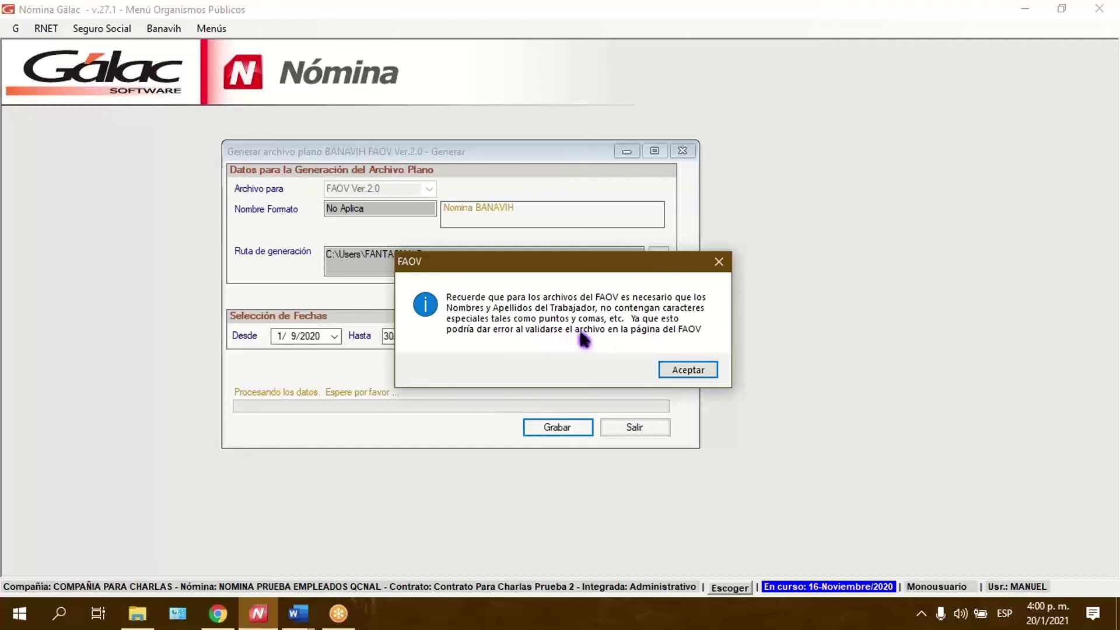
left_click(689, 371)
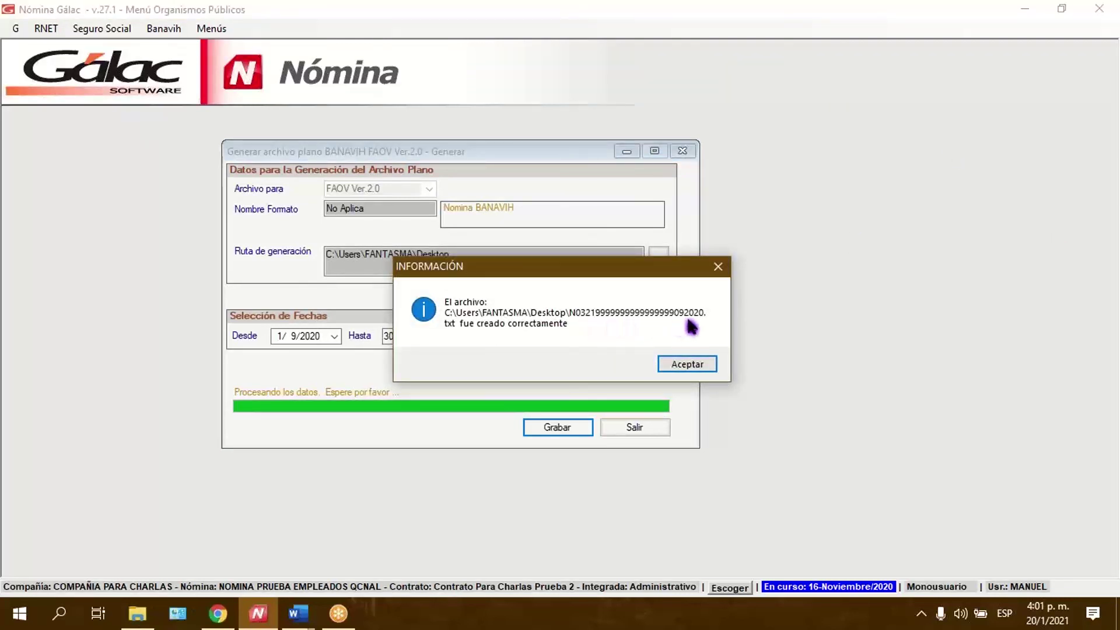
left_click(701, 365)
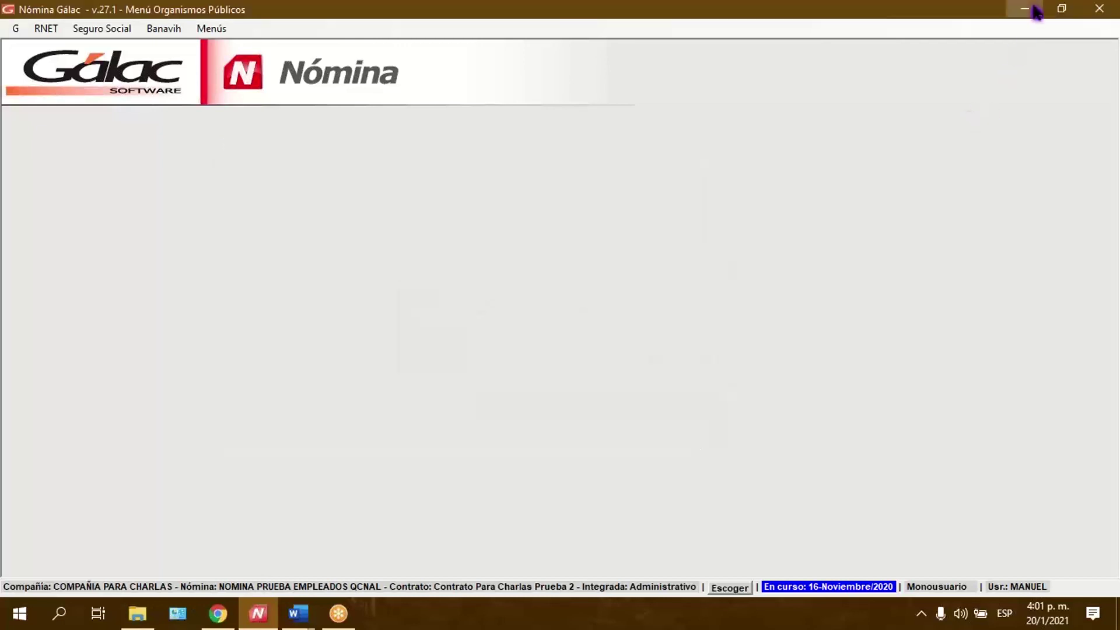
- Minimize the open windows, including the payroll program and Word, to reach the desktop
left_click(1027, 9)
left_click(1031, 10)
left_click(1035, 21)
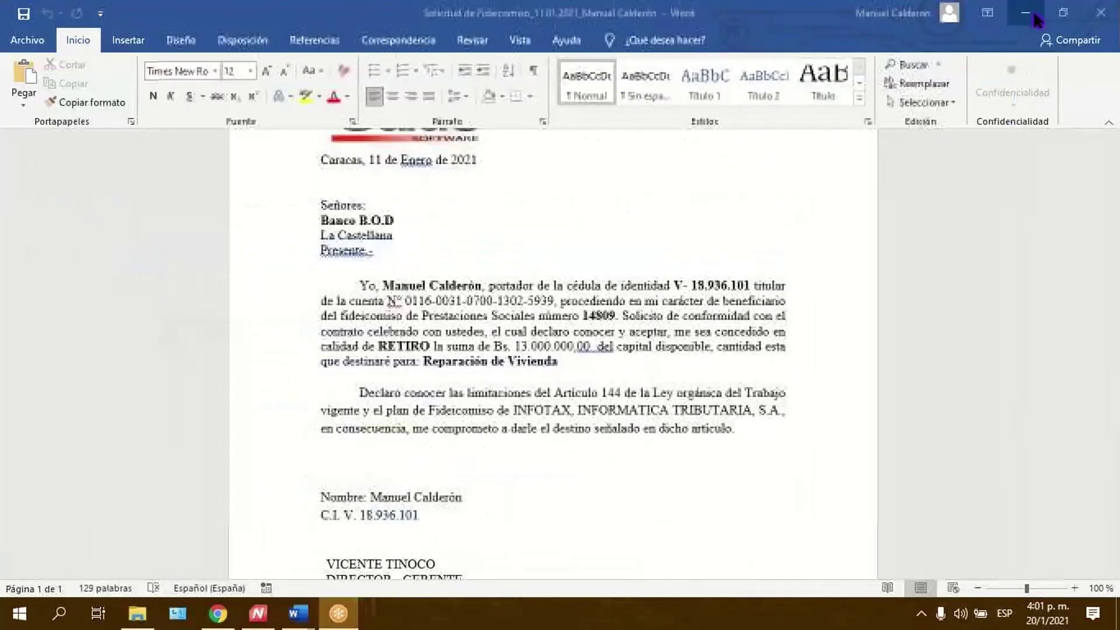
left_click(1037, 21)
left_click(1036, 13)
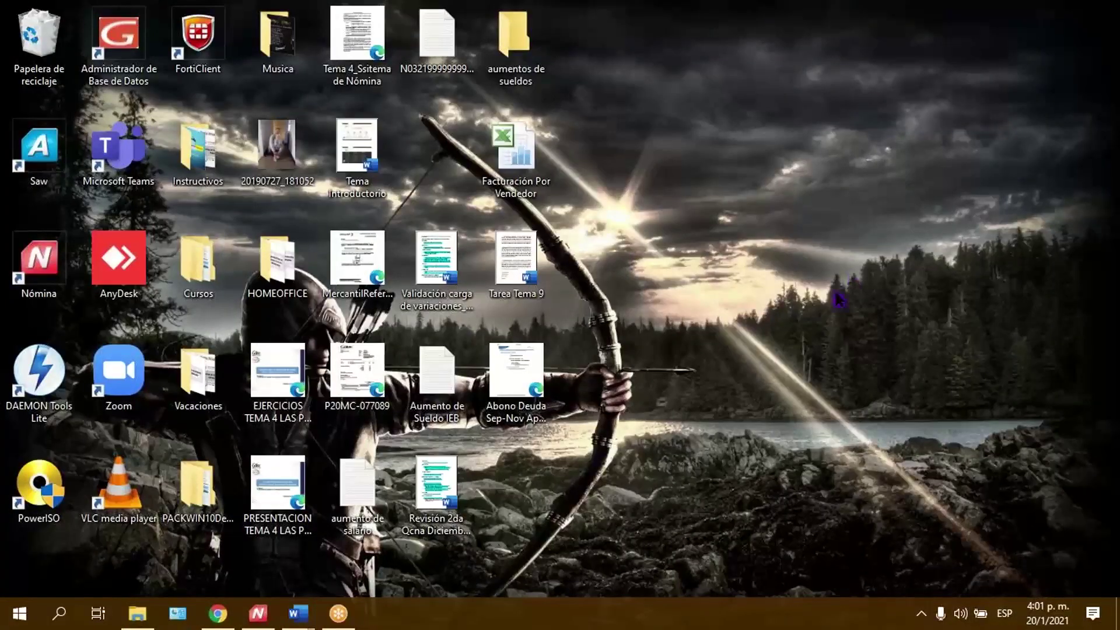
- Move the generated FAOV text file to an empty area of the desktop and open it in Notepad
left_click_drag(458, 73, 750, 265)
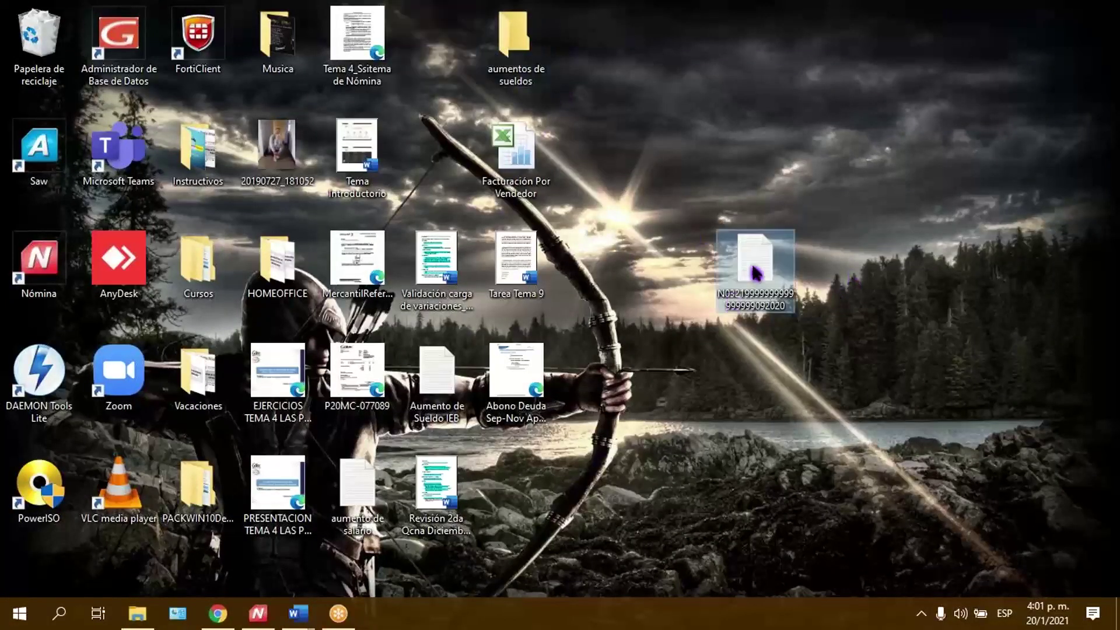
left_click(713, 38)
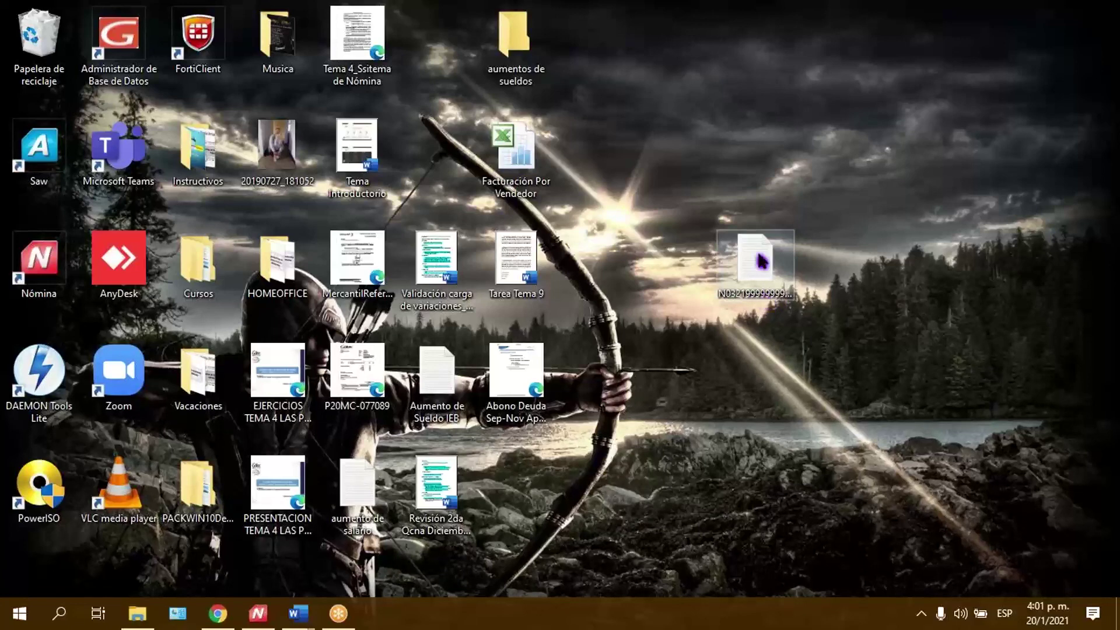
double_click(754, 270)
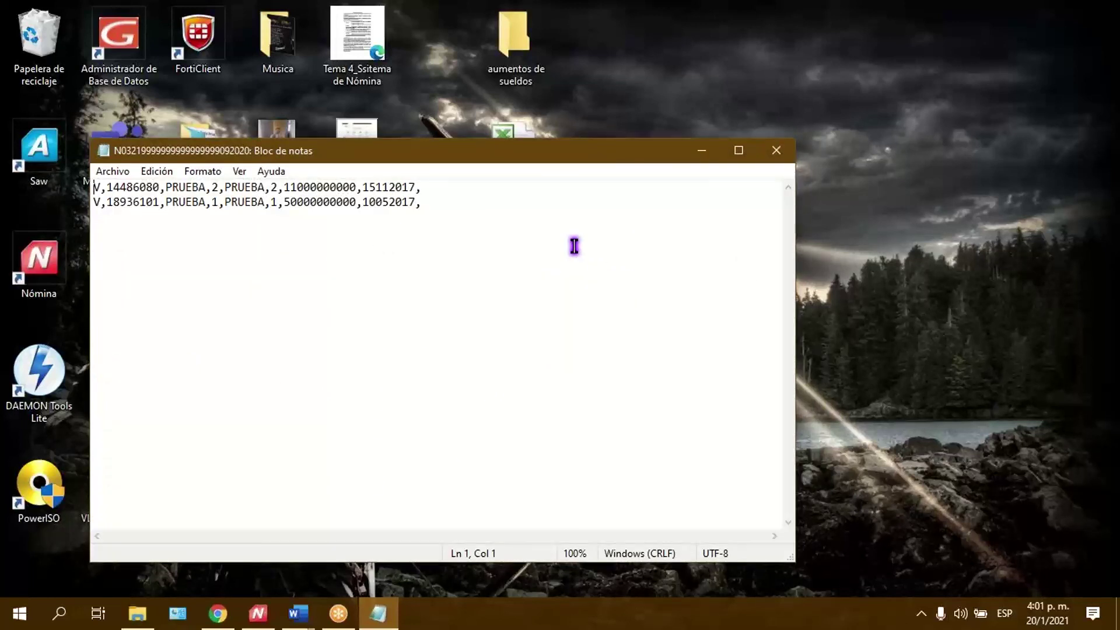
- Examine the worker records in the generated FAOV text file, highlighting the salary amounts in both lines
left_click(255, 213)
key("shift+Up")
key("shift+Up")
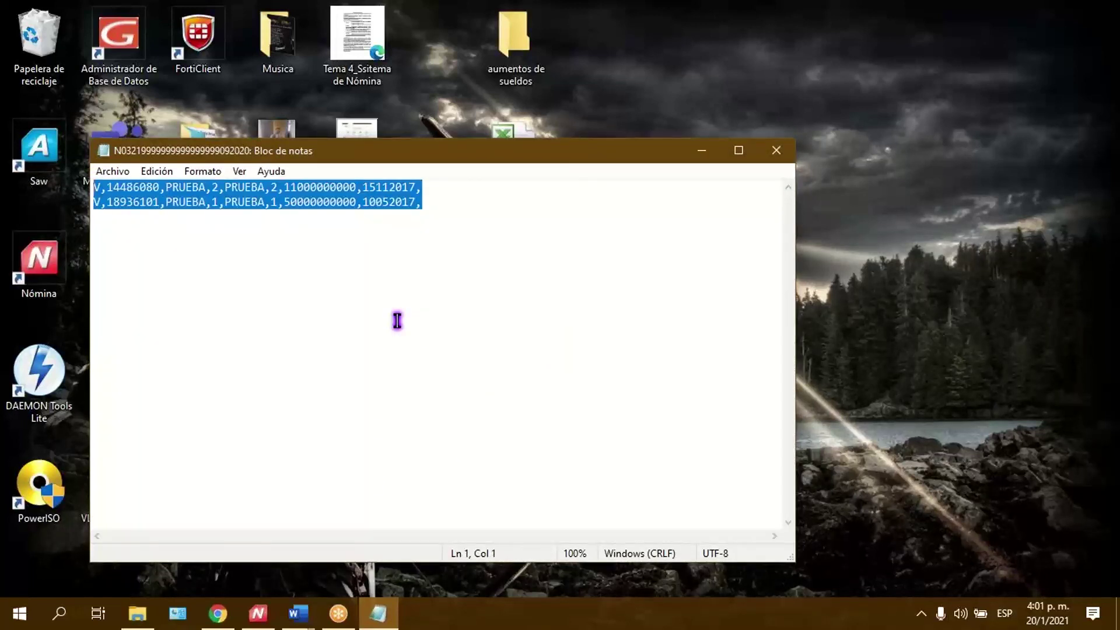
left_click(295, 187)
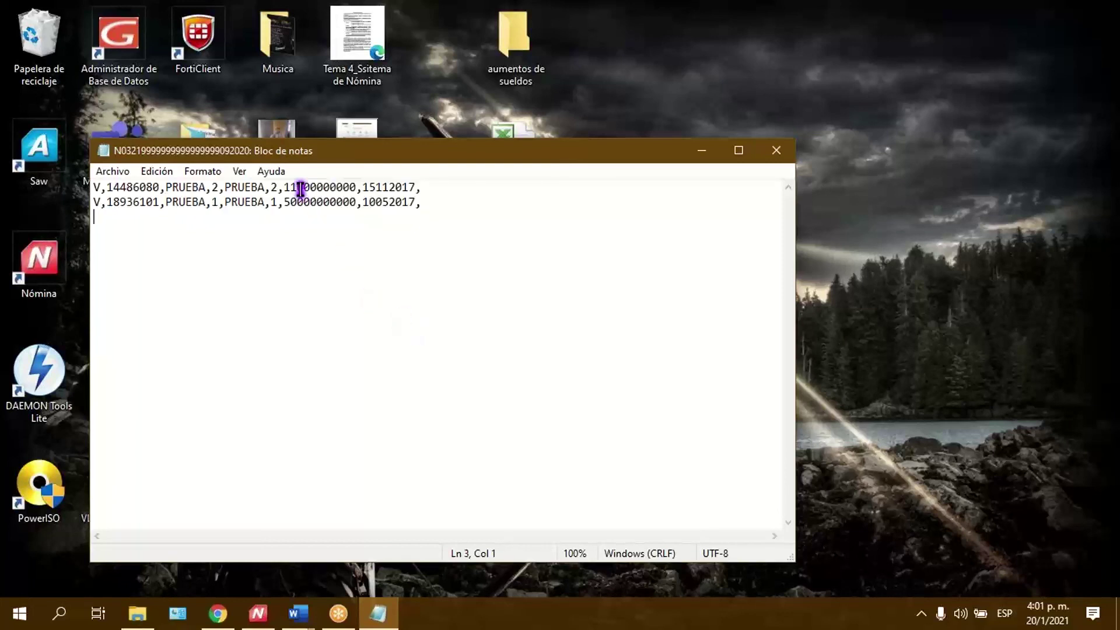
left_click_drag(294, 188, 359, 188)
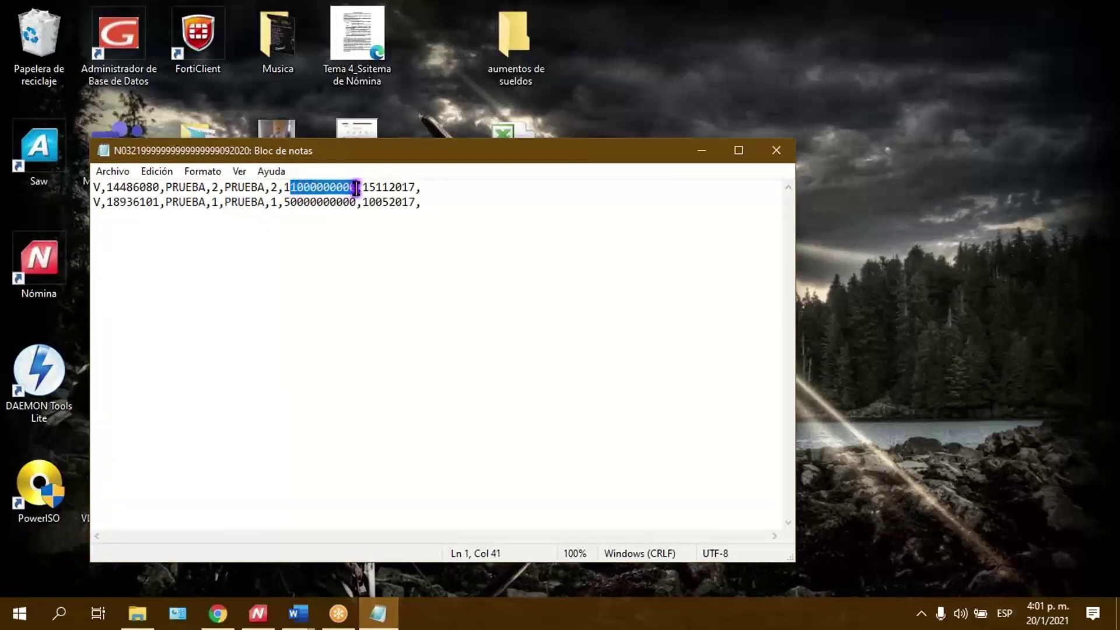
left_click(287, 202)
left_click_drag(286, 201, 350, 202)
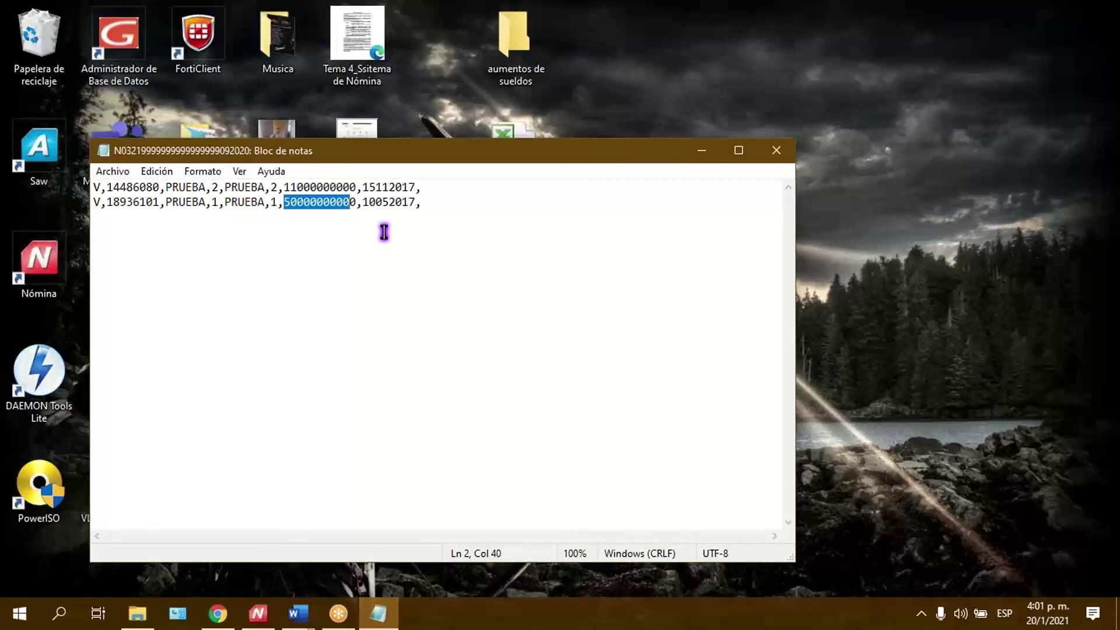
left_click(384, 232)
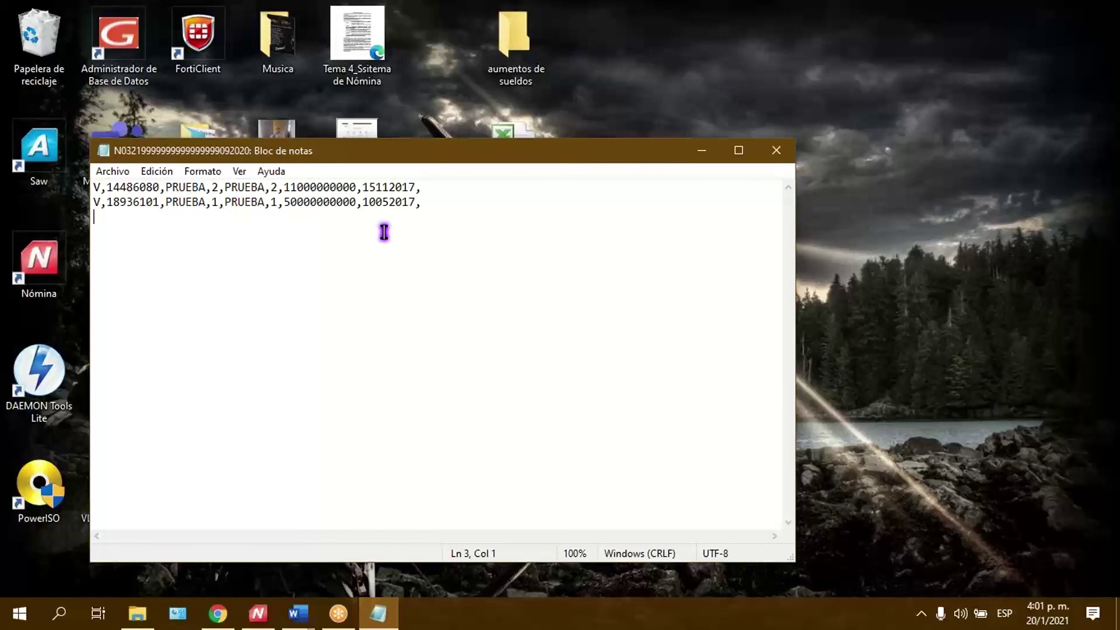
key("ctrl+a")
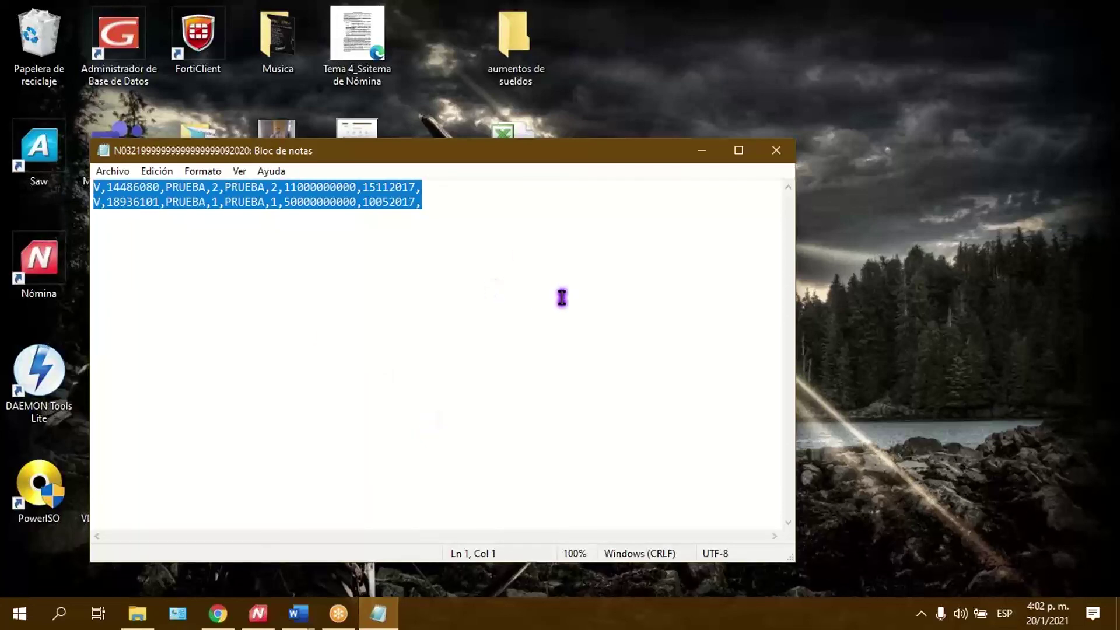
- Close the FAOV text file and switch back to the Nómina Gálac window
left_click(777, 151)
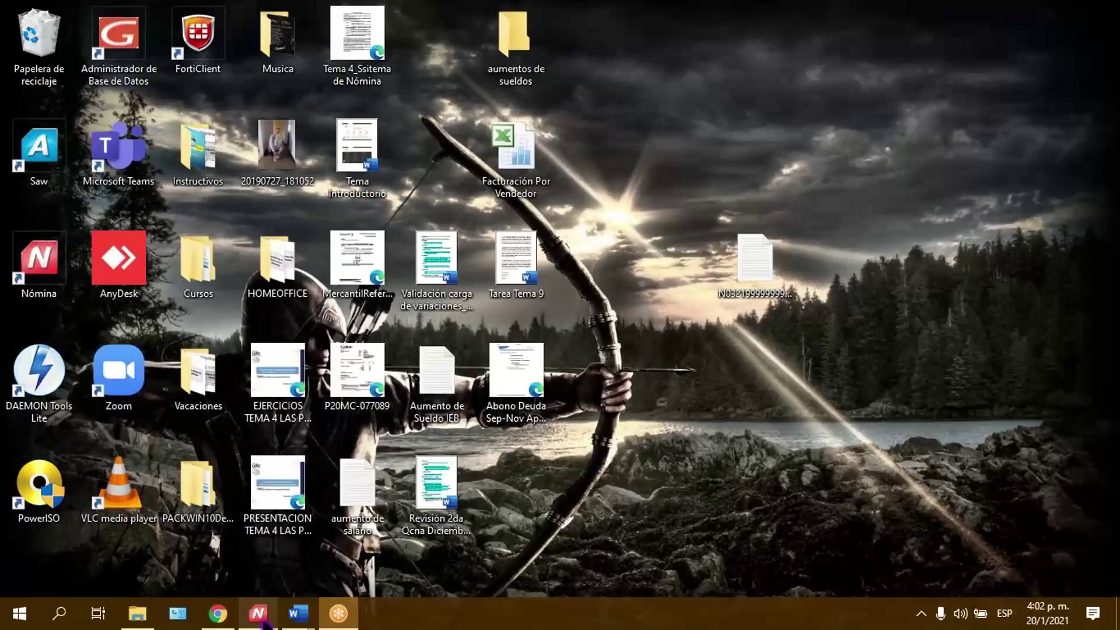
mouse_move(266, 619)
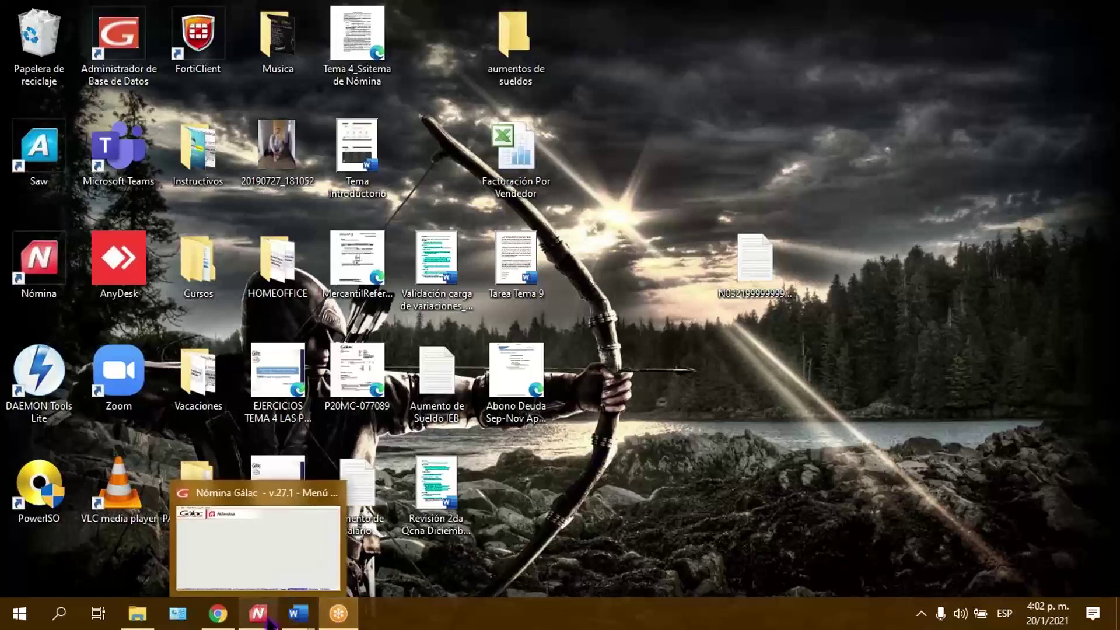
left_click(289, 565)
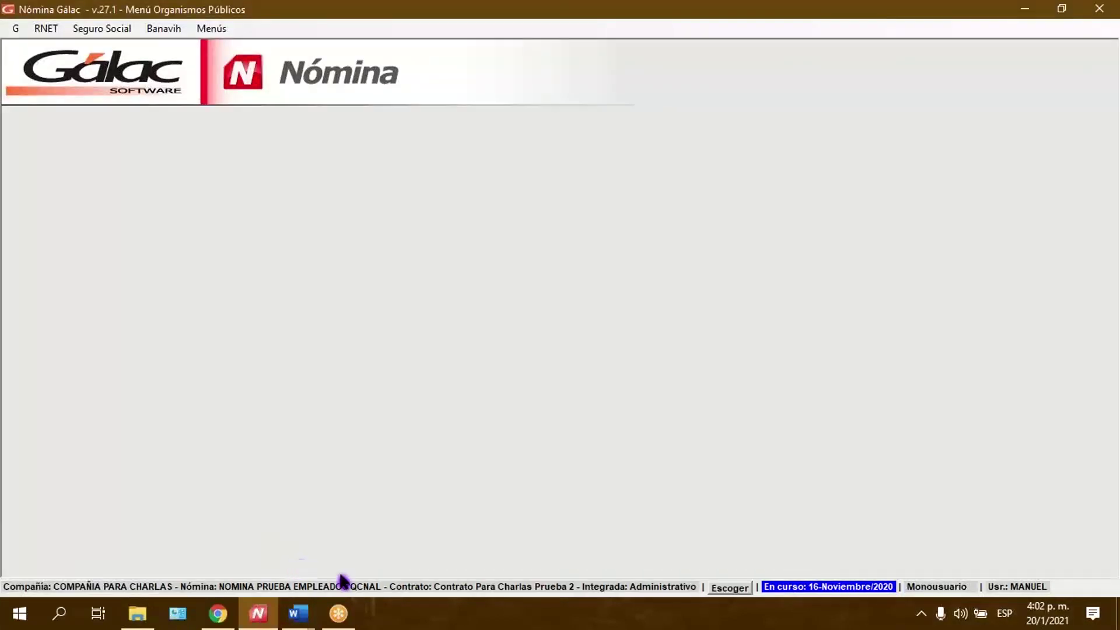
left_click(119, 38)
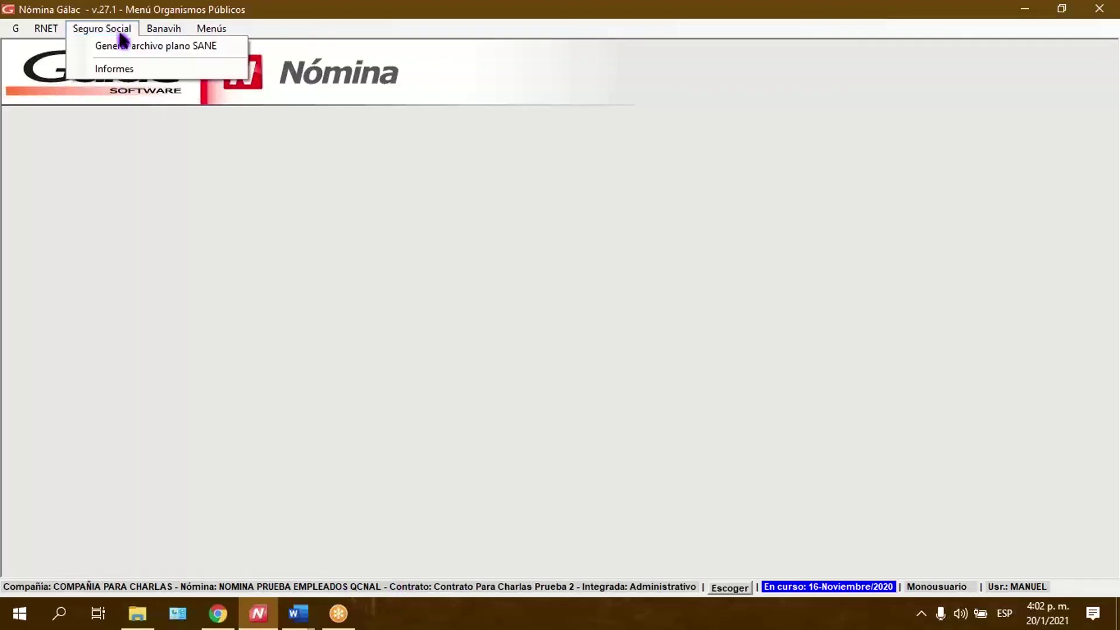
left_click(132, 46)
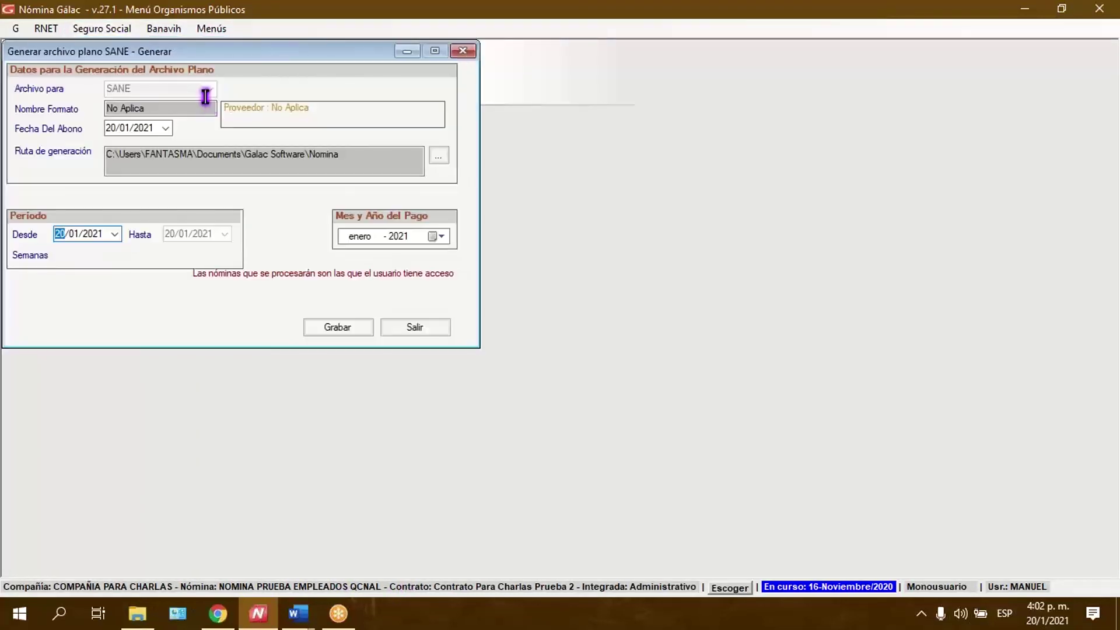
left_click(131, 130)
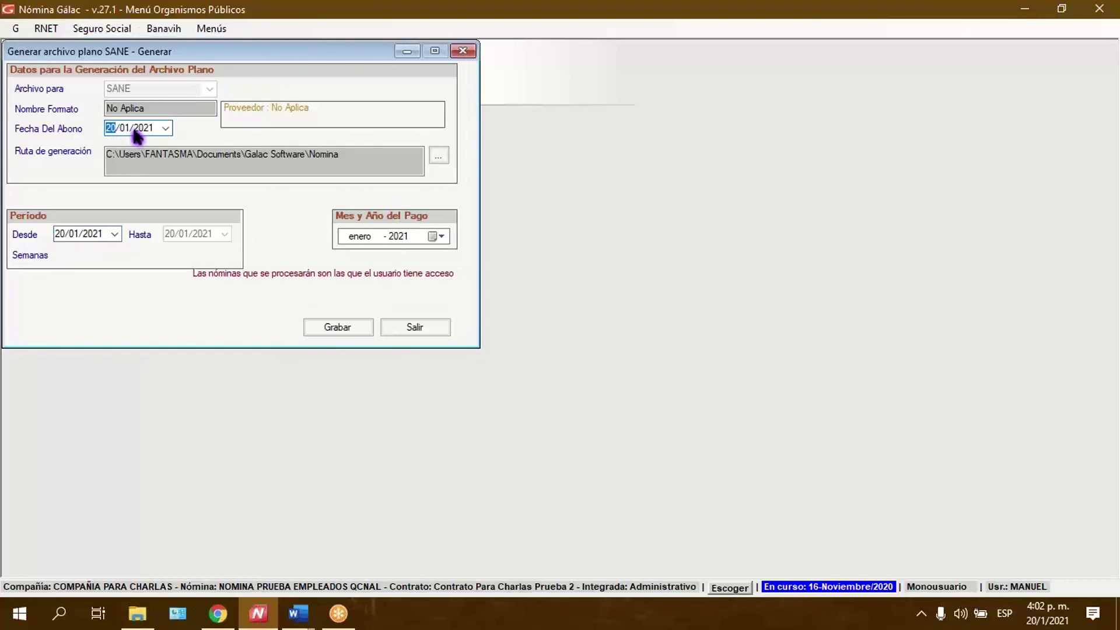
left_click(439, 156)
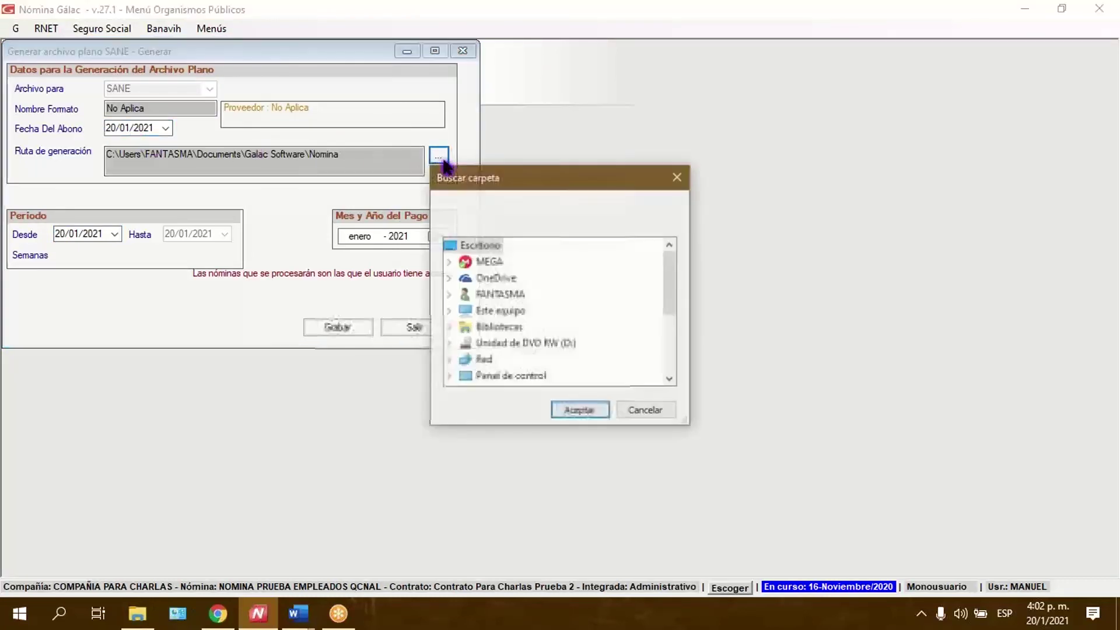
left_click(583, 411)
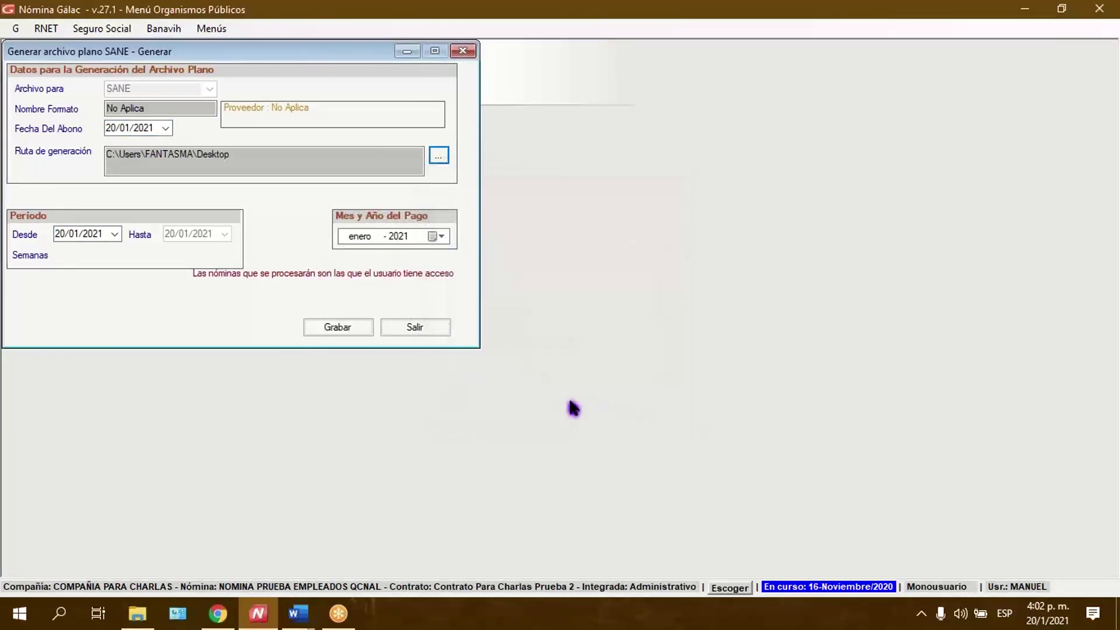
left_click(67, 236)
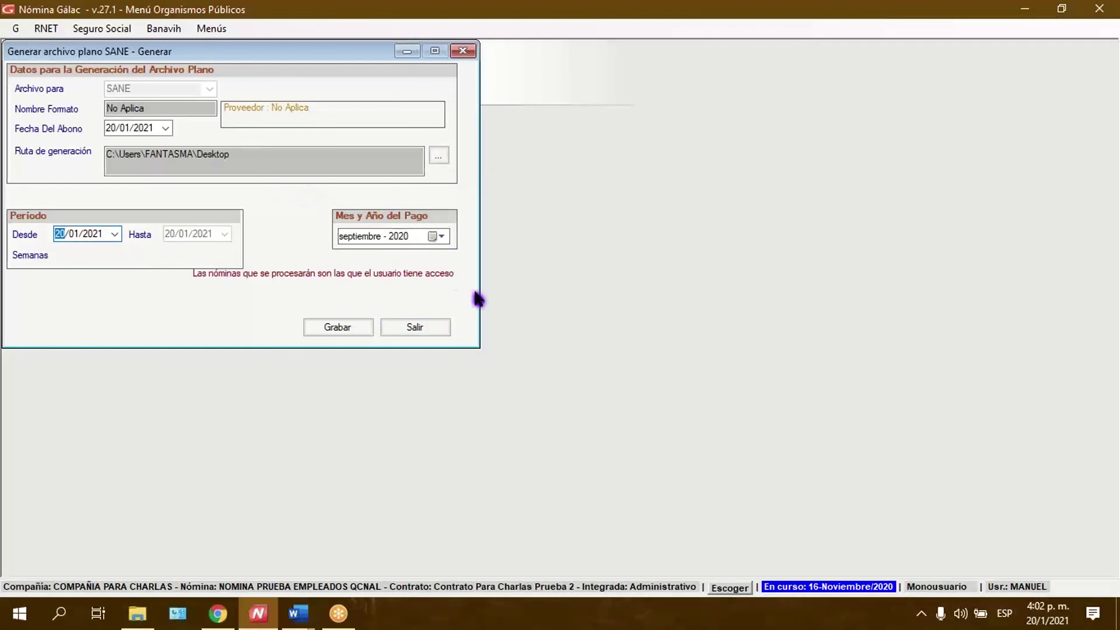
left_click(429, 329)
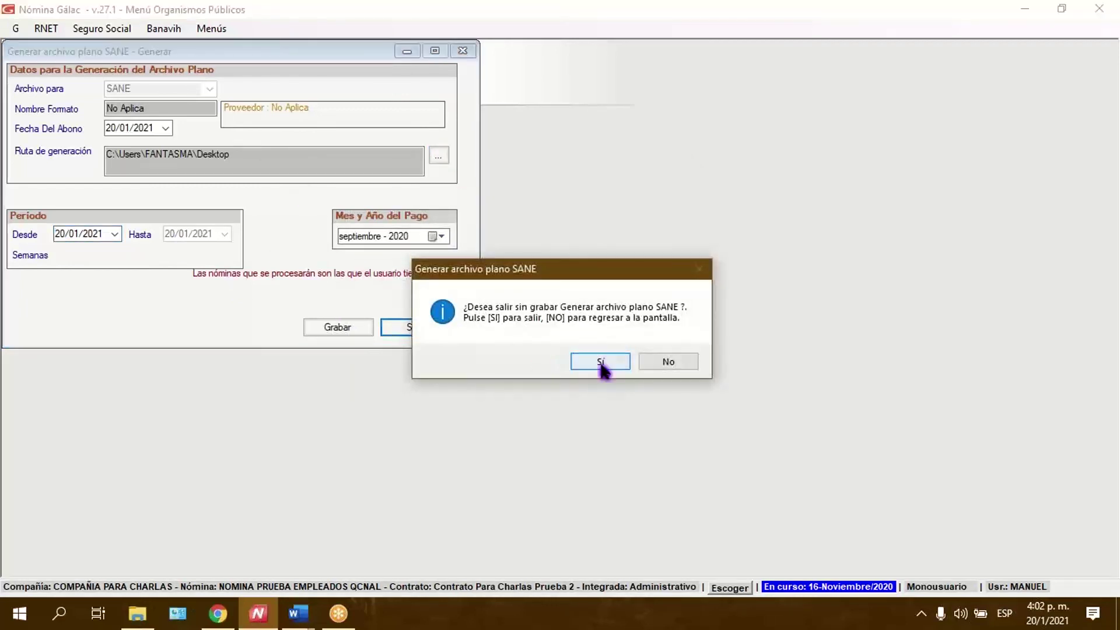
left_click(599, 362)
- Enable the Usa Sistema TIUNA option in the company parameters and save the change
left_click(211, 28)
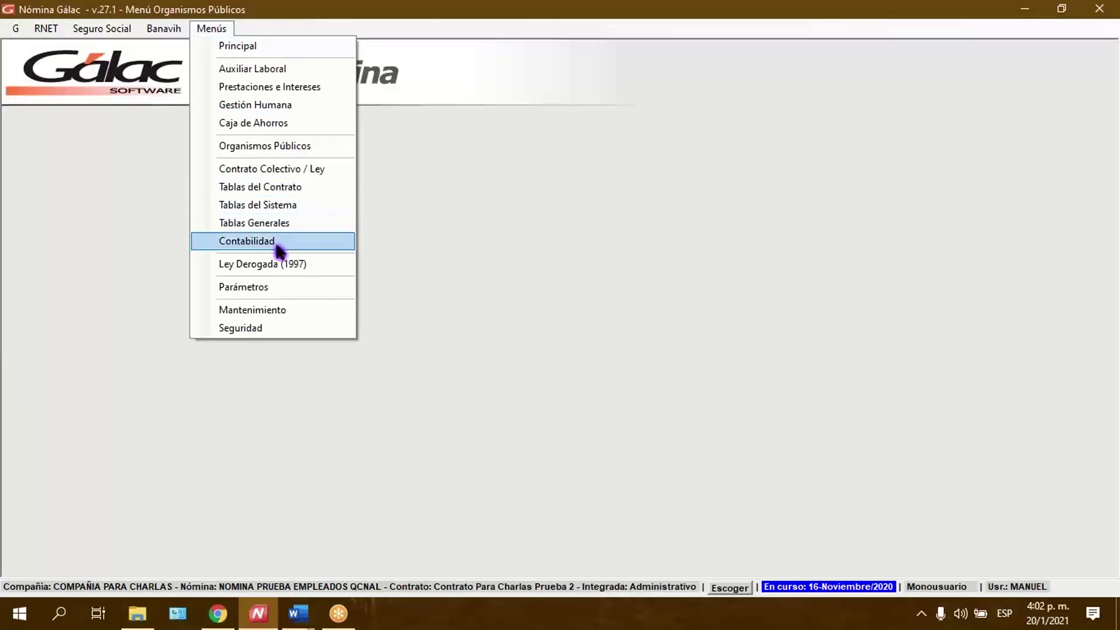
left_click(270, 288)
left_click(182, 29)
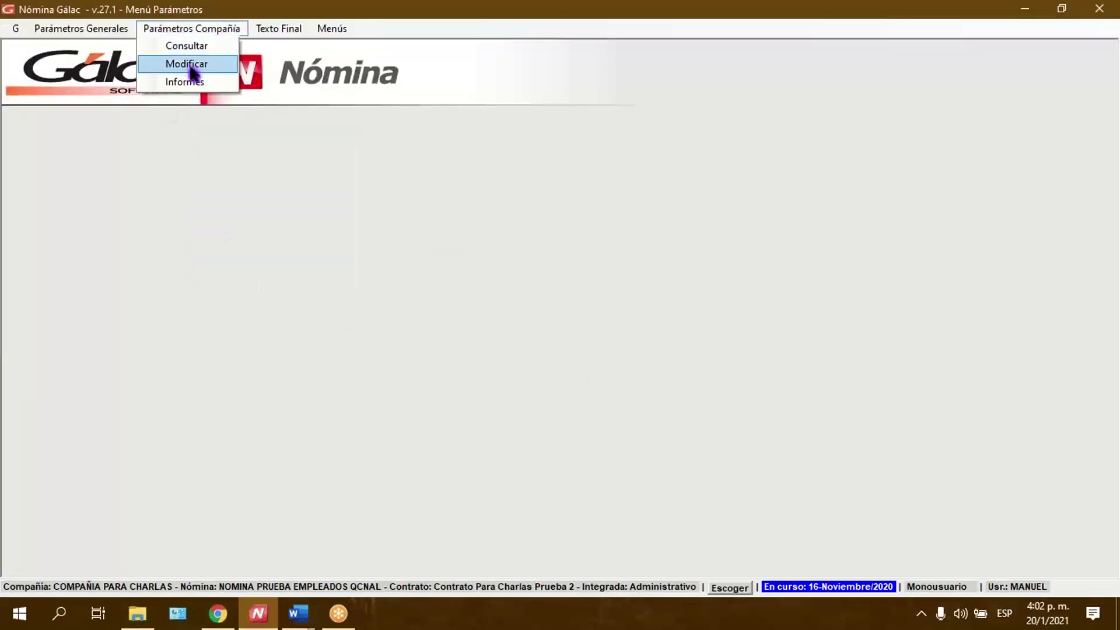
left_click(193, 69)
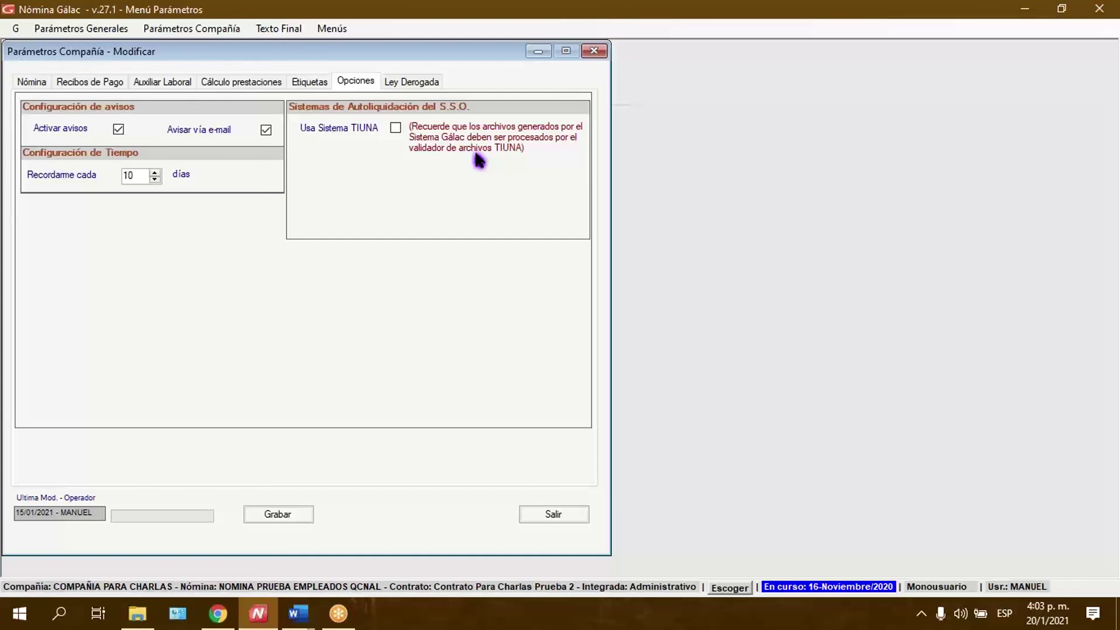
left_click(395, 127)
left_click(686, 378)
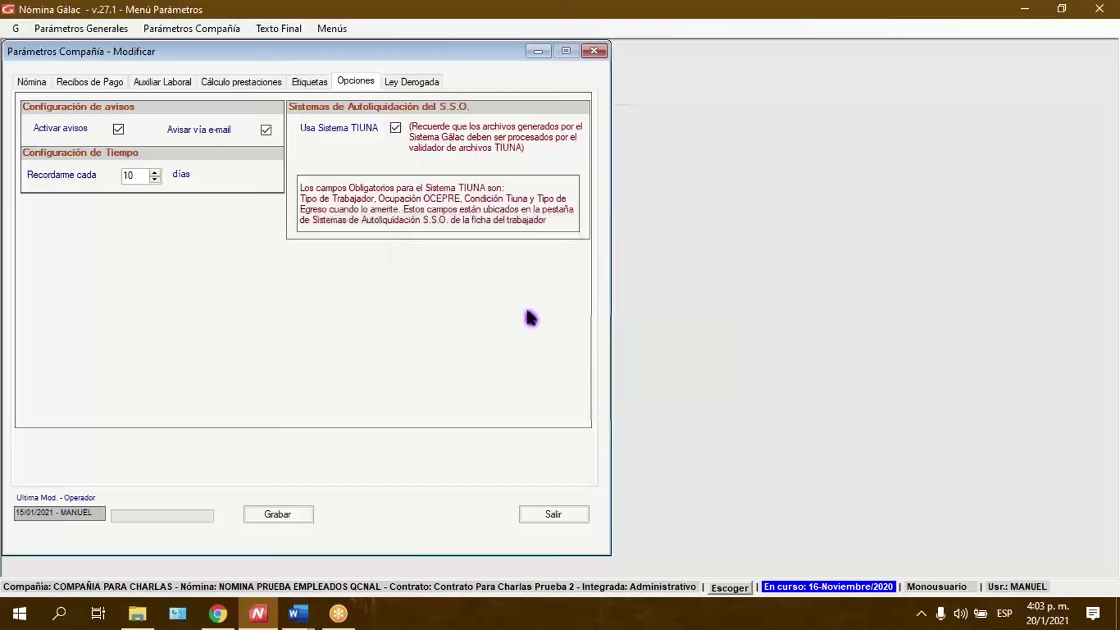
left_click(288, 519)
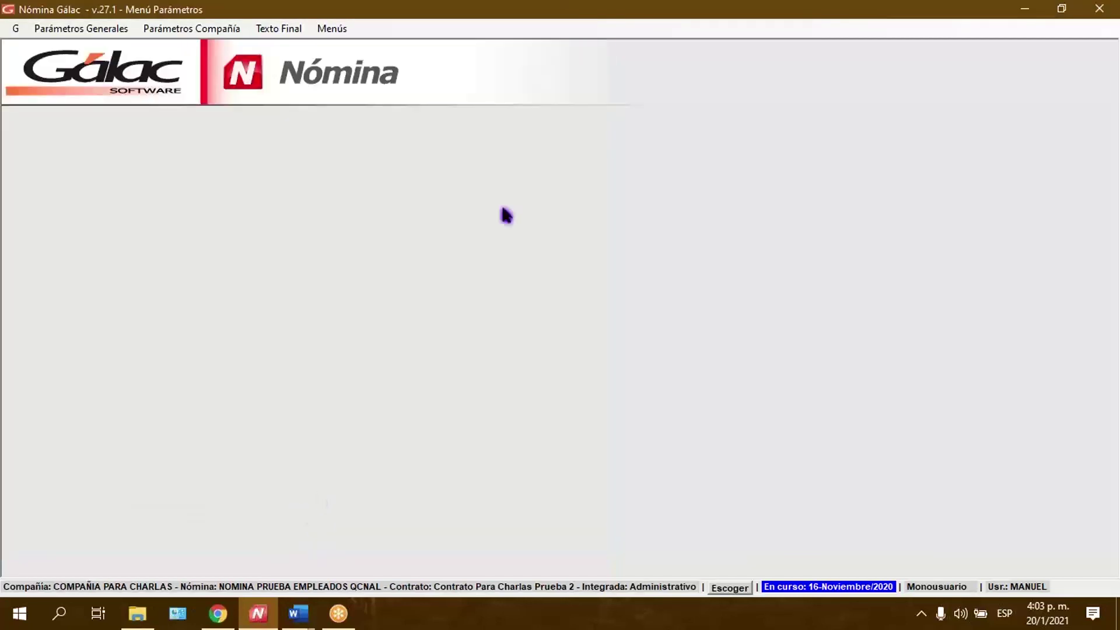
- Open the Social Security TIUNA flat file generation form under Organismos Públicos and set its output folder to the Desktop
left_click(337, 30)
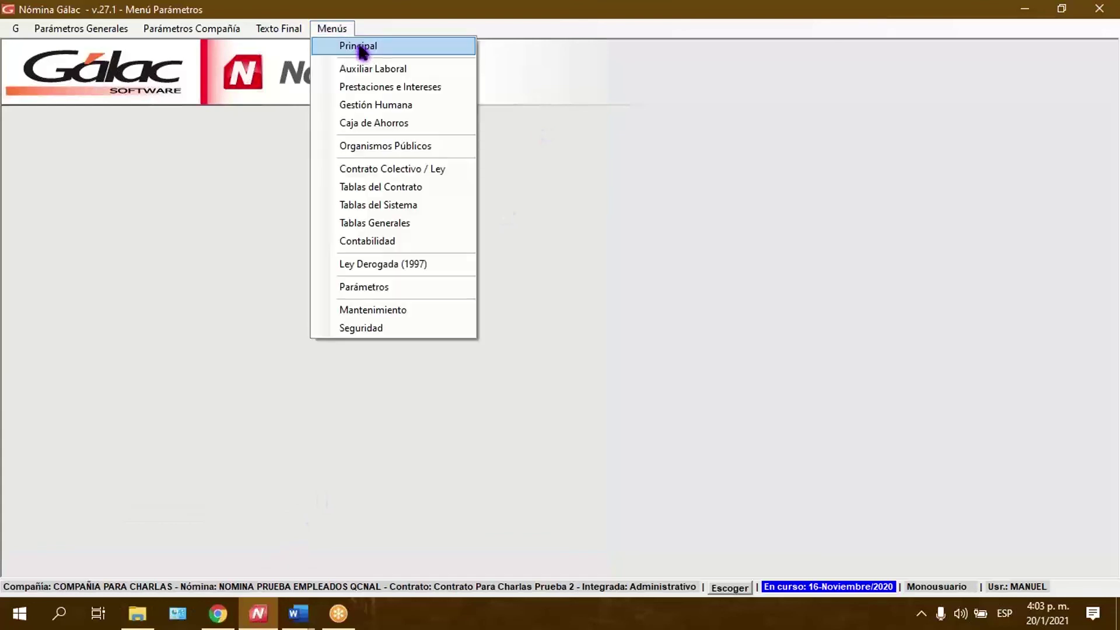
left_click(385, 146)
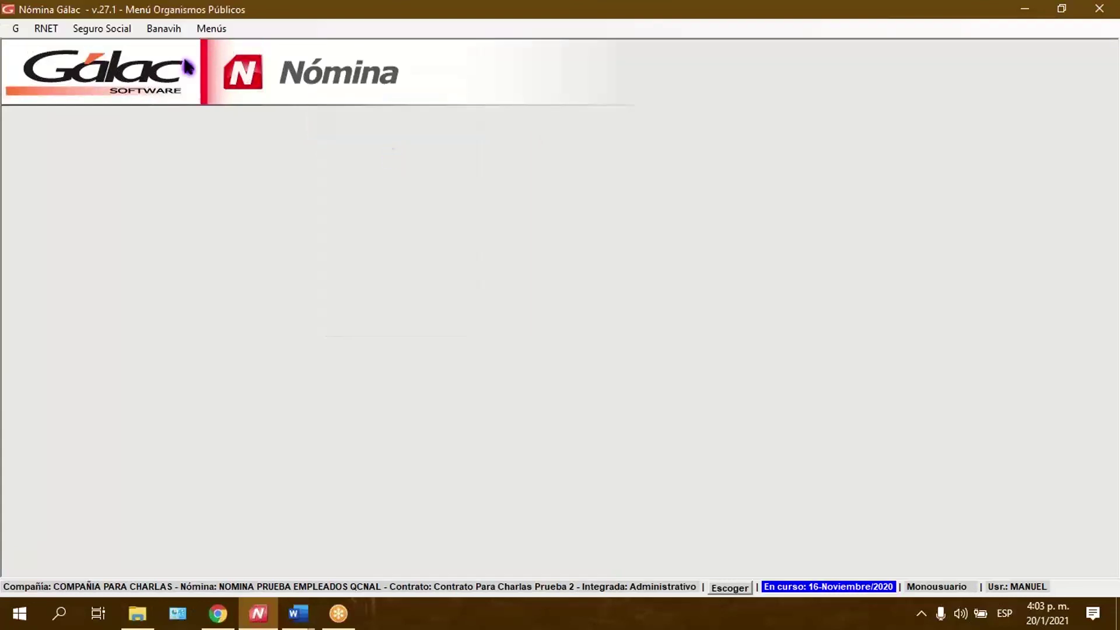
left_click(109, 36)
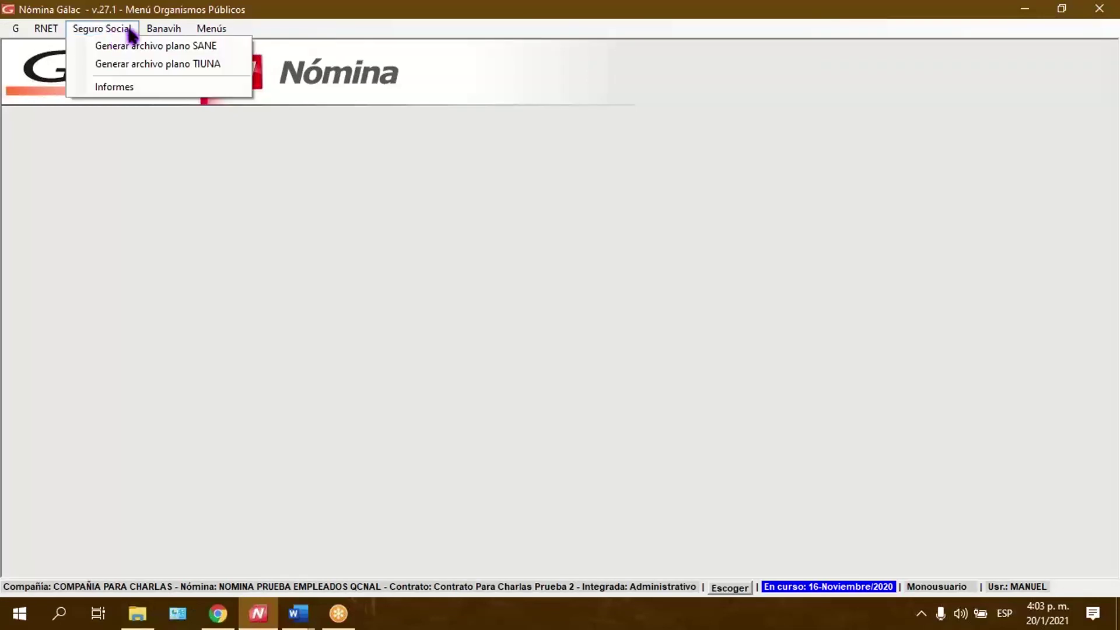
left_click(154, 70)
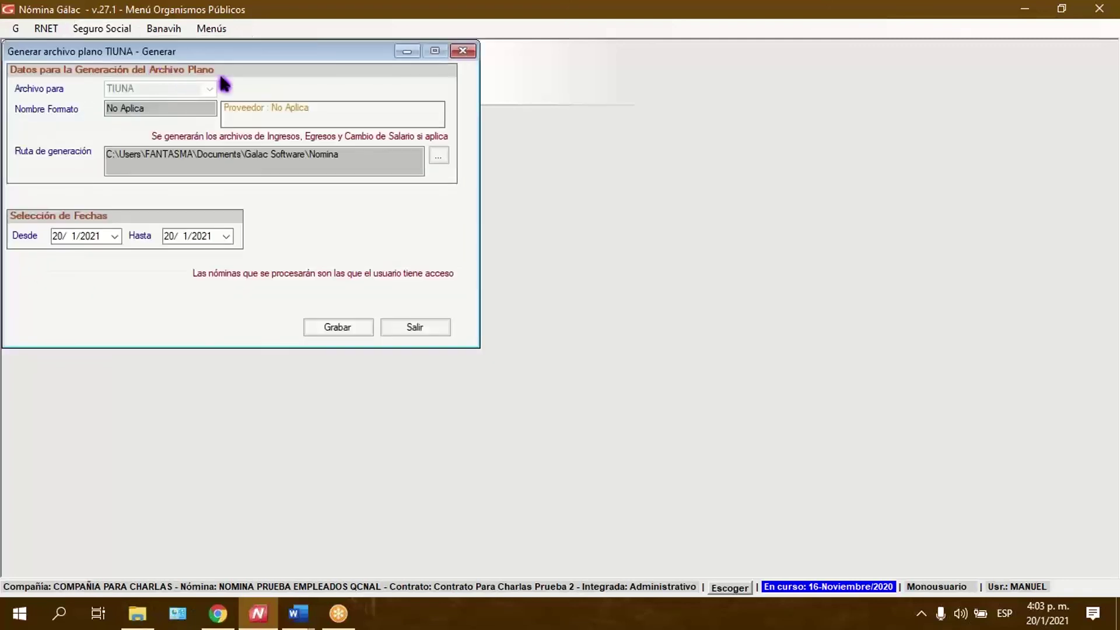
left_click_drag(243, 53, 332, 77)
left_click(528, 181)
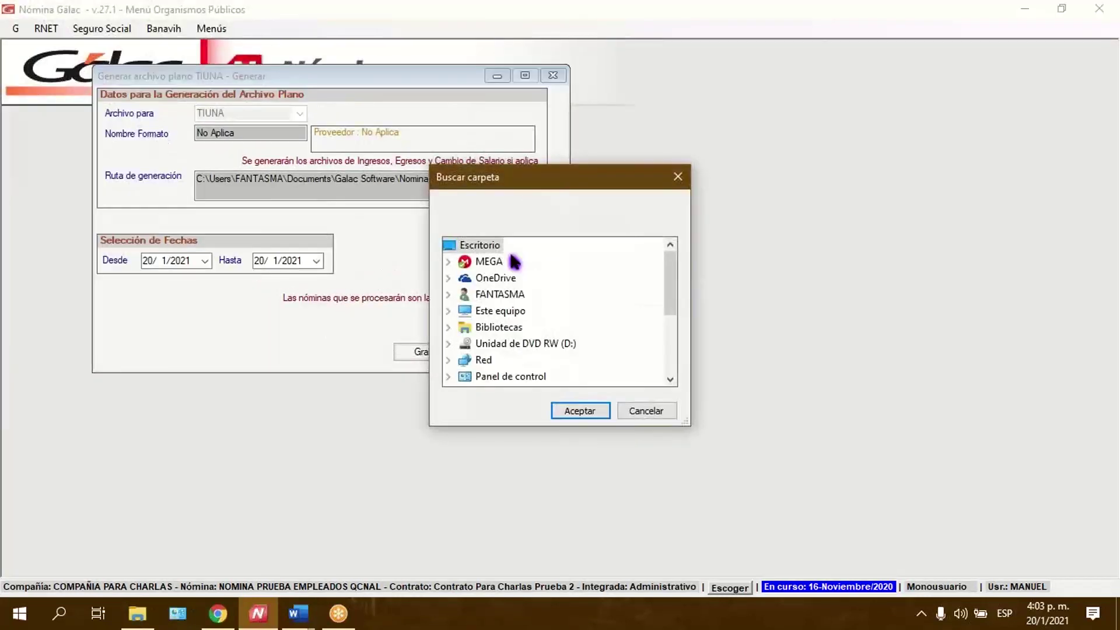
left_click(575, 414)
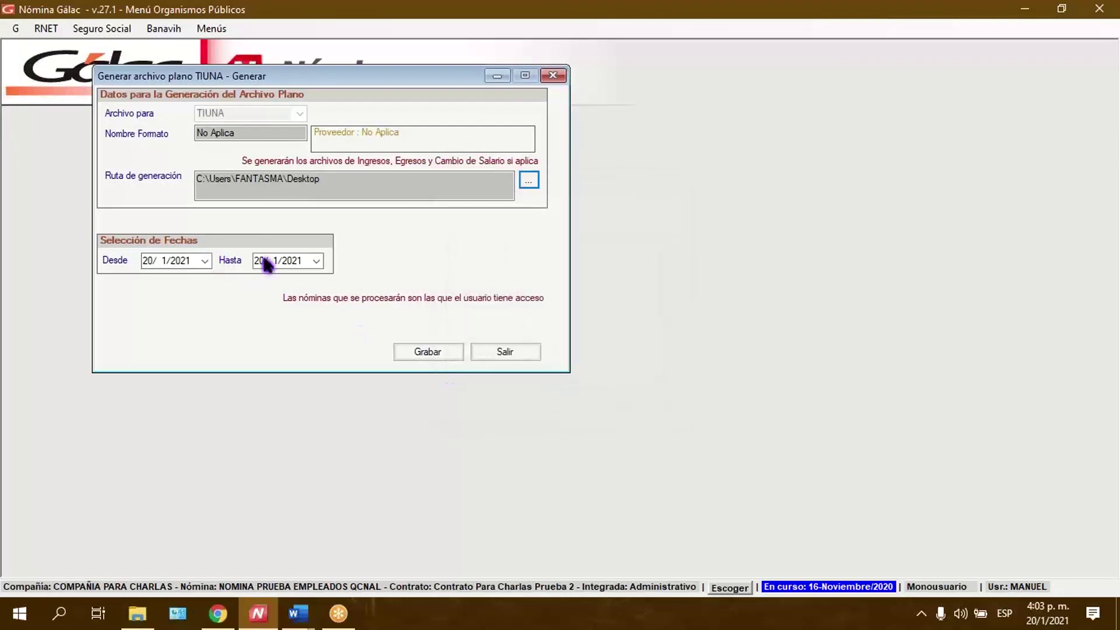
- Set the TIUNA flat file's date range from 1/9/2020 to 30/9/2020
left_click(151, 264)
left_click(163, 262)
type("9/2020")
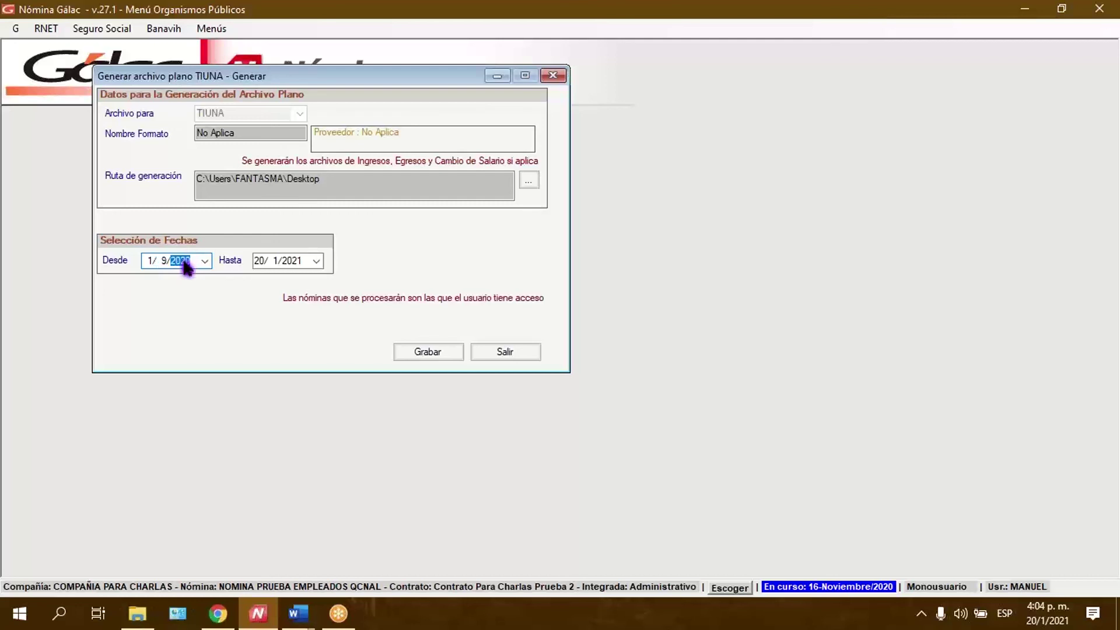
left_click(260, 267)
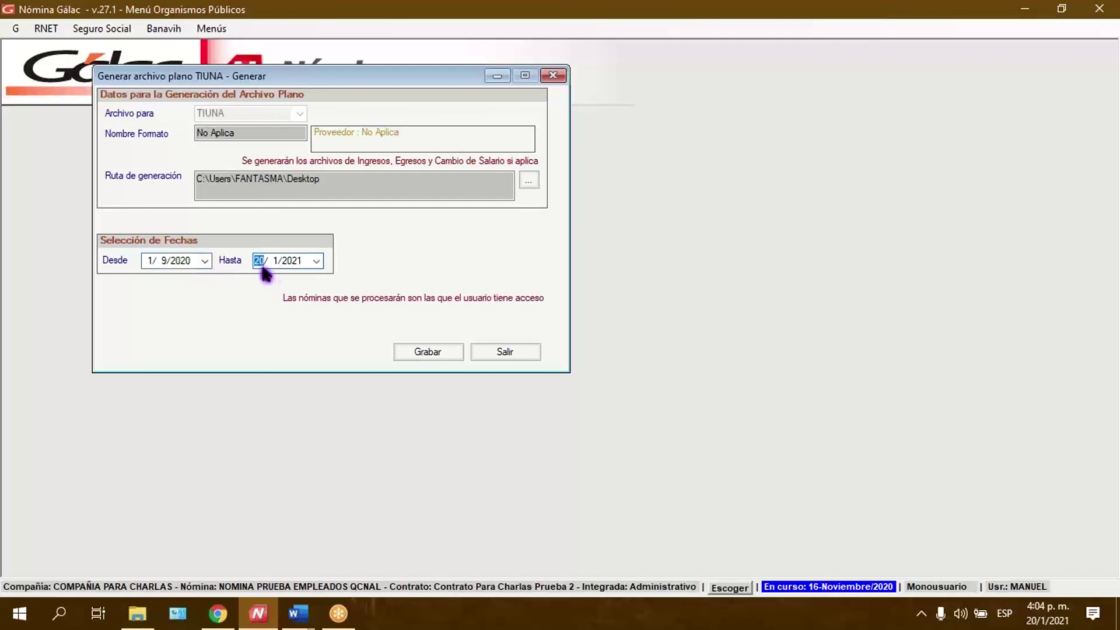
left_click(274, 267)
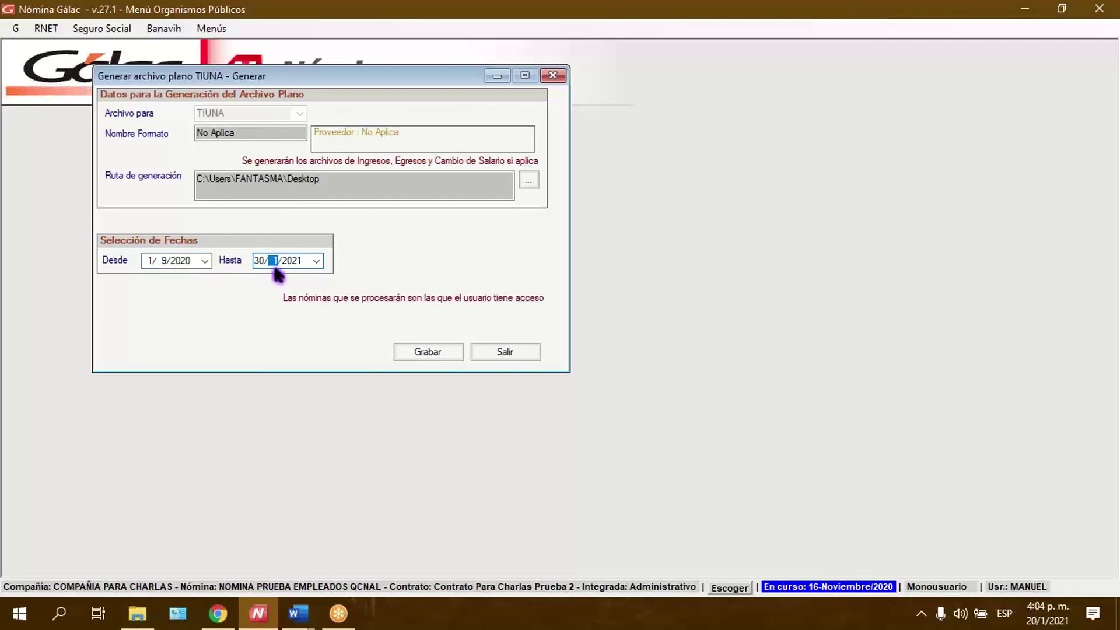
type("9")
left_click(292, 261)
type("2020")
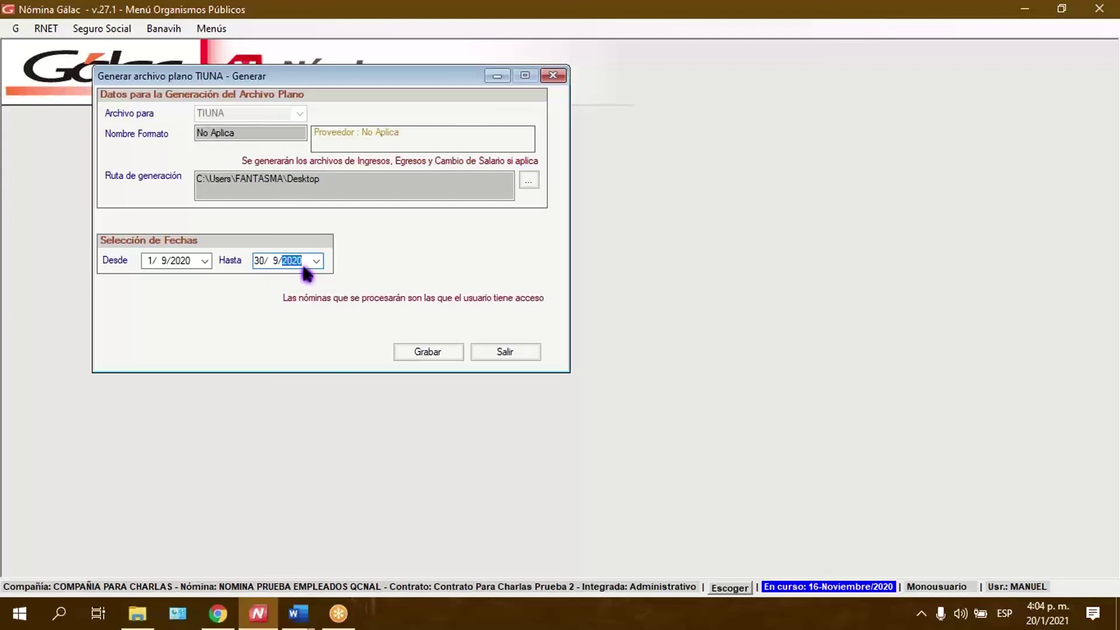
- Generate the TIUNA flat files, display the list of workers with incomplete TIUNA data, and close the report
left_click(422, 363)
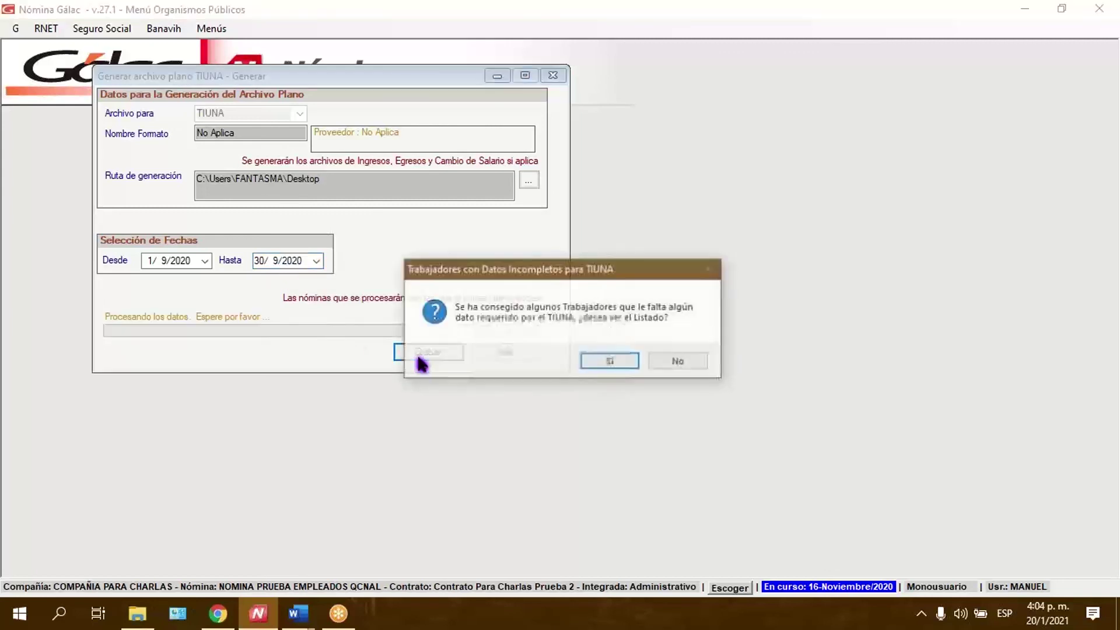
left_click(611, 361)
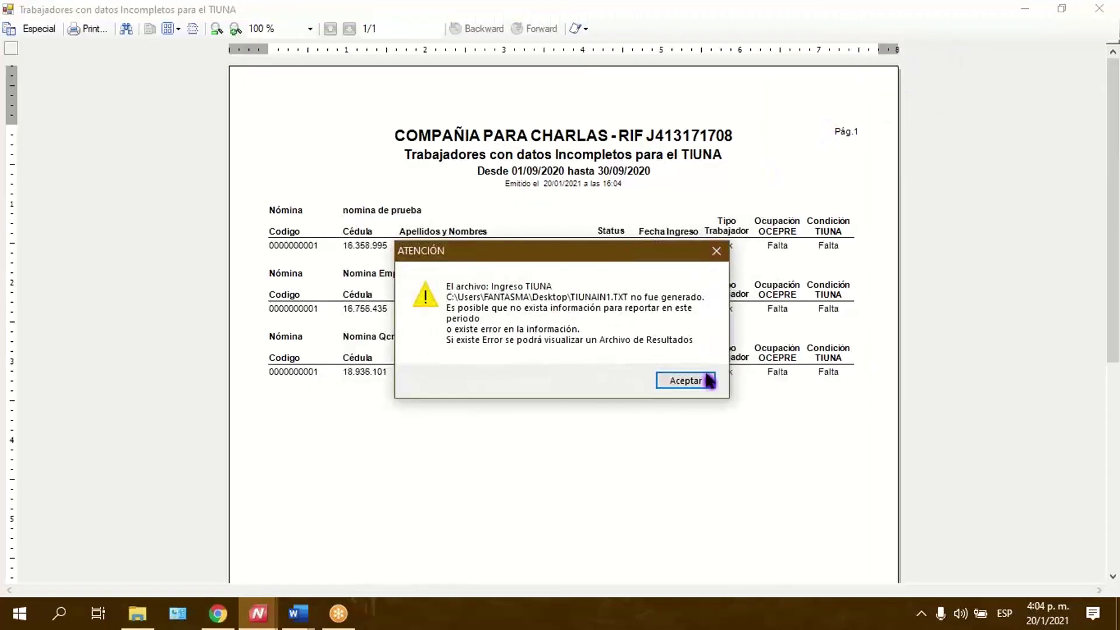
left_click(707, 380)
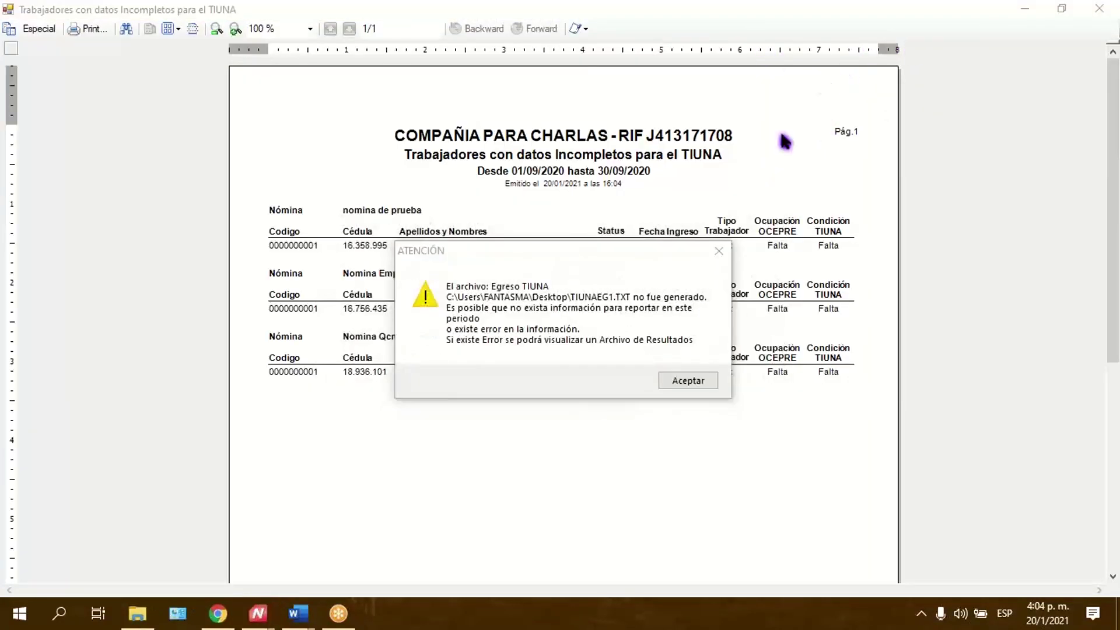
left_click(691, 381)
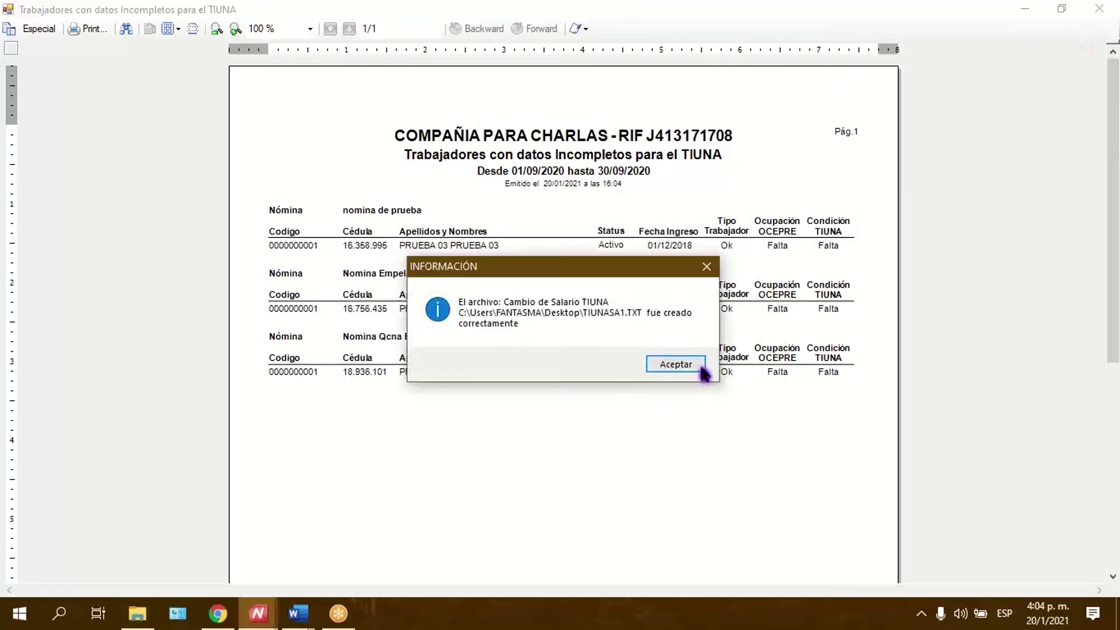
left_click(699, 369)
left_click(1099, 8)
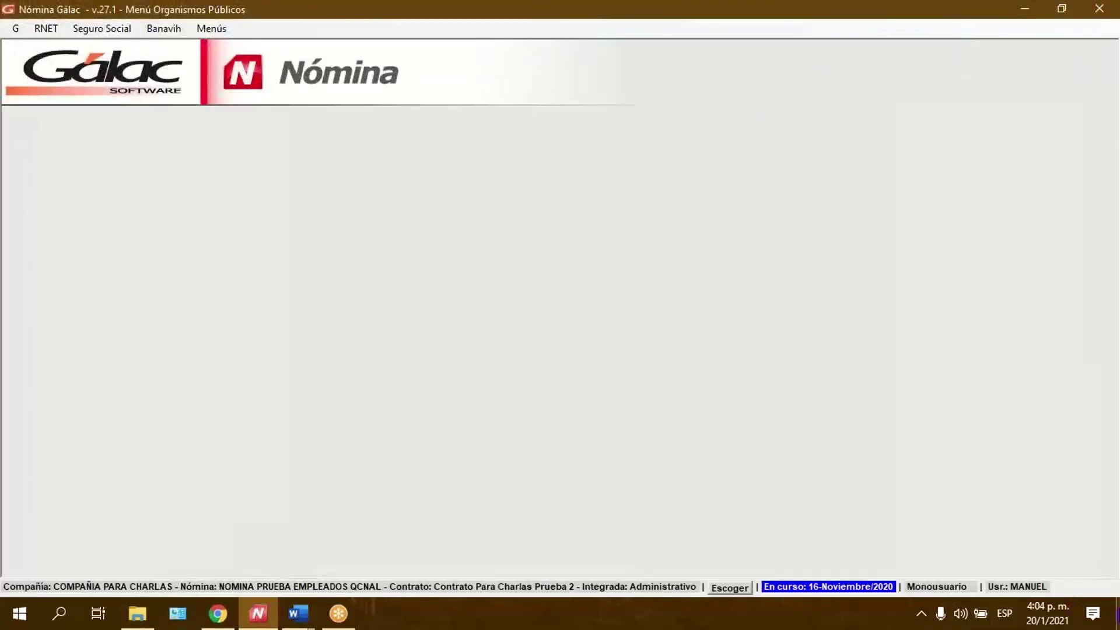
- Open the generated TIUNASA1 text file from the Desktop, review its salary change records, and close it
left_click(1118, 628)
left_click(911, 506)
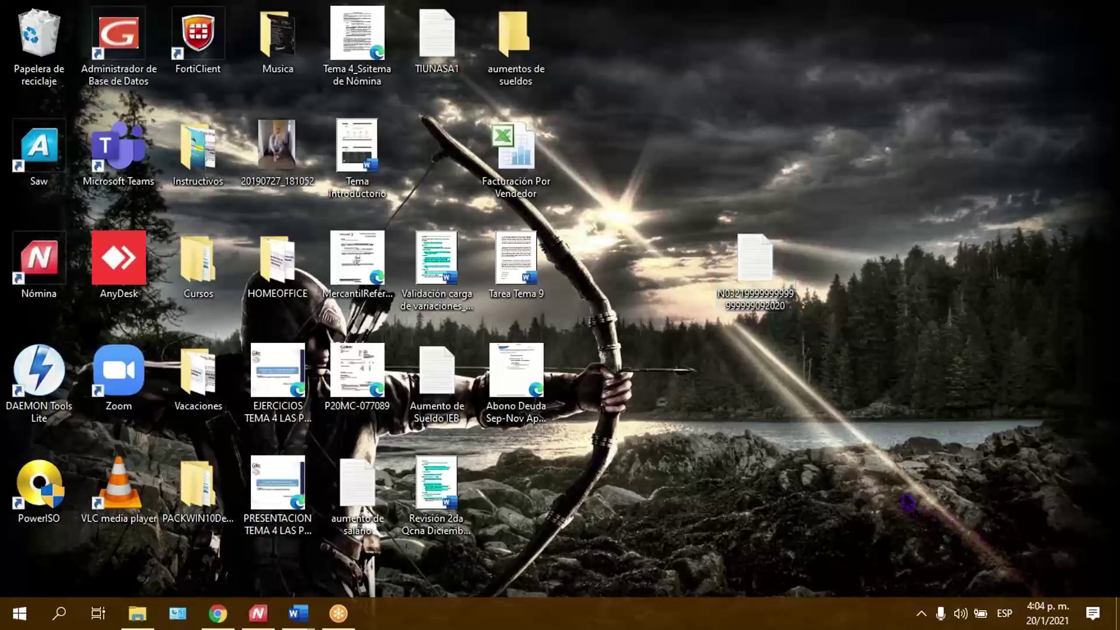
left_click_drag(437, 35, 674, 496)
double_click(672, 486)
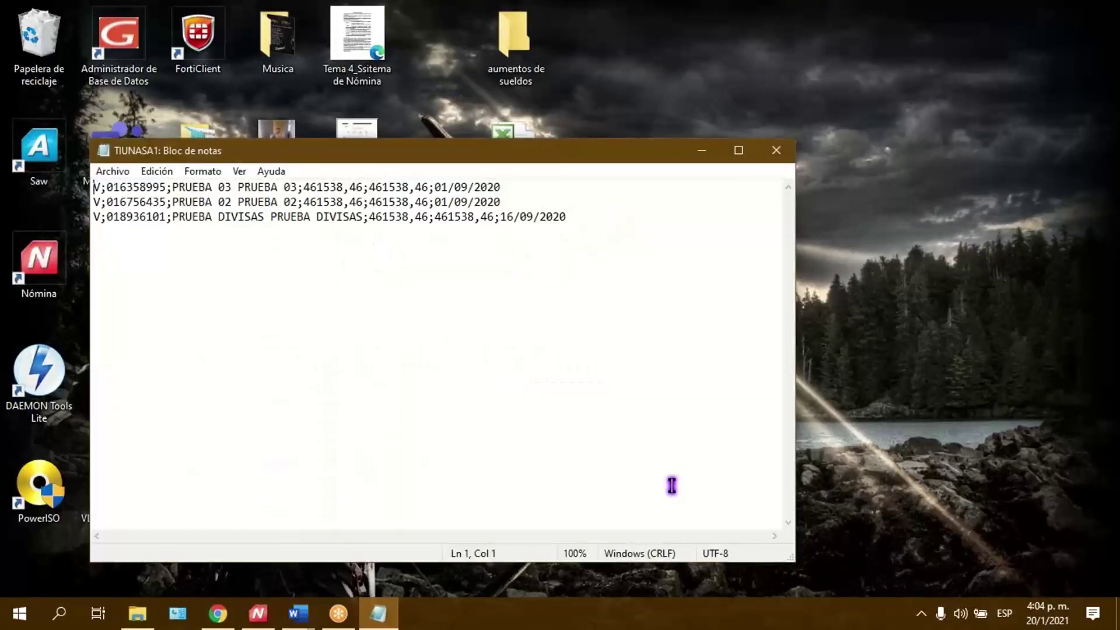
left_click_drag(574, 217, 93, 187)
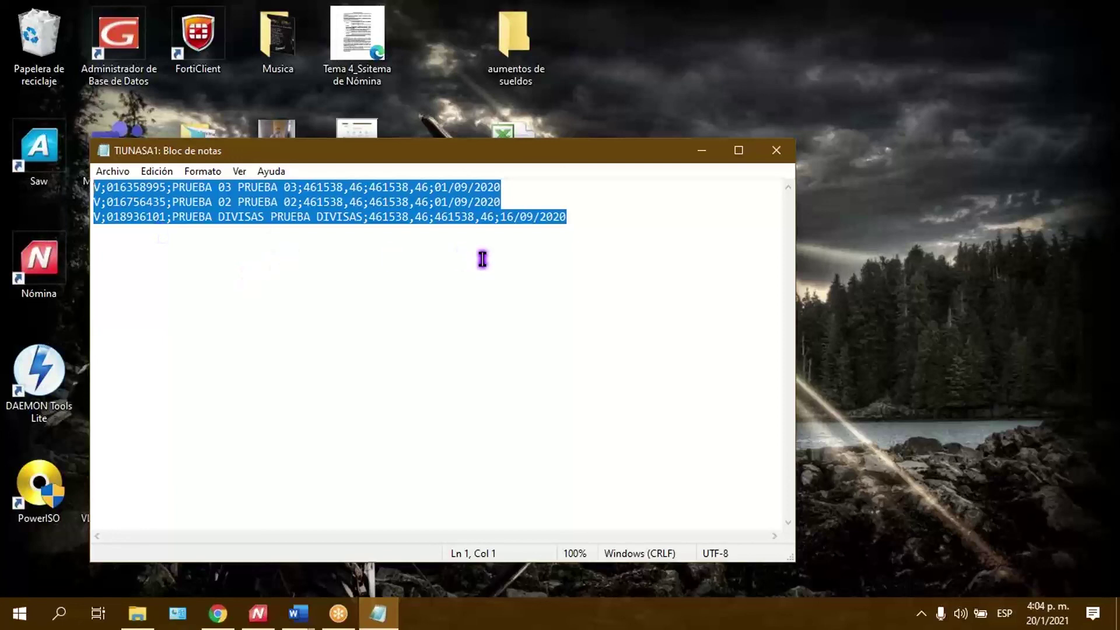
left_click(584, 217)
left_click_drag(584, 217, 93, 186)
left_click(777, 151)
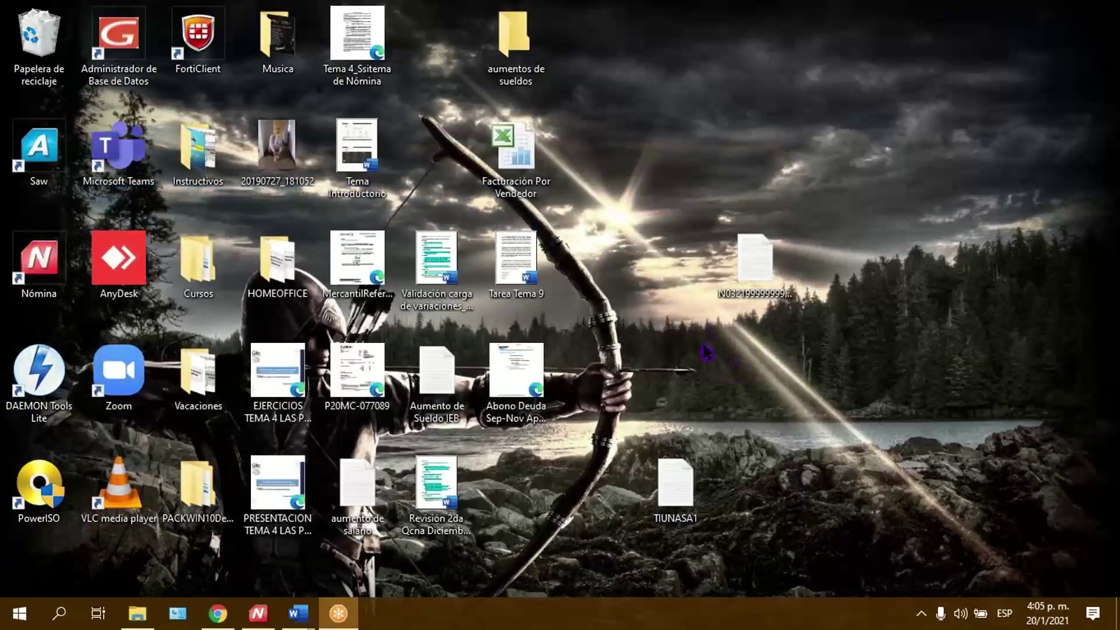
- Reopen the TIUNASA1 file, examine the salary amounts and effective dates in each record, and close it
left_click_drag(689, 483, 598, 486)
double_click(598, 486)
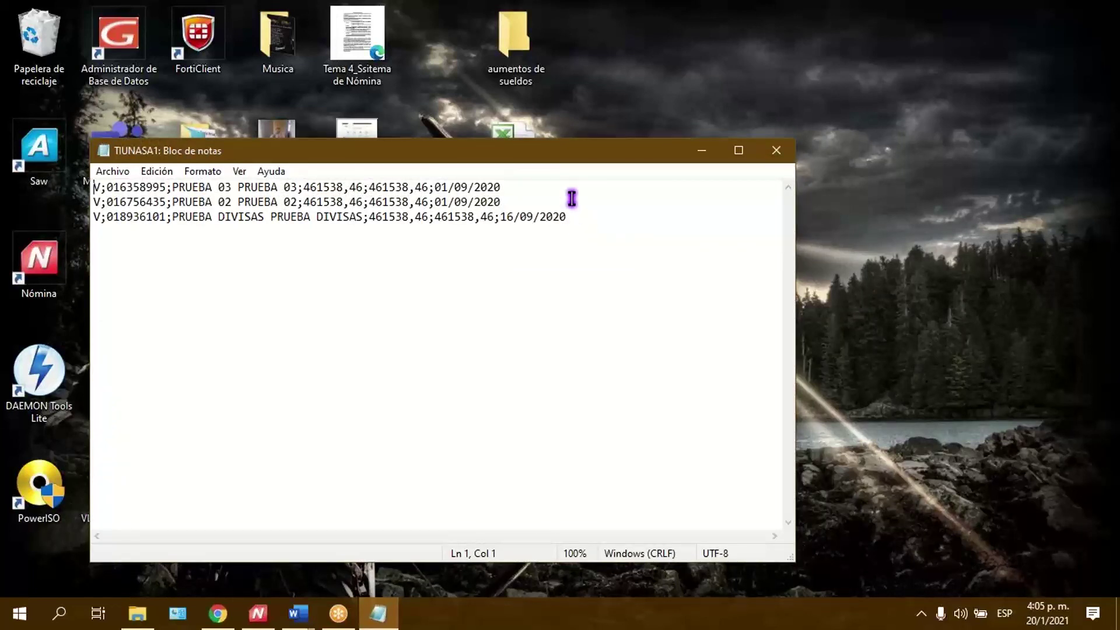
left_click_drag(580, 216, 47, 190)
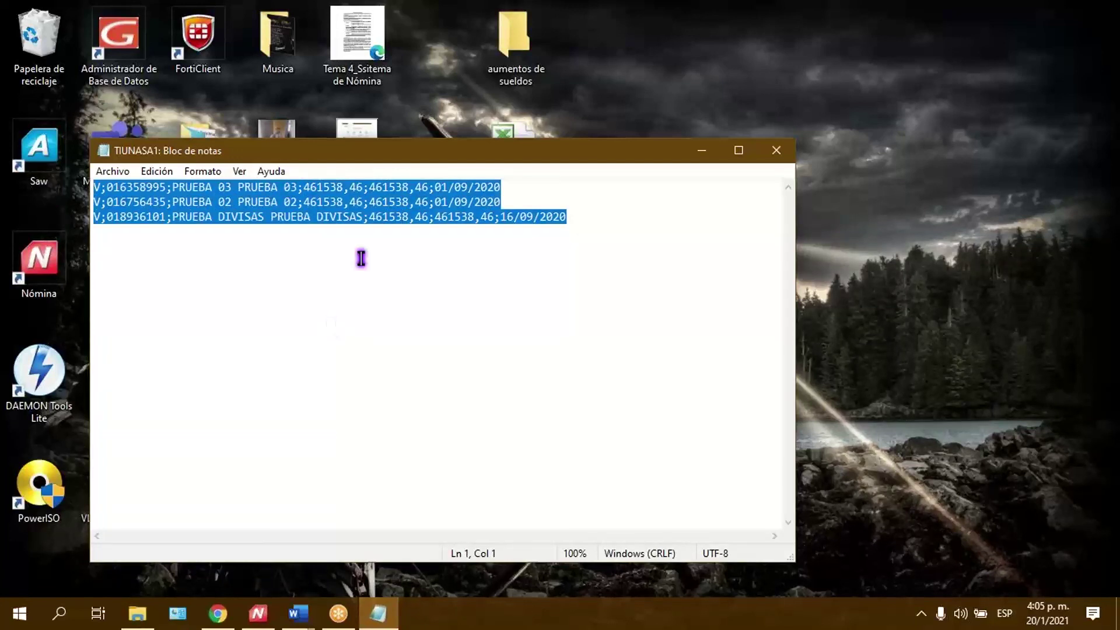
left_click(592, 30)
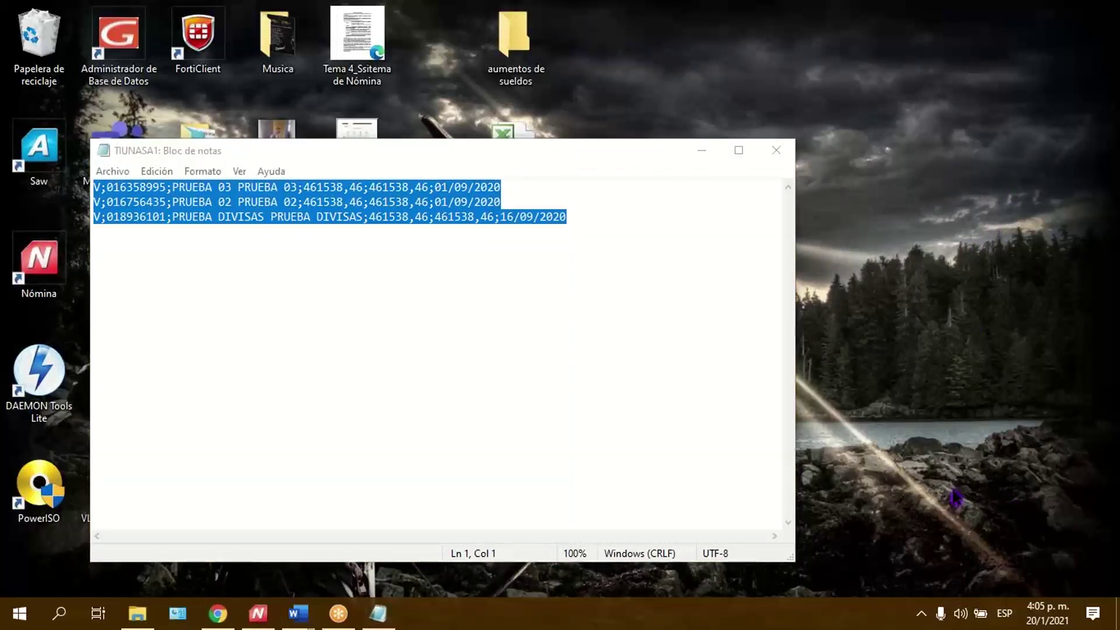
left_click(574, 217)
left_click_drag(575, 218, 436, 202)
left_click_drag(517, 186, 438, 187)
left_click(510, 487)
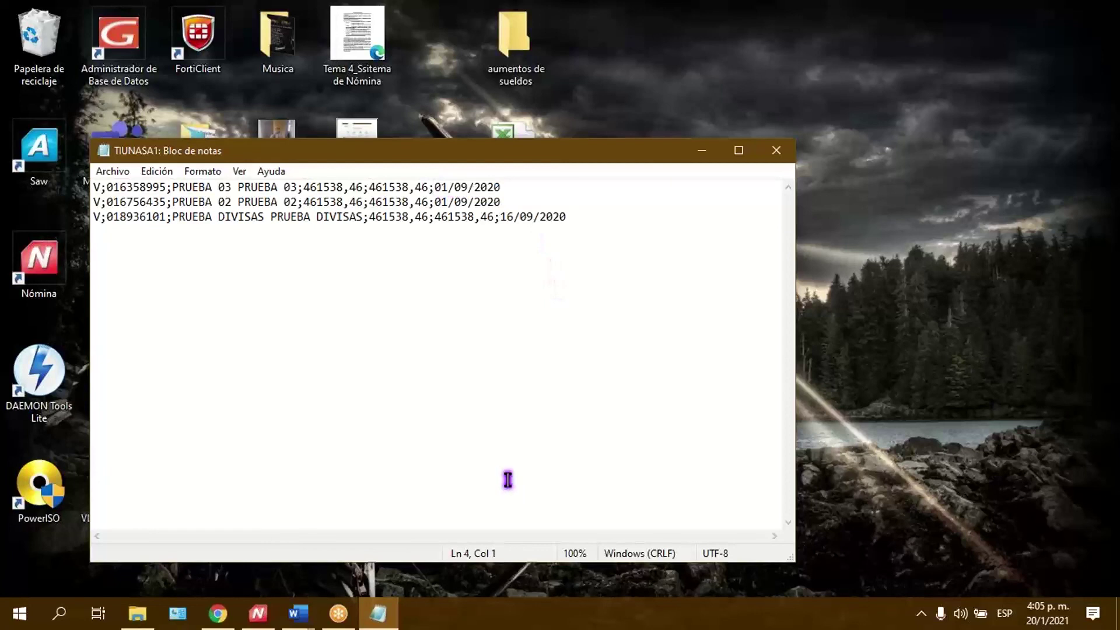
left_click_drag(573, 222, 370, 187)
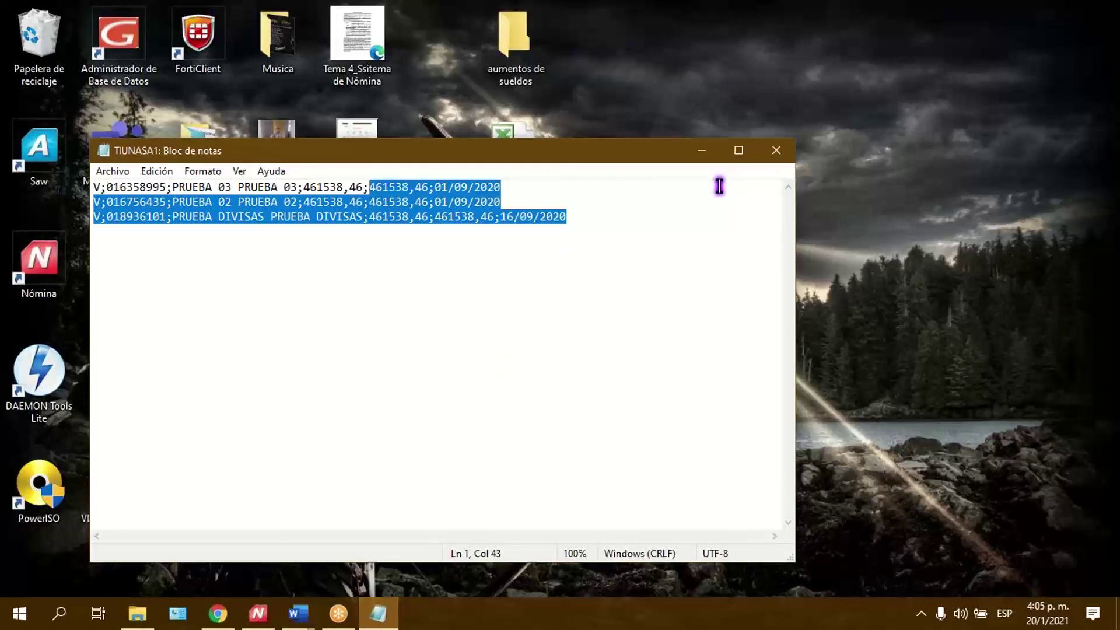
left_click(776, 150)
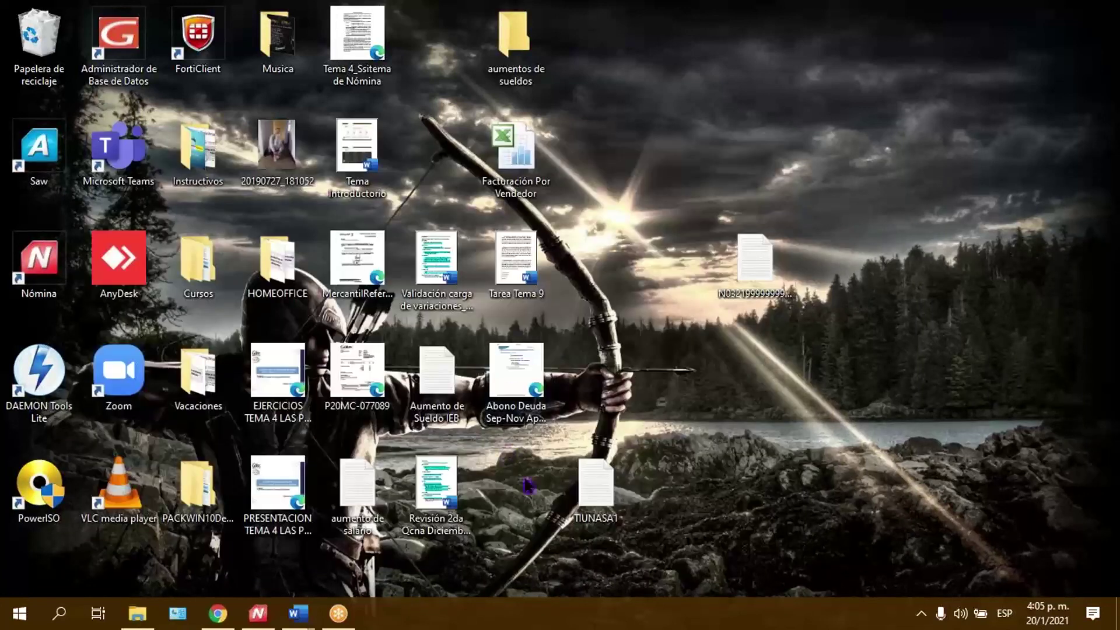
- Move the TIUNASA1 file on the Desktop to the spot just below the Abono Deuda document
left_click_drag(579, 465, 502, 465)
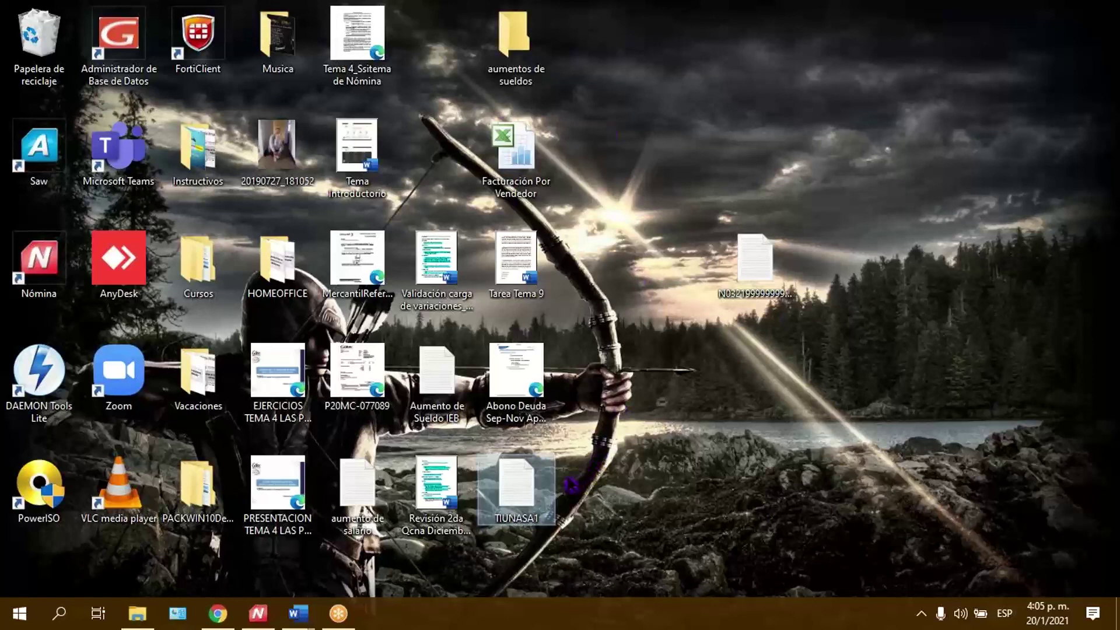
right_click(529, 493)
left_click(434, 560)
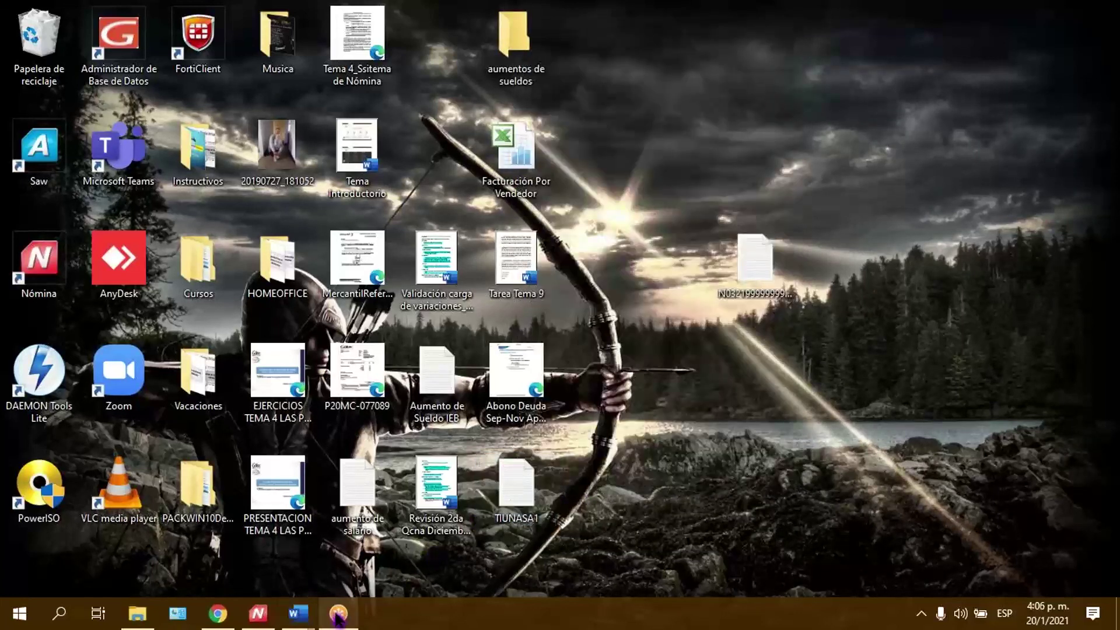
- Switch back to Nómina Gálac, open the RNET modification search, and list all the workers
left_click(259, 616)
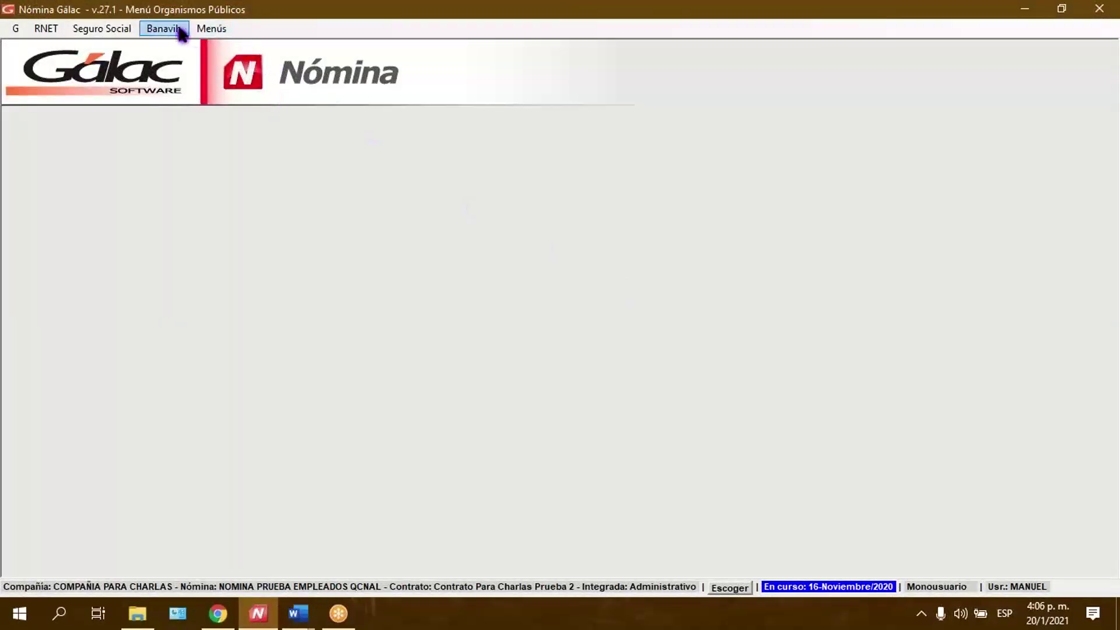
left_click(47, 29)
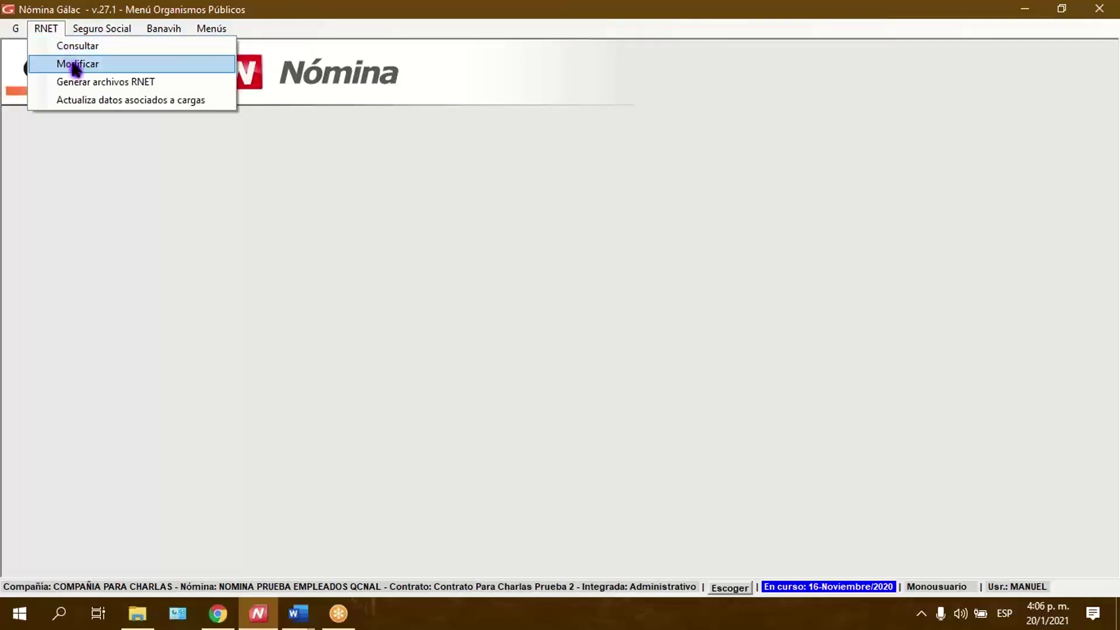
left_click(76, 66)
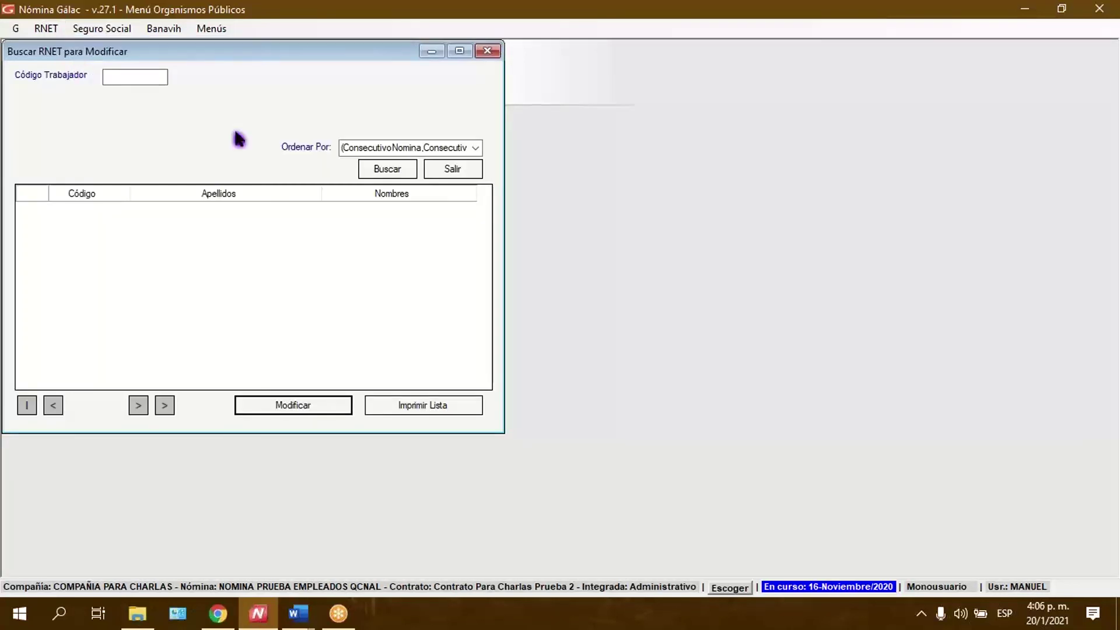
left_click(385, 171)
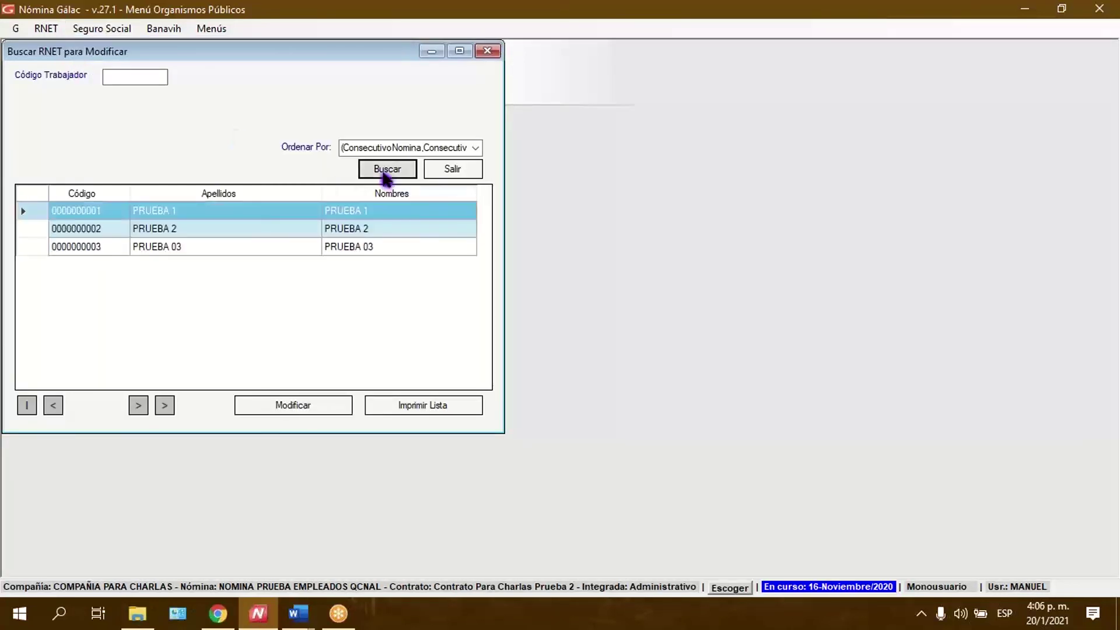
left_click(272, 229)
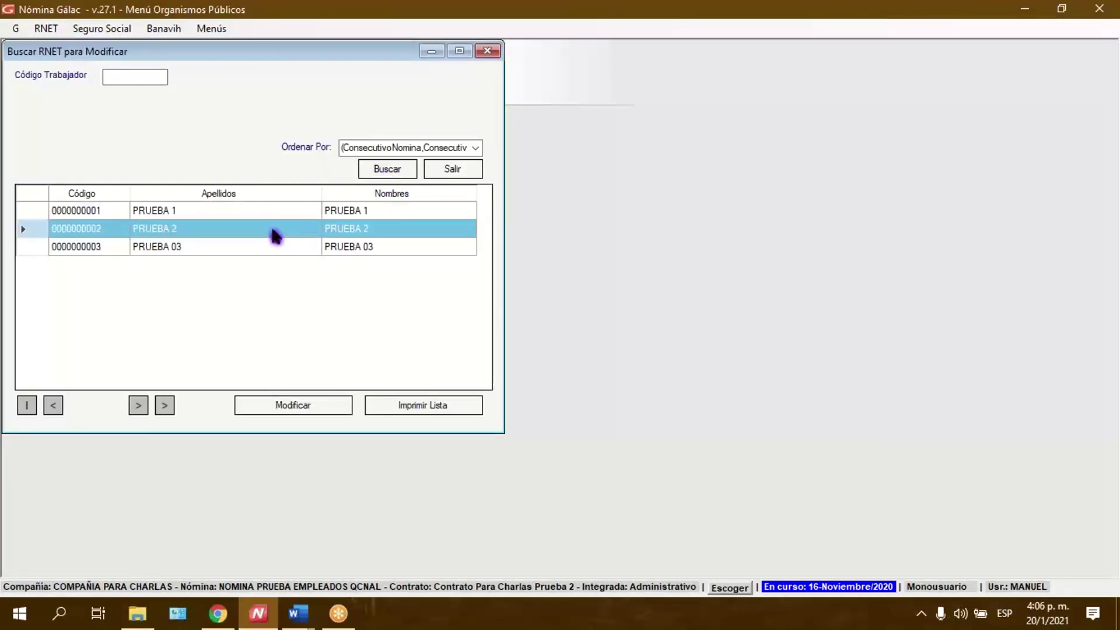
left_click(286, 245)
left_click(284, 216)
left_click(288, 232)
left_click_drag(417, 150, 469, 157)
left_click(474, 150)
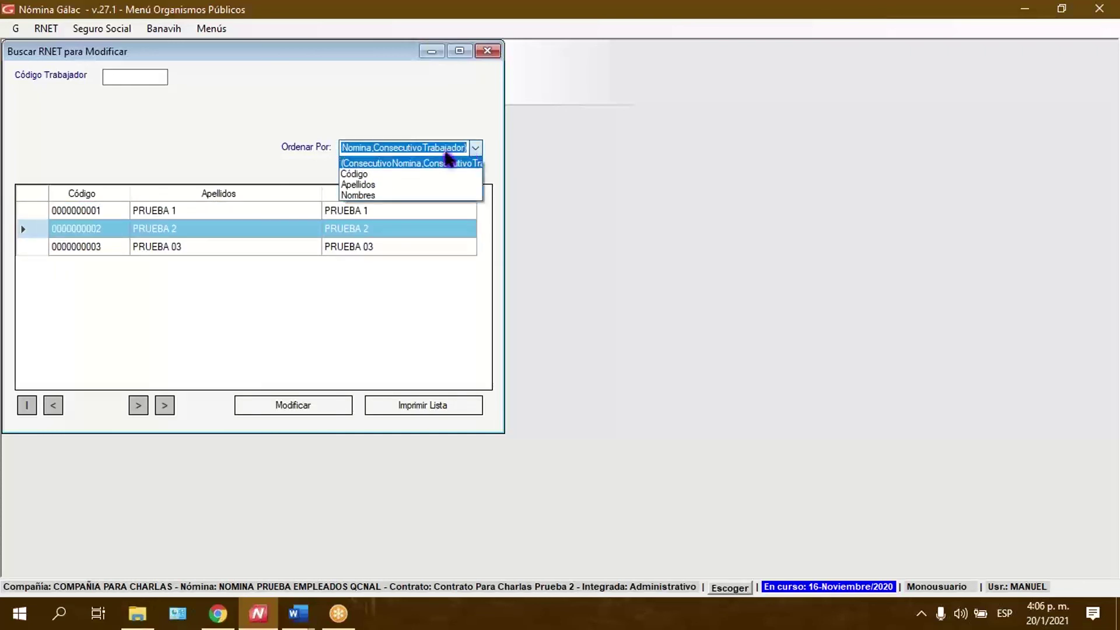
left_click(267, 155)
scroll(290, 227, "down", 1)
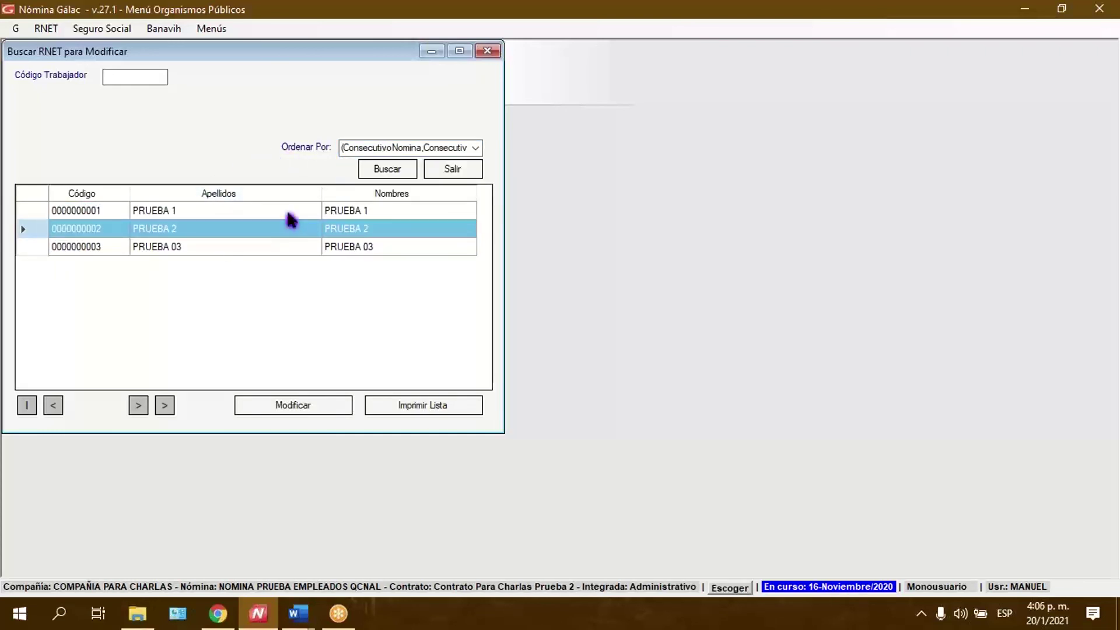
left_click(284, 245)
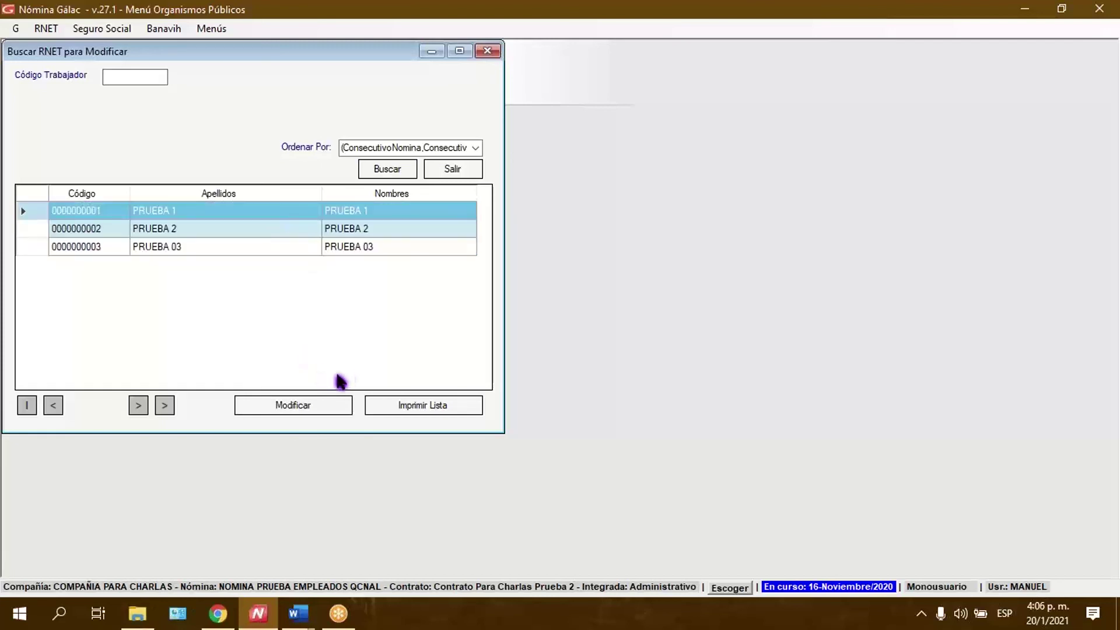
left_click(311, 408)
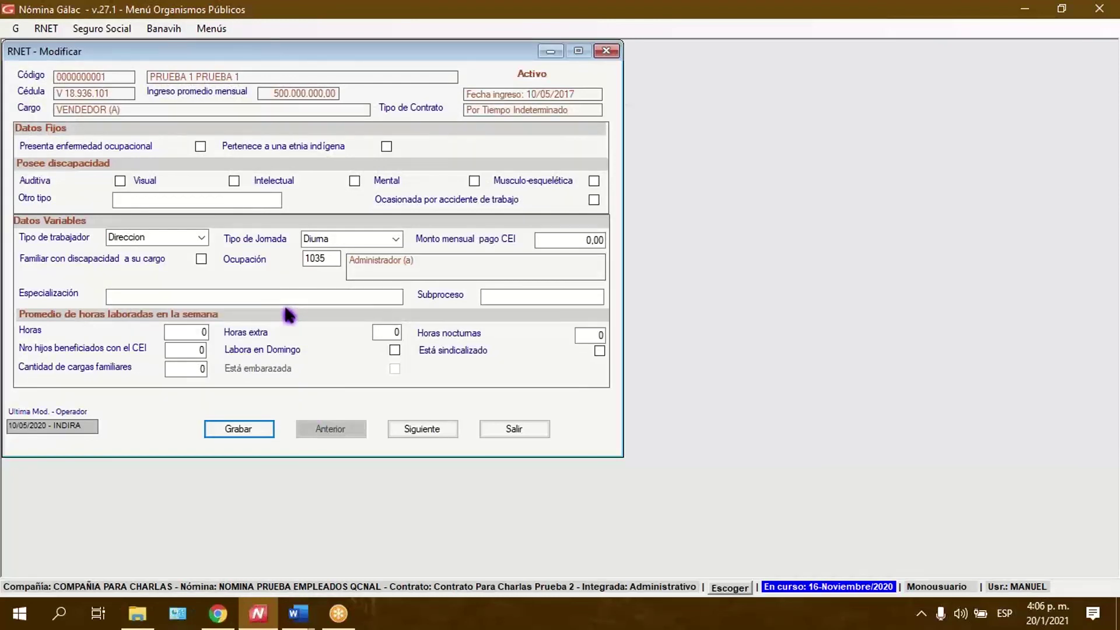
- Set the worker's Especialización to Vendedor and the Subproceso to 167890
left_click(224, 297)
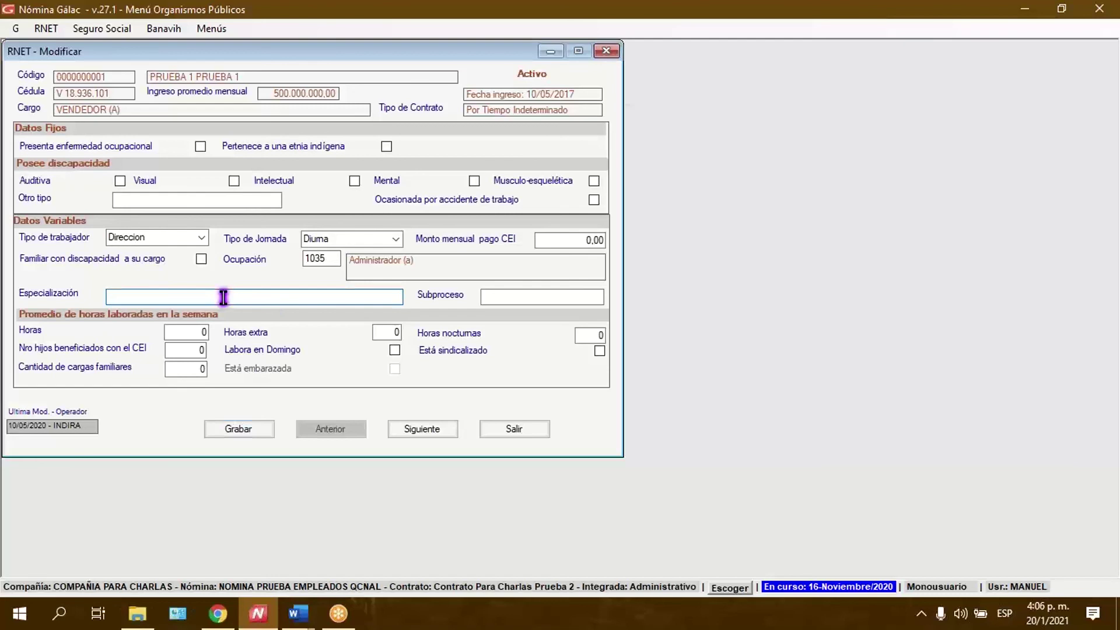
type("Vendedor")
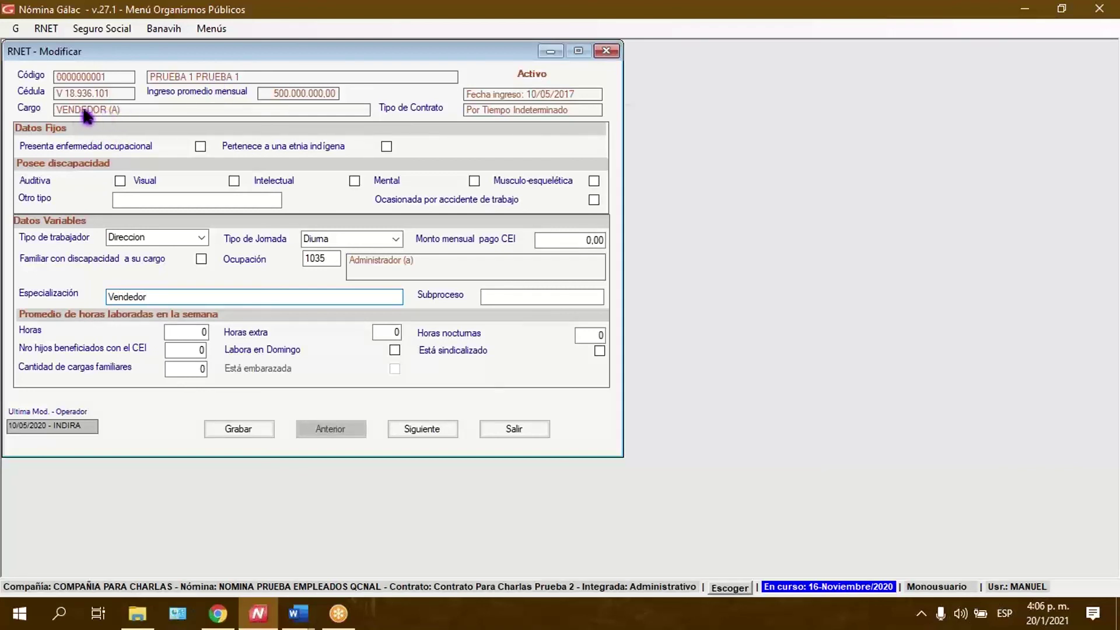
left_click_drag(164, 295, 87, 332)
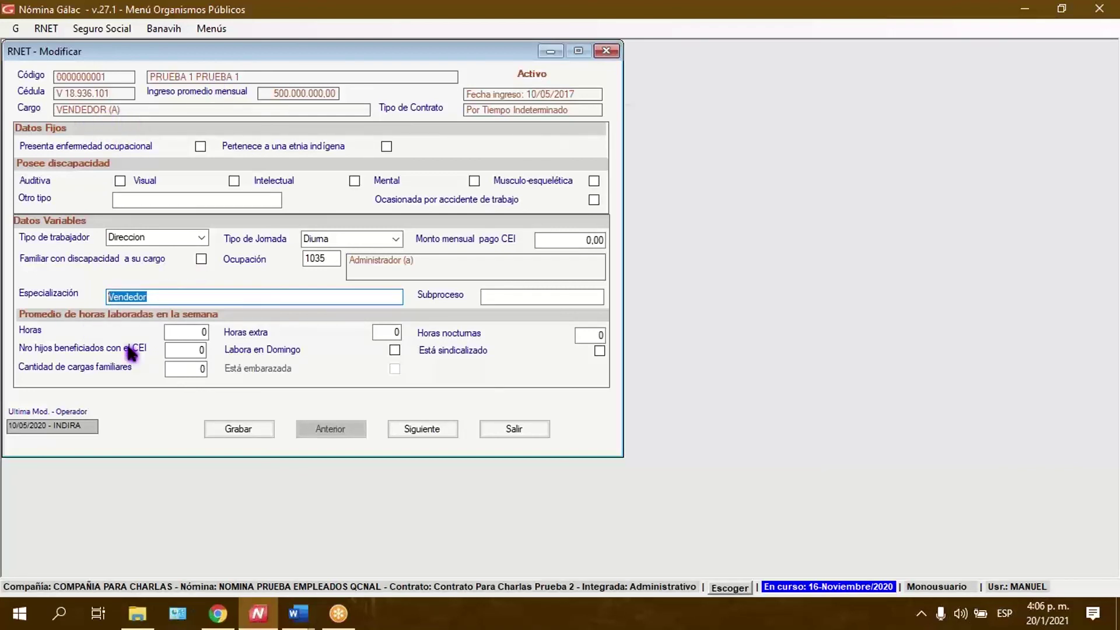
left_click(240, 300)
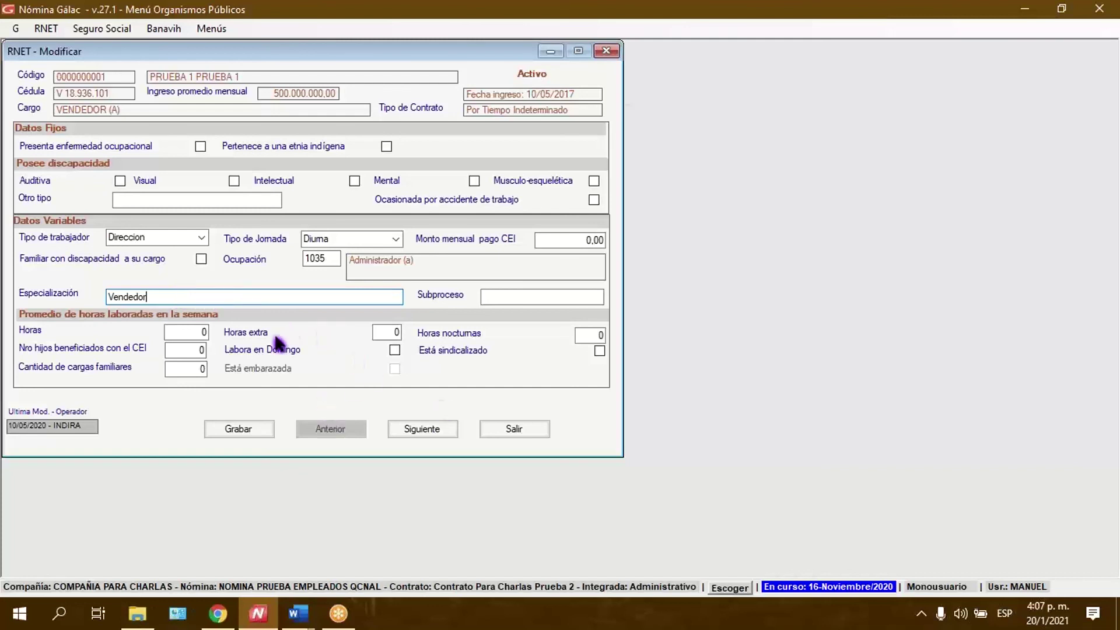
left_click(526, 299)
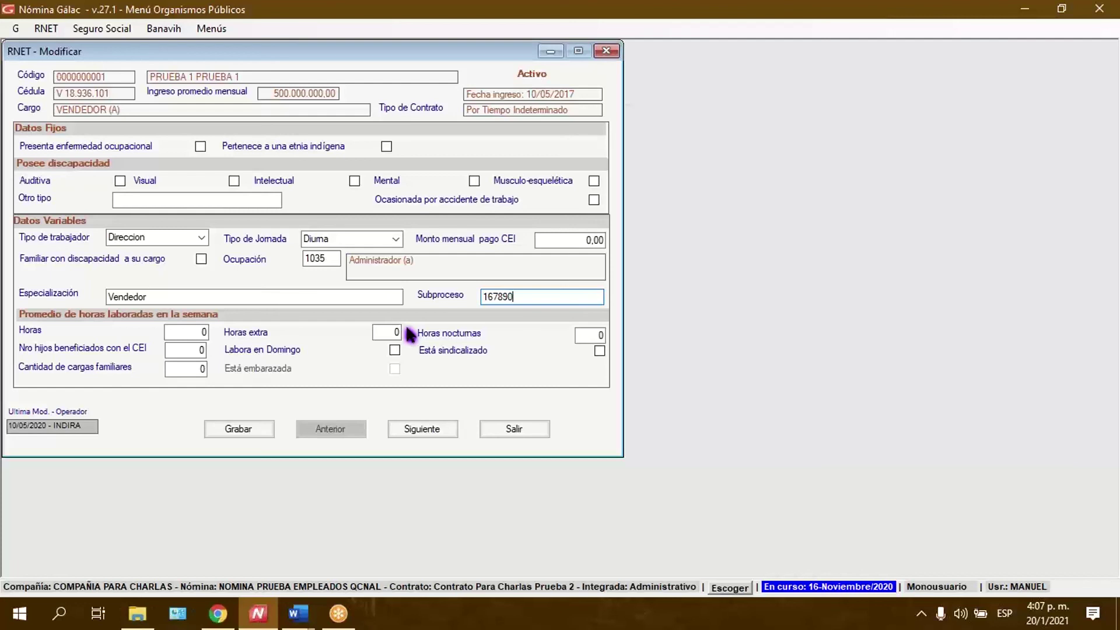
- Set the worker's average weekly Horas to 40 and the Cantidad de cargas familiares to 2
left_click(187, 332)
left_click_drag(196, 334, 267, 335)
type("40")
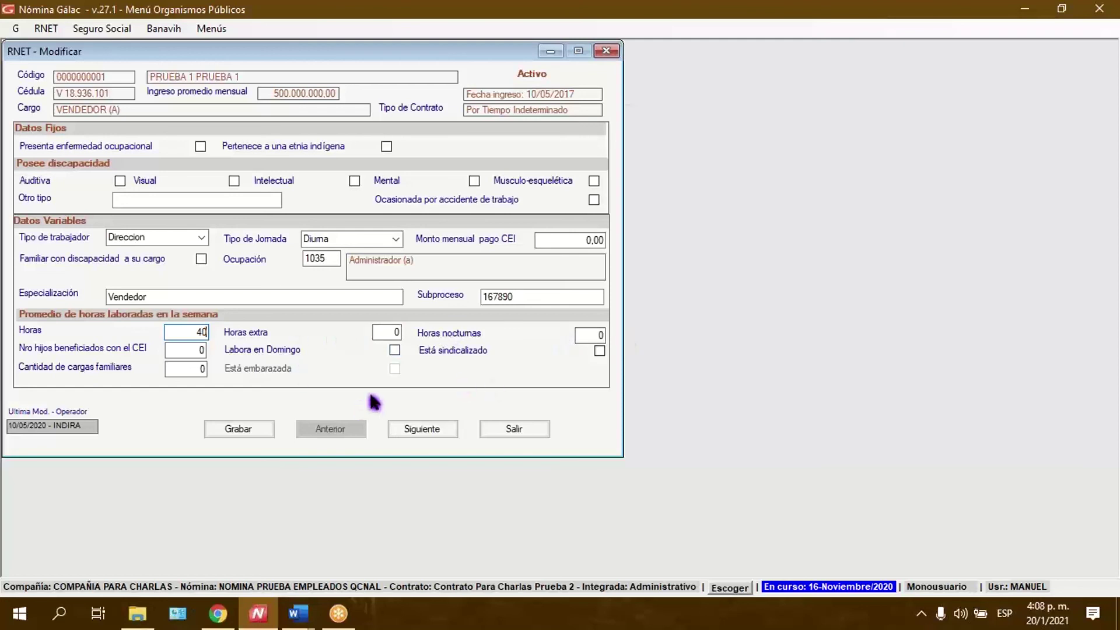
left_click(196, 370)
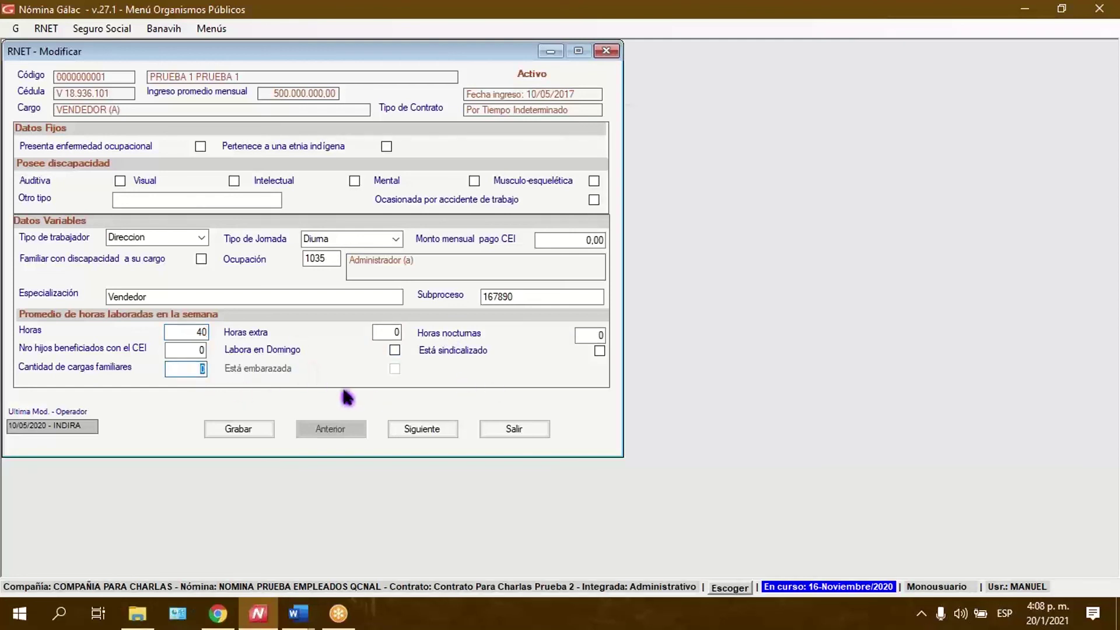
type("2")
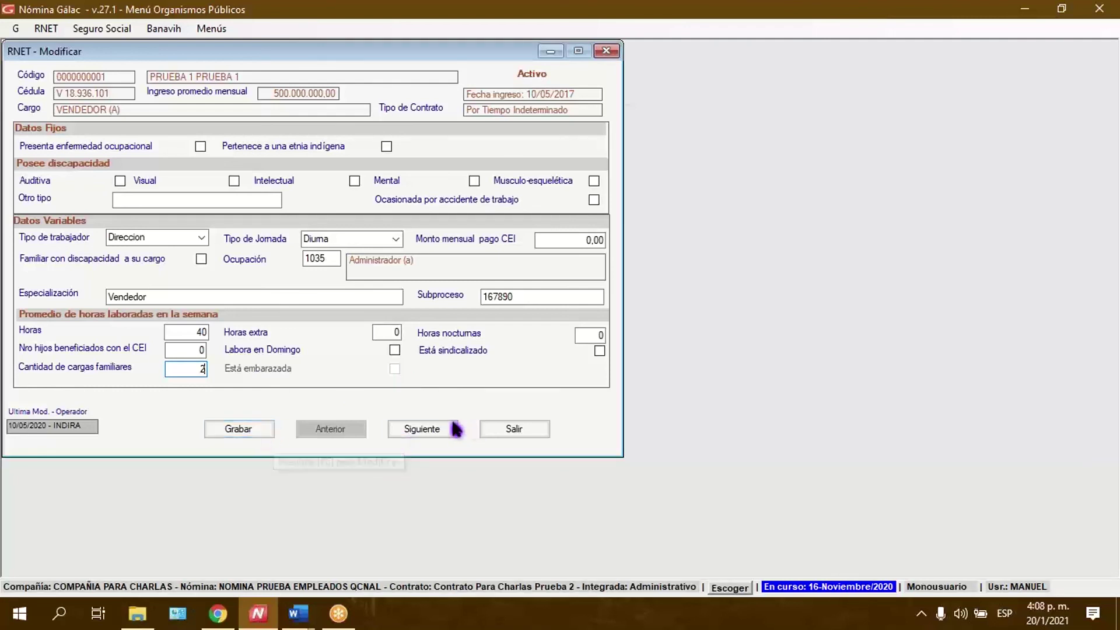
left_click(430, 432)
left_click(188, 330)
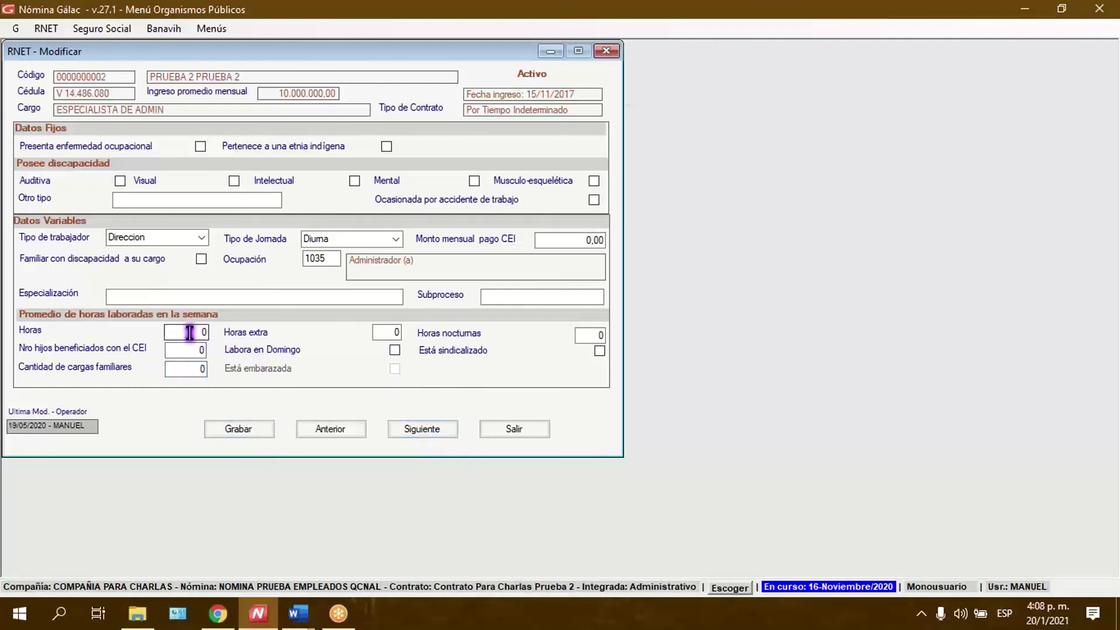
type("40")
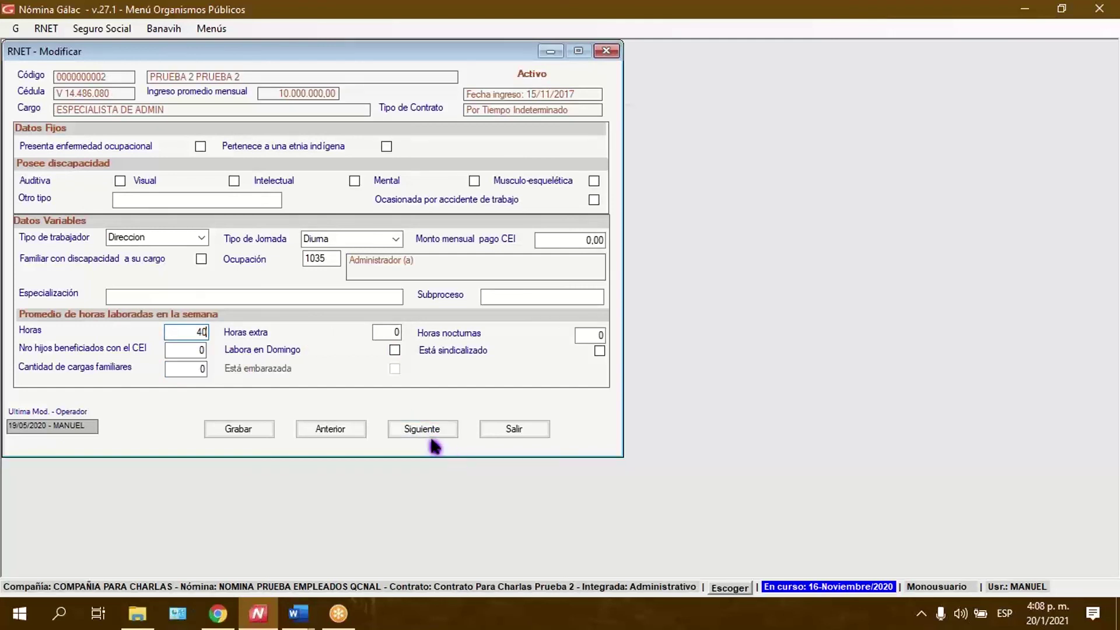
double_click(196, 332)
left_click(241, 429)
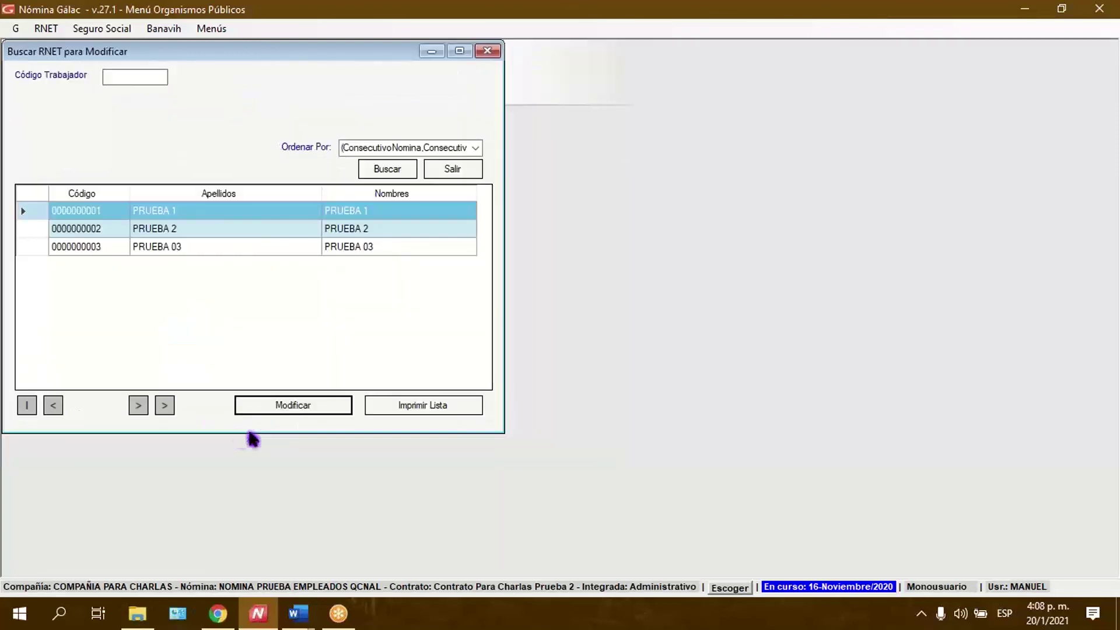
left_click(461, 172)
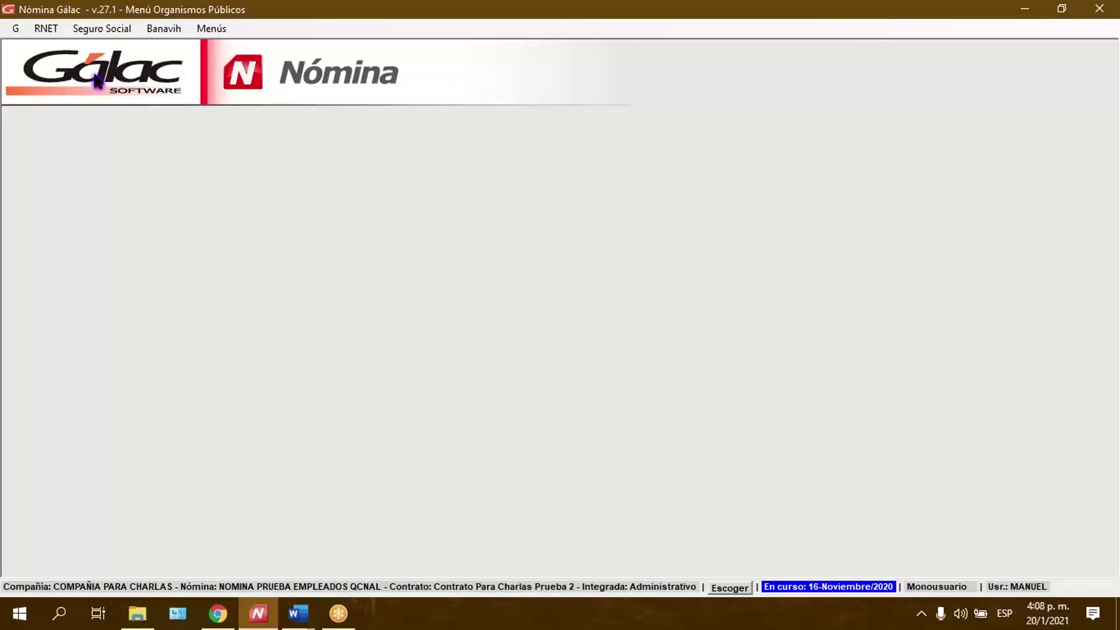
- Start generating the RNET files and set the generation path to the desktop folder
left_click(53, 31)
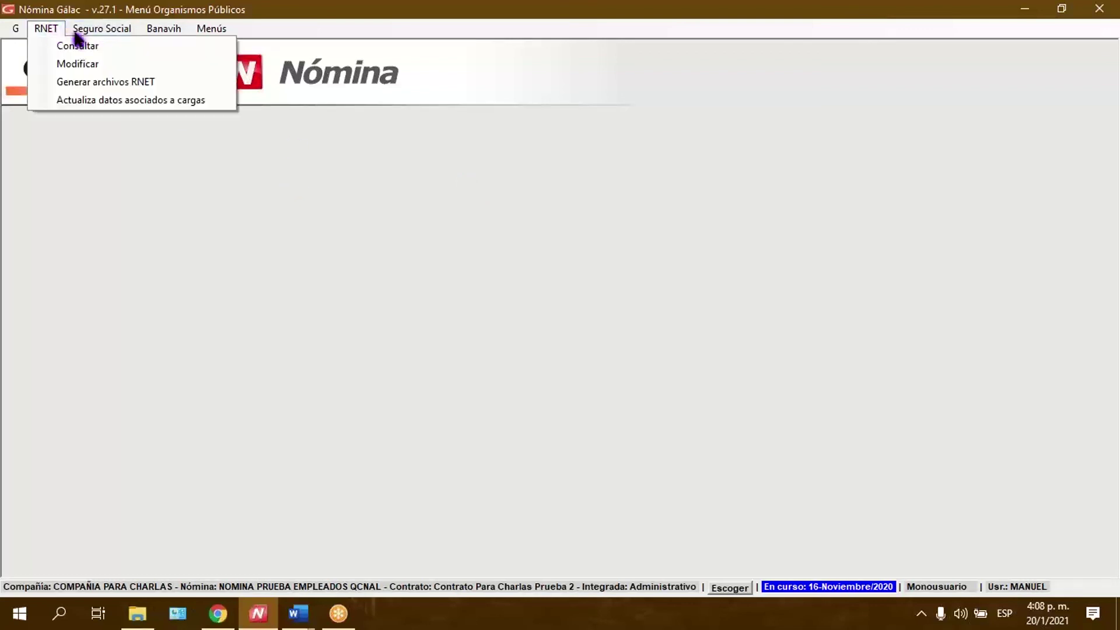
left_click(127, 88)
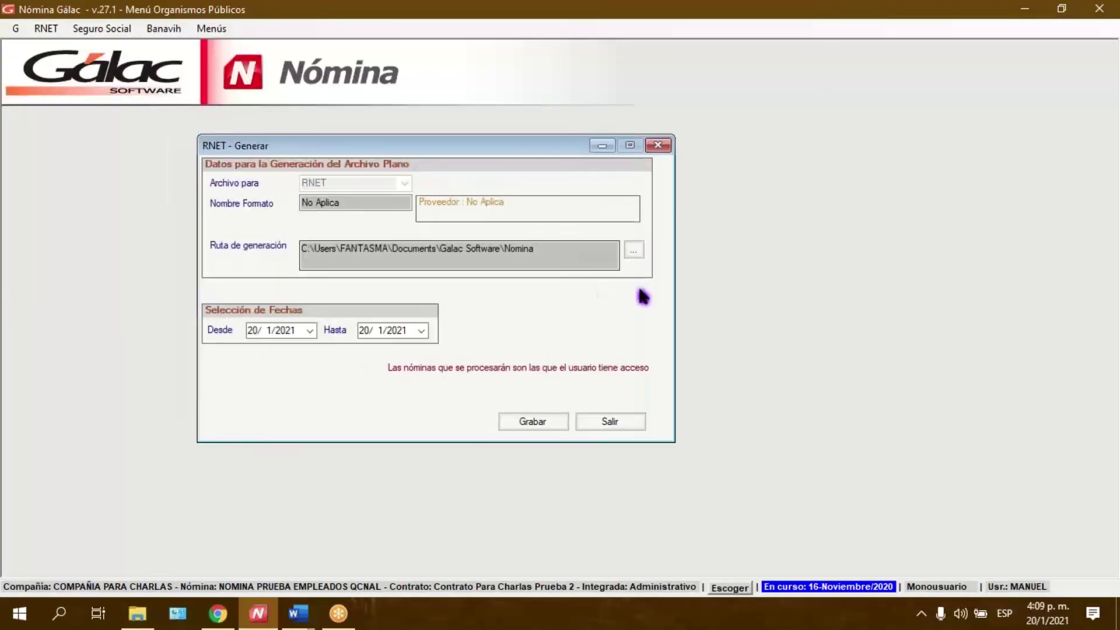
left_click(634, 251)
left_click(486, 244)
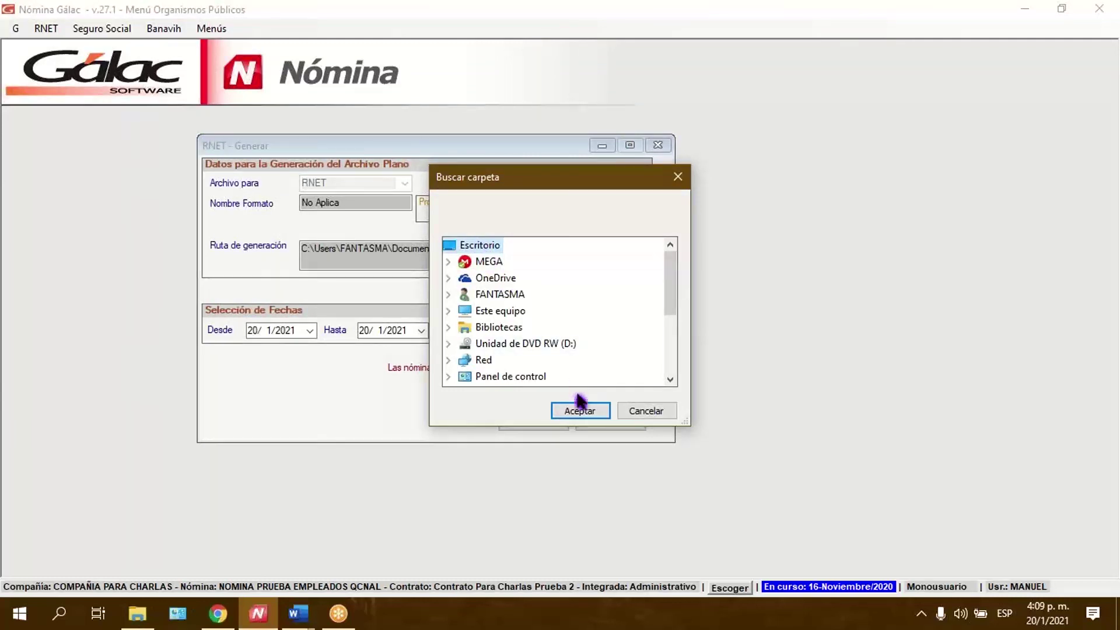
left_click(587, 411)
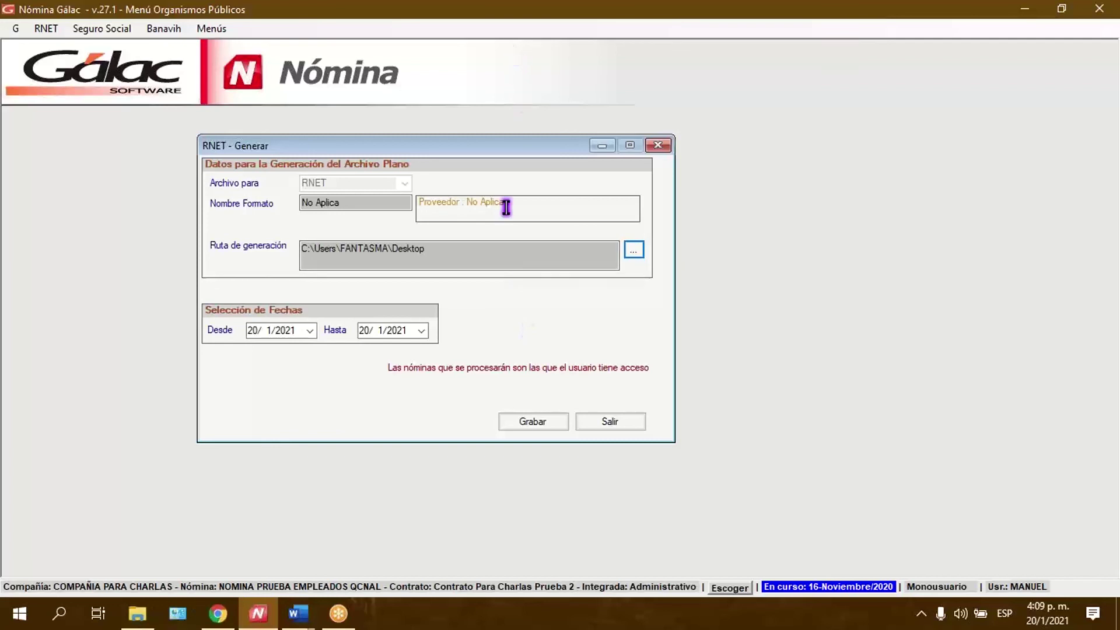
left_click(633, 252)
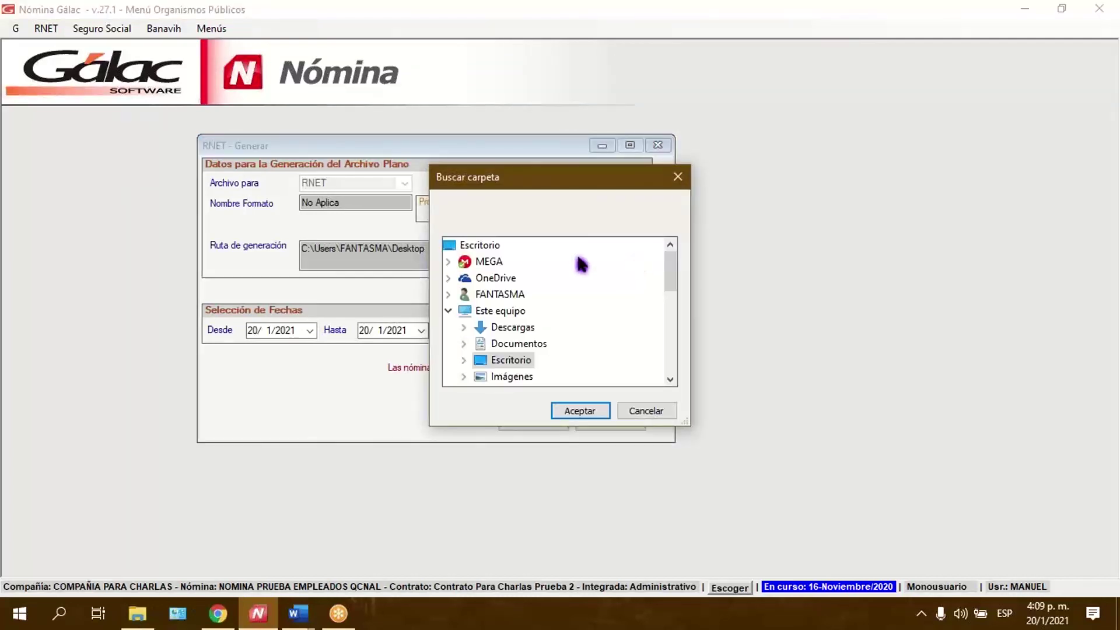
left_click(487, 245)
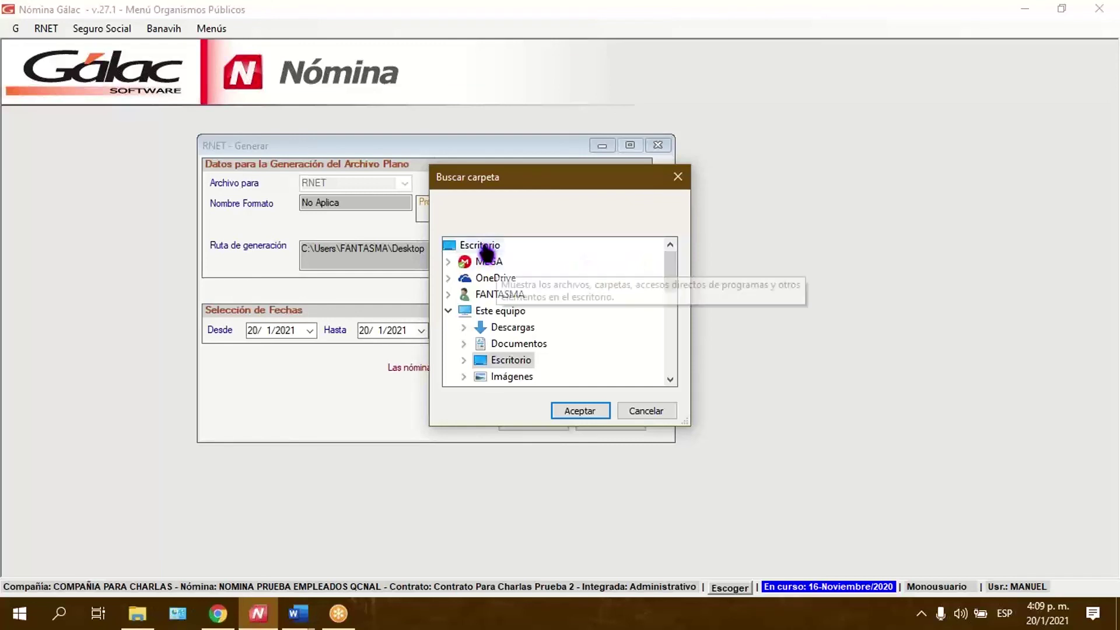
left_click(581, 412)
- Set the RNET generation date range from 1/7/2020 to 30/9/2020
left_click(252, 331)
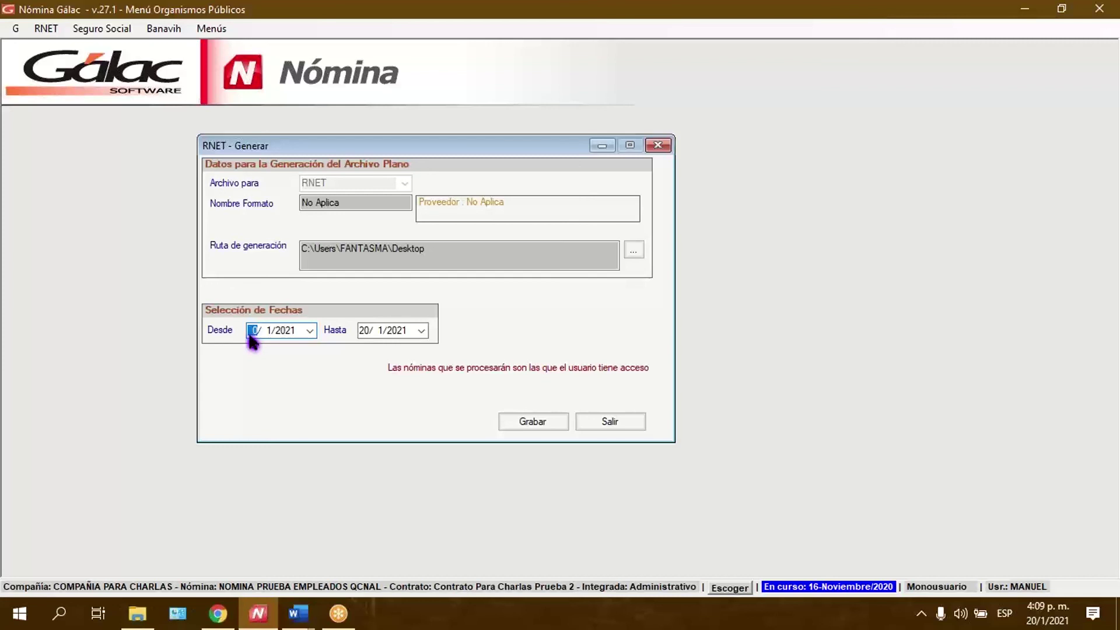
type("1")
left_click(266, 332)
left_click(287, 335)
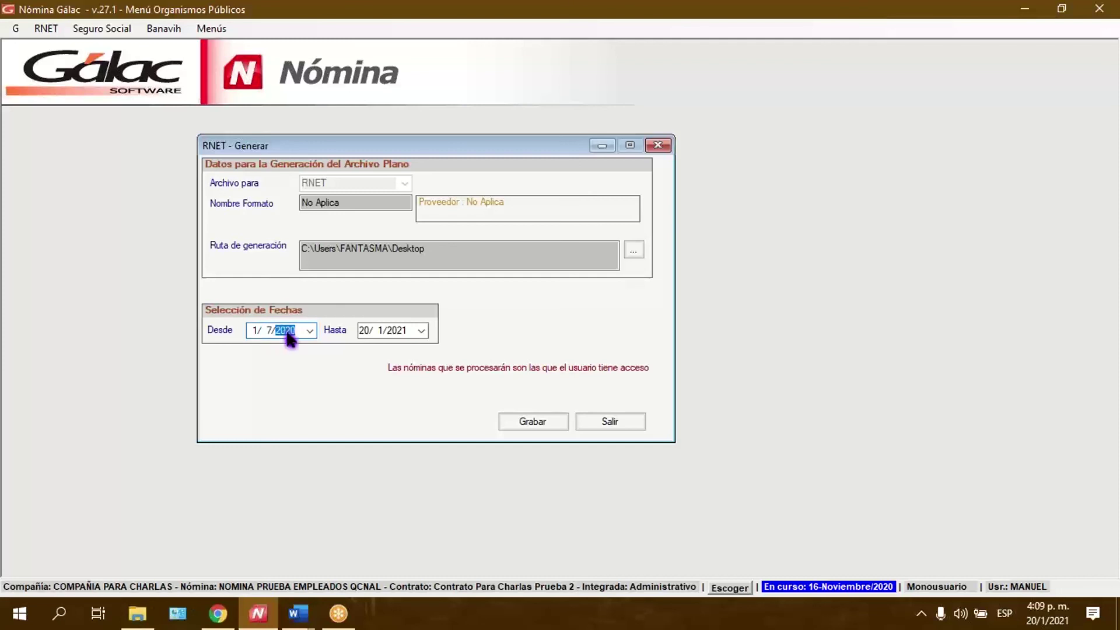
left_click(363, 332)
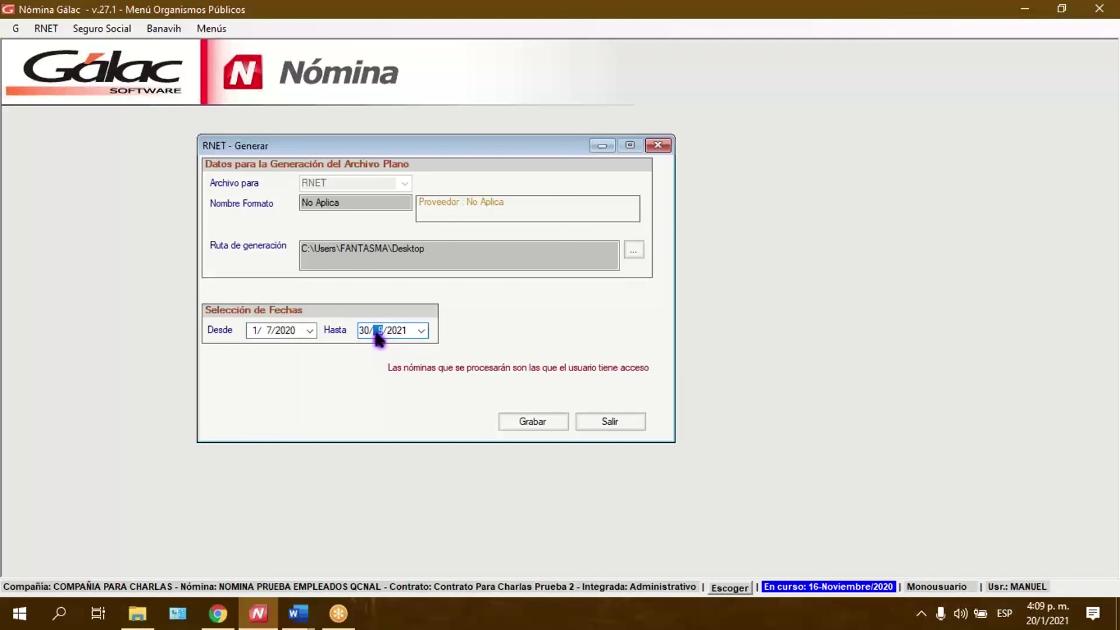
left_click(397, 332)
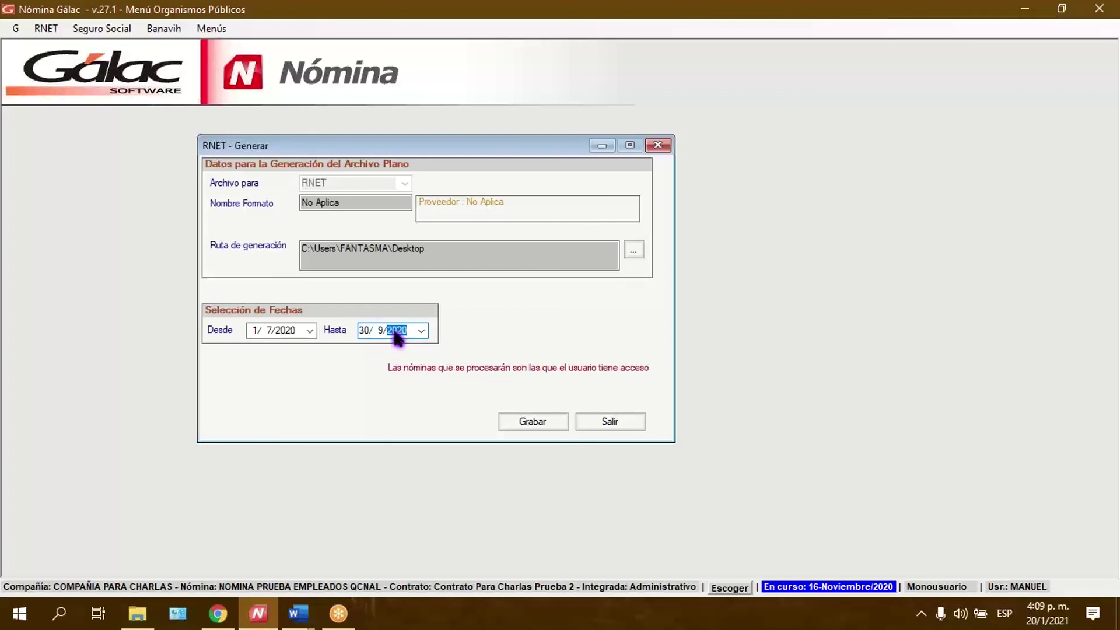
- Generate the RNET flat files and close the generation window
left_click(537, 423)
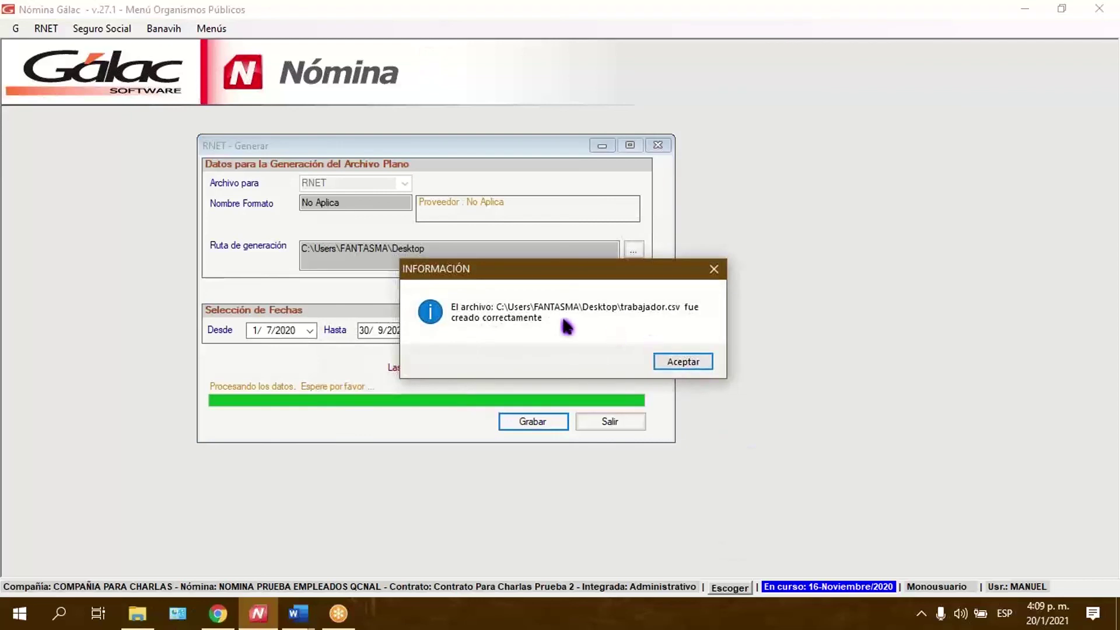
left_click(671, 362)
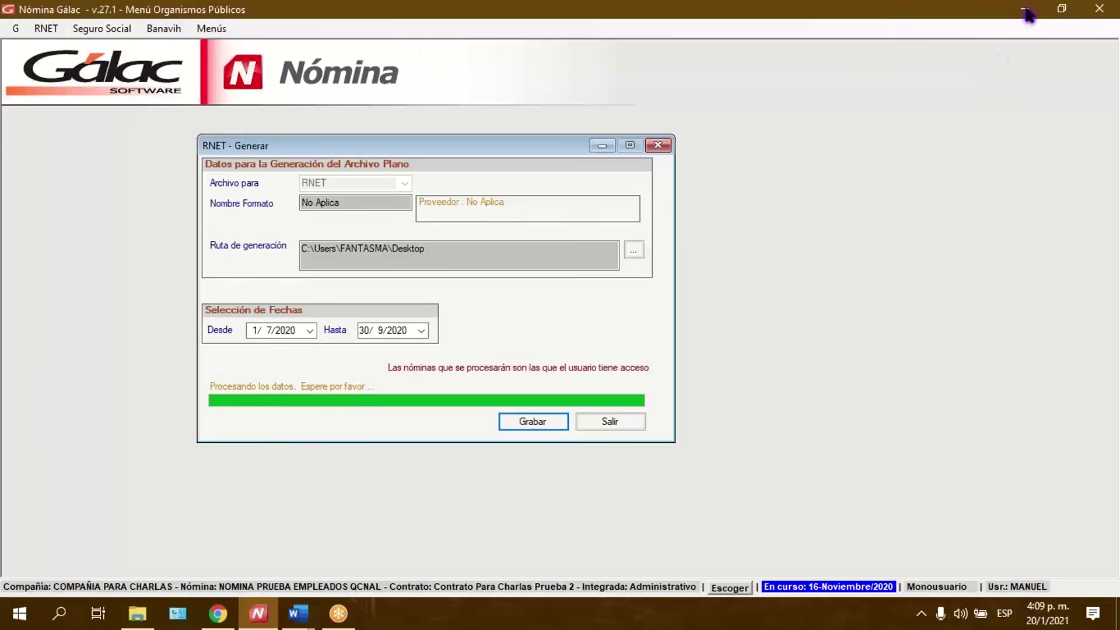
left_click(704, 368)
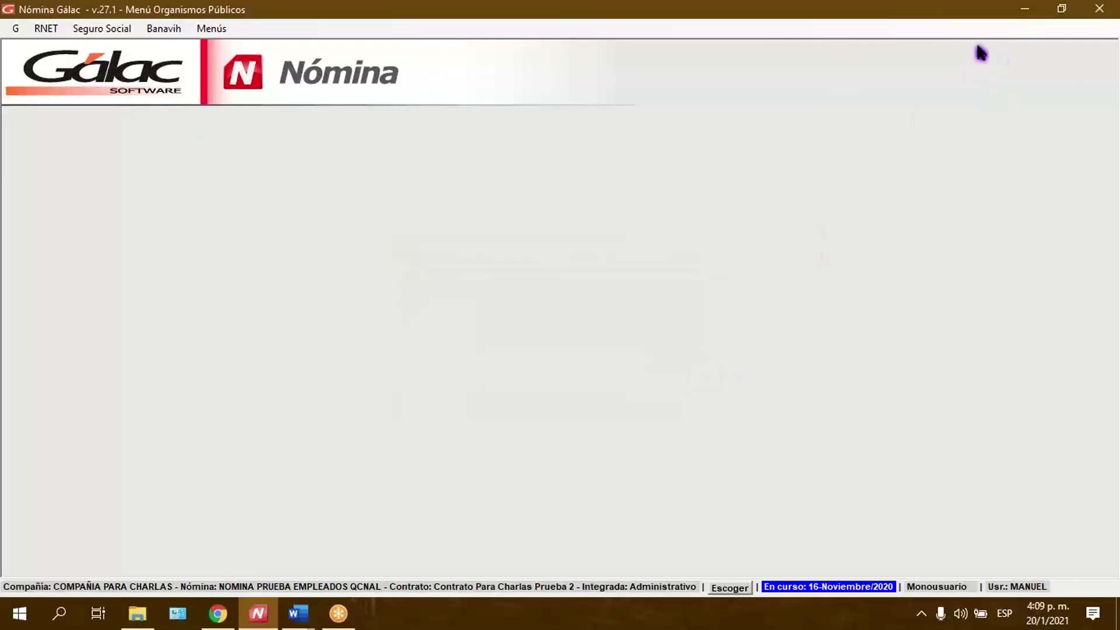
- Go to the desktop, locate the generated nomina and trabajador files, and open trabajador in Excel
left_click(1024, 10)
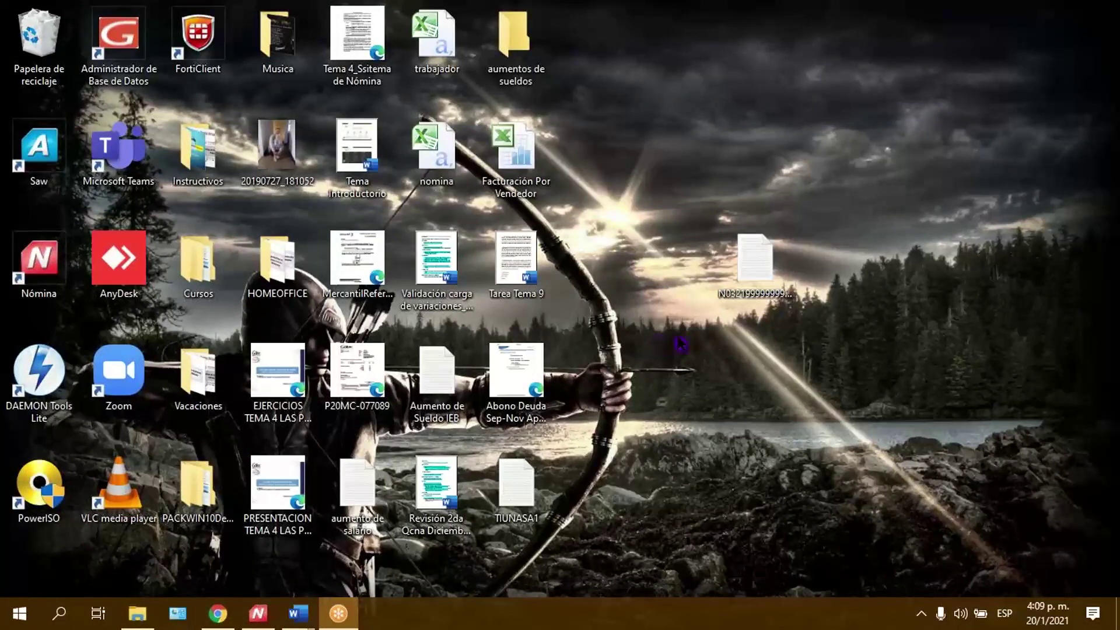
left_click(450, 160)
left_click(449, 58)
left_click(461, 168)
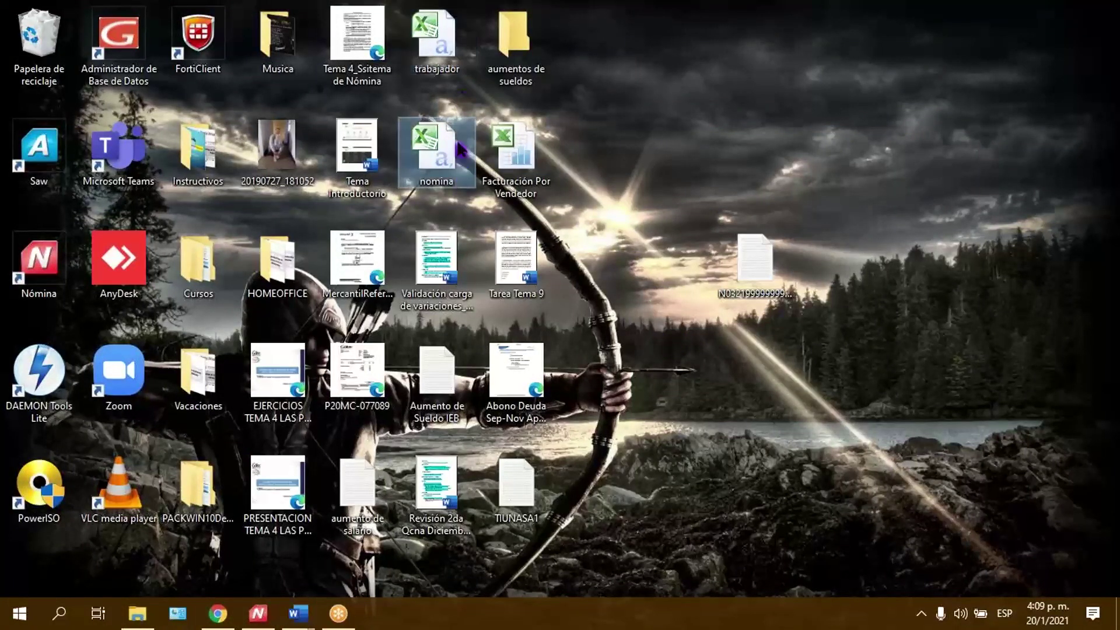
left_click(449, 59)
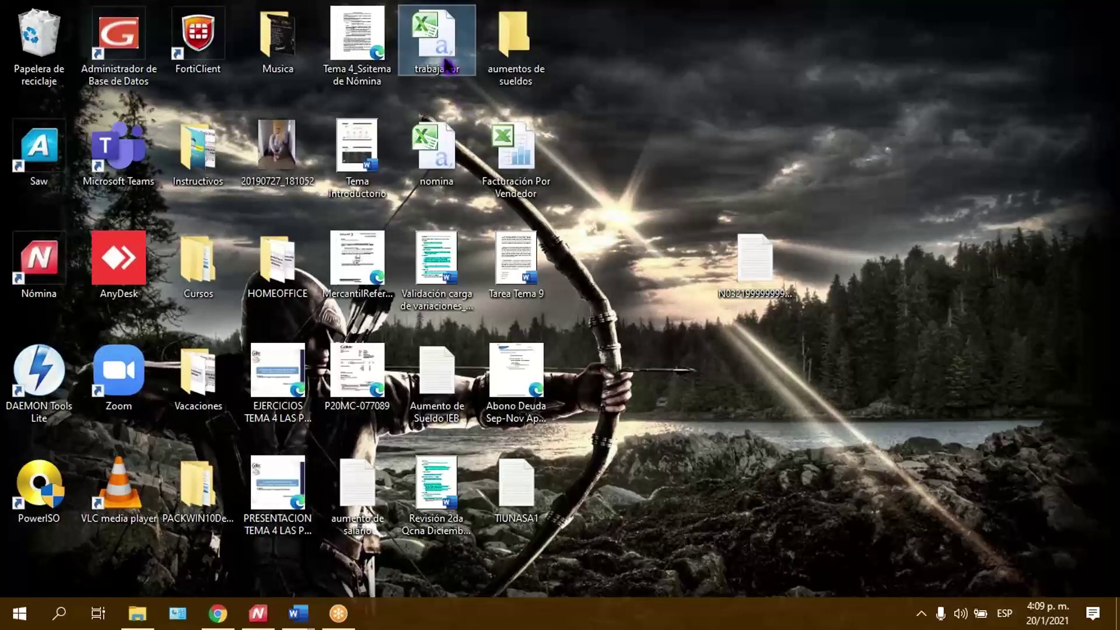
double_click(451, 63)
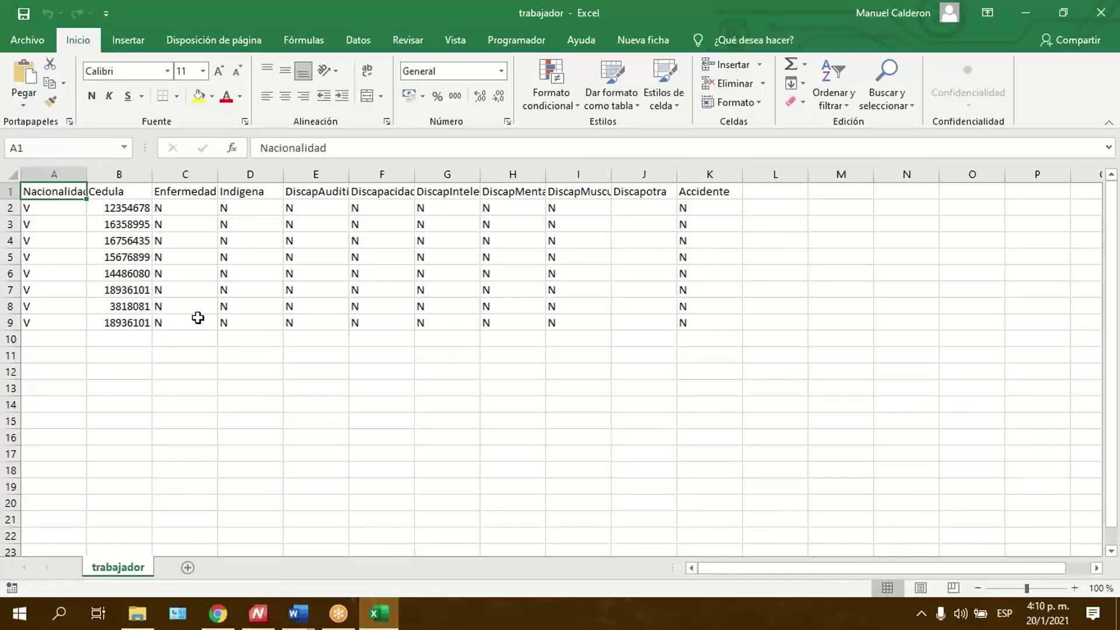
- Examine the workers' rows in the trabajador file, including the Nacionalidad, Cedula and Enfermedad columns
left_click(225, 323)
left_click(294, 227)
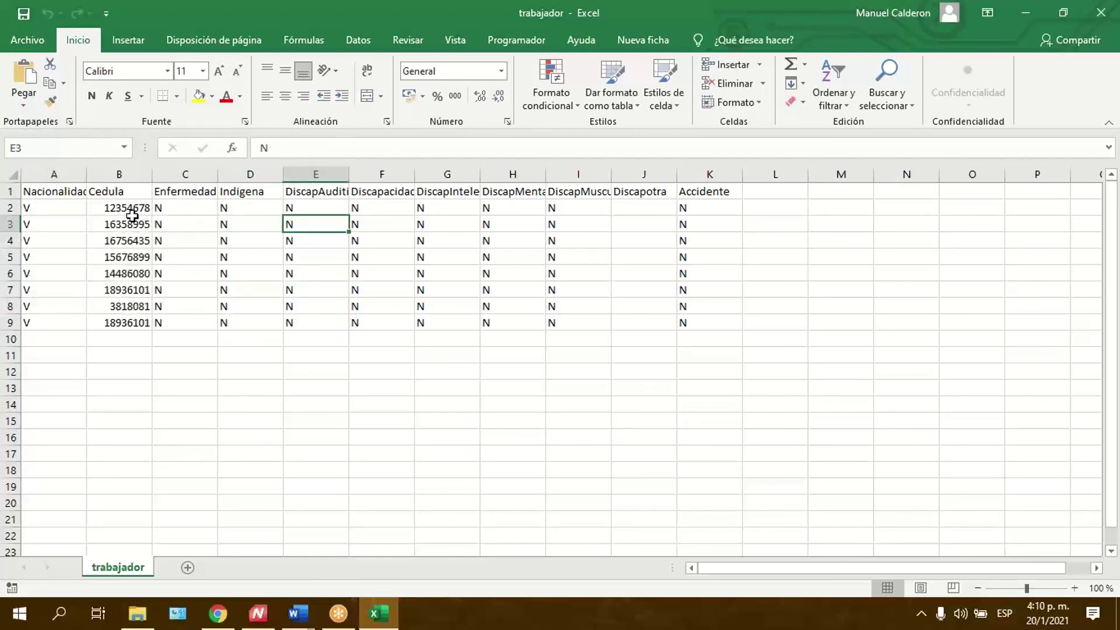
left_click_drag(80, 208, 783, 450)
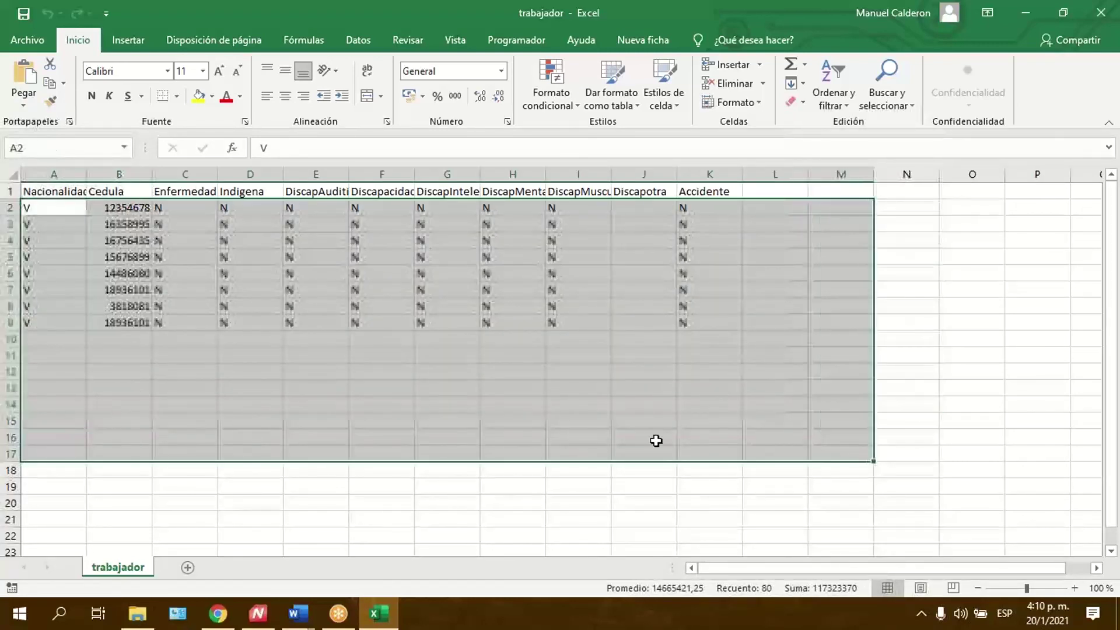
left_click(351, 441)
left_click(41, 209)
key("ctrl+shift+Down")
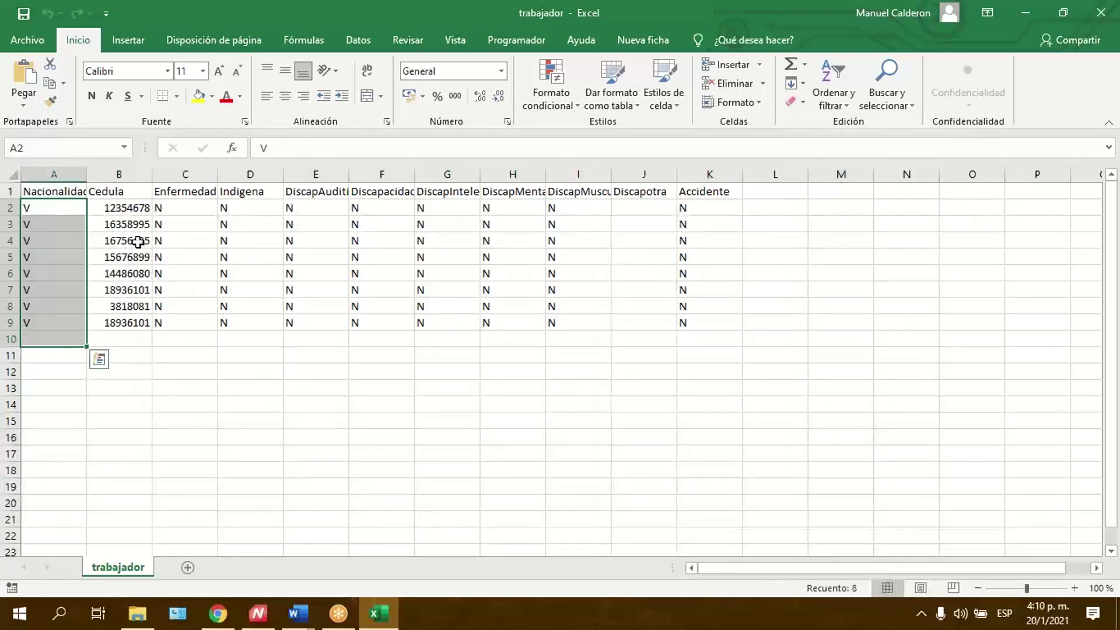
left_click(143, 216)
left_click_drag(143, 217, 142, 327)
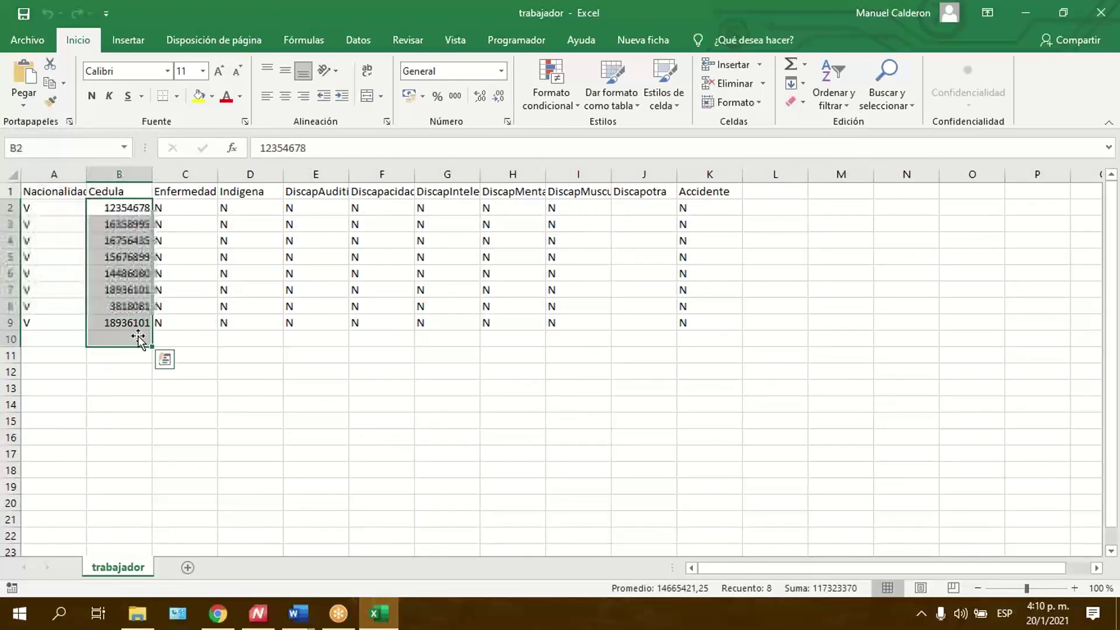
left_click(205, 192)
left_click(211, 211)
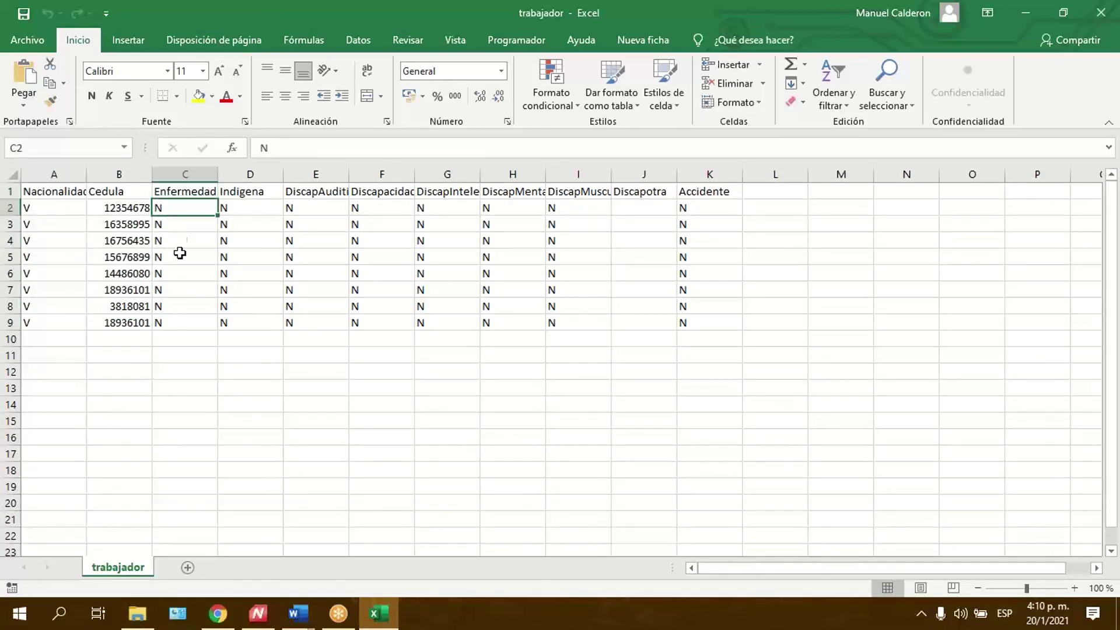
- Review the Indigena and disability columns, checking the Discapotra cells in rows 2 to 9
left_click(257, 194)
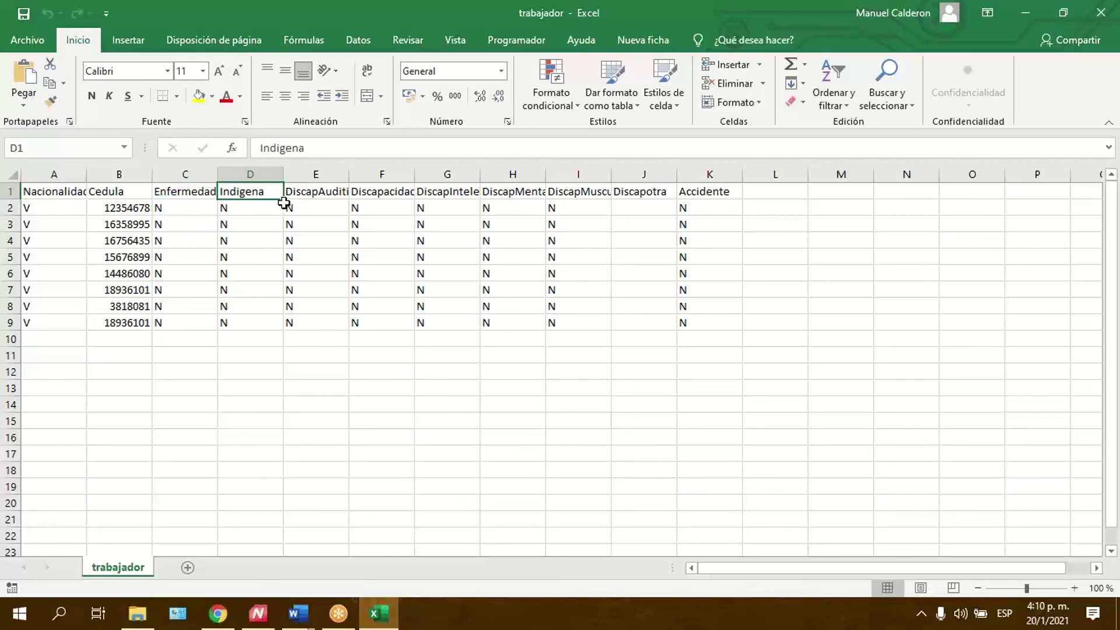
left_click(316, 192)
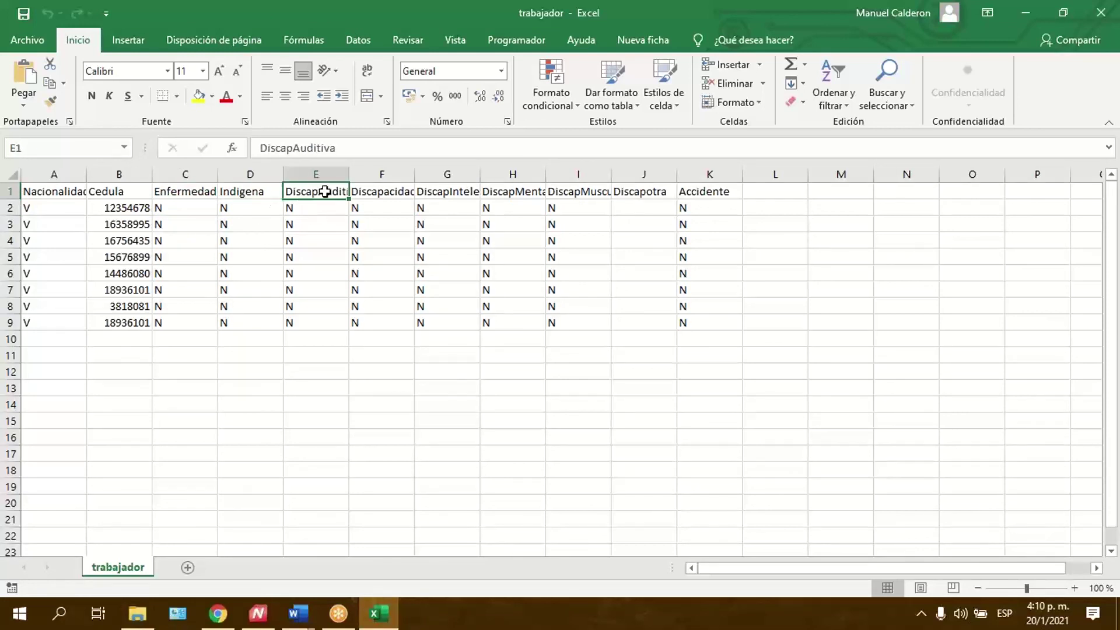
left_click(376, 191)
left_click(448, 192)
left_click(513, 193)
left_click(645, 193)
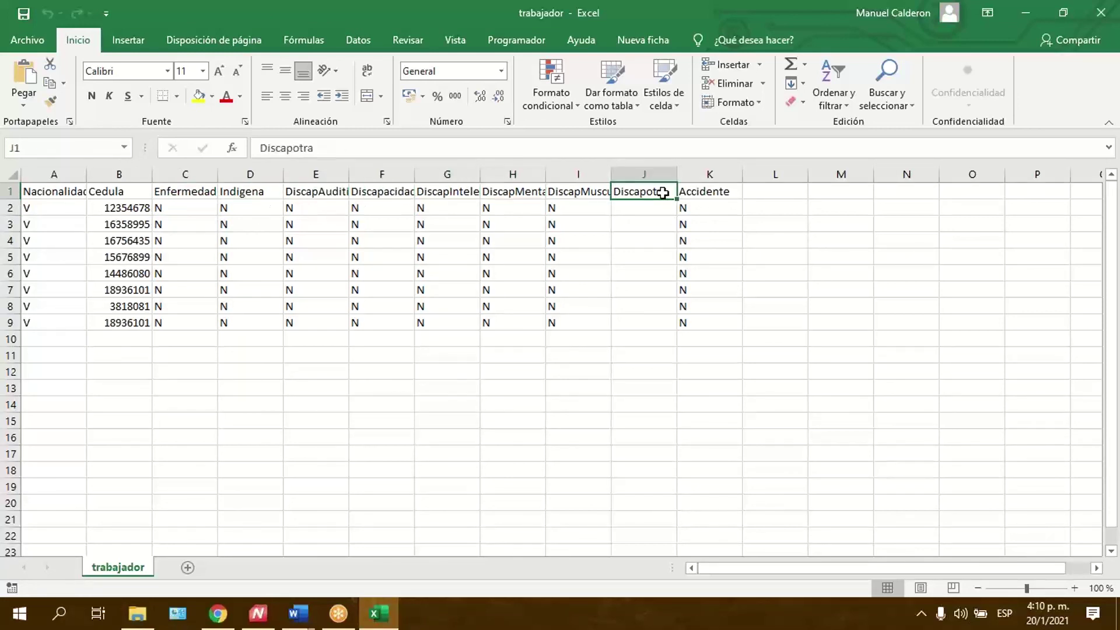
left_click(640, 228)
left_click(640, 210)
key("Down")
key("Down")
key("Down")
key("Down")
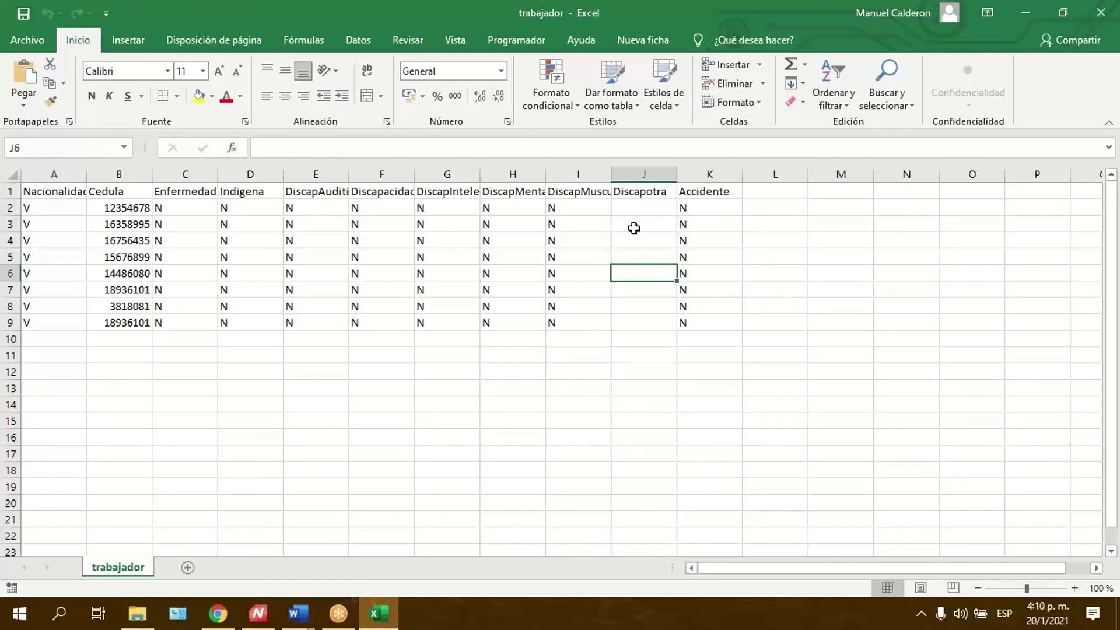
left_click_drag(642, 209, 644, 326)
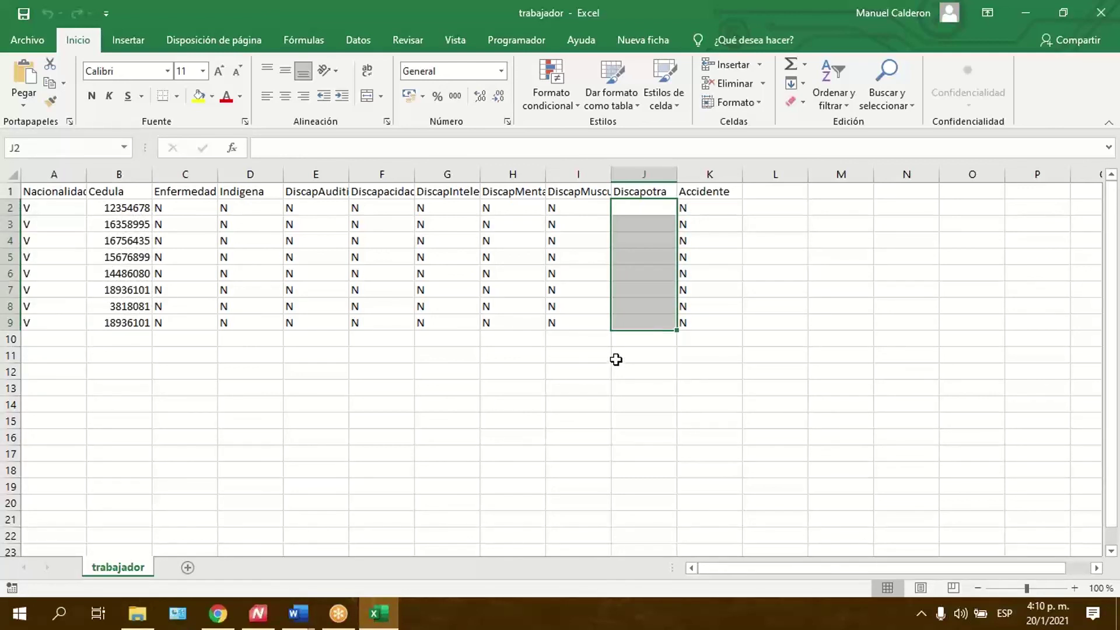
left_click(269, 612)
left_click(46, 28)
left_click(97, 66)
key("Return")
left_click(310, 415)
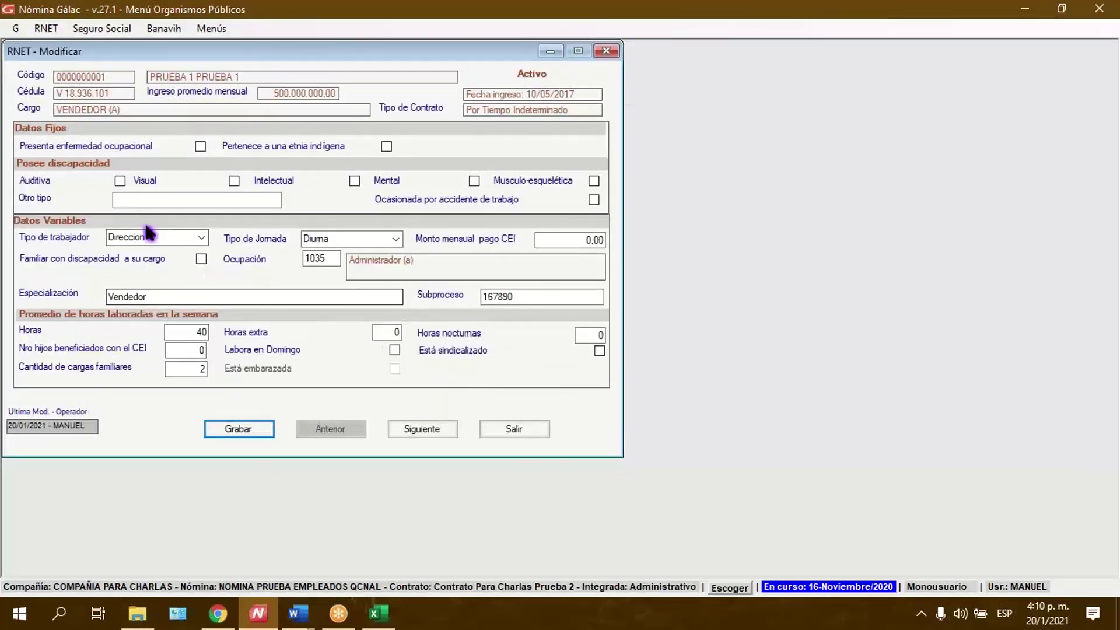
- Set the worker's Otro tipo disability field to N and save the record
left_click(149, 202)
key("Tab")
left_click(149, 202)
type("N")
left_click(239, 428)
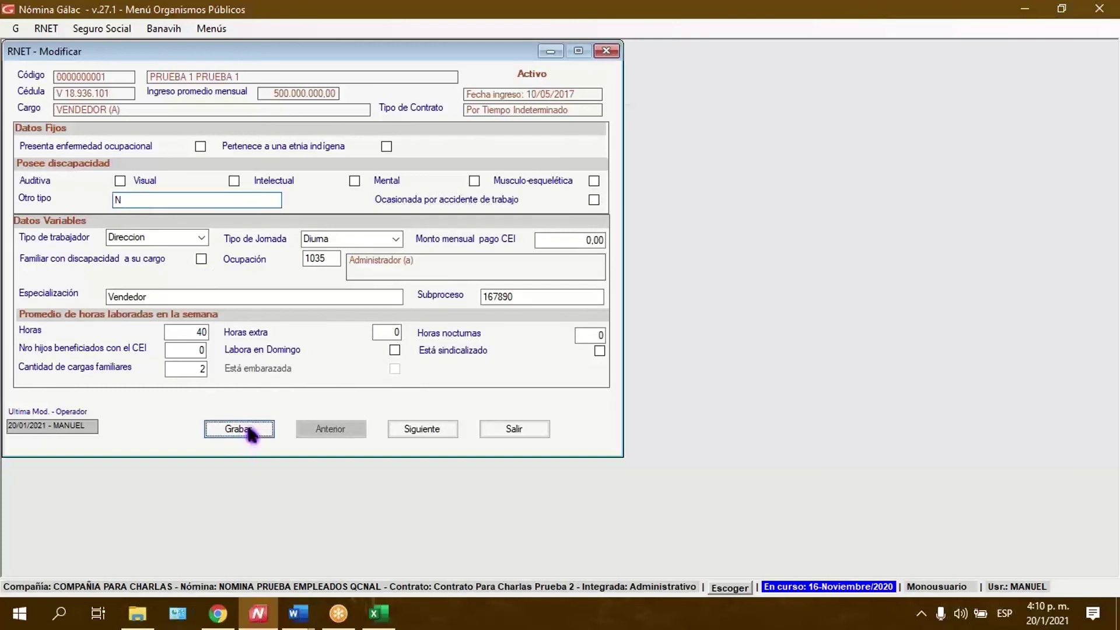
- Switch to the trabajador file in Excel and recheck the Discapotra cells from row 2 to row 9
left_click(379, 613)
left_click(642, 207)
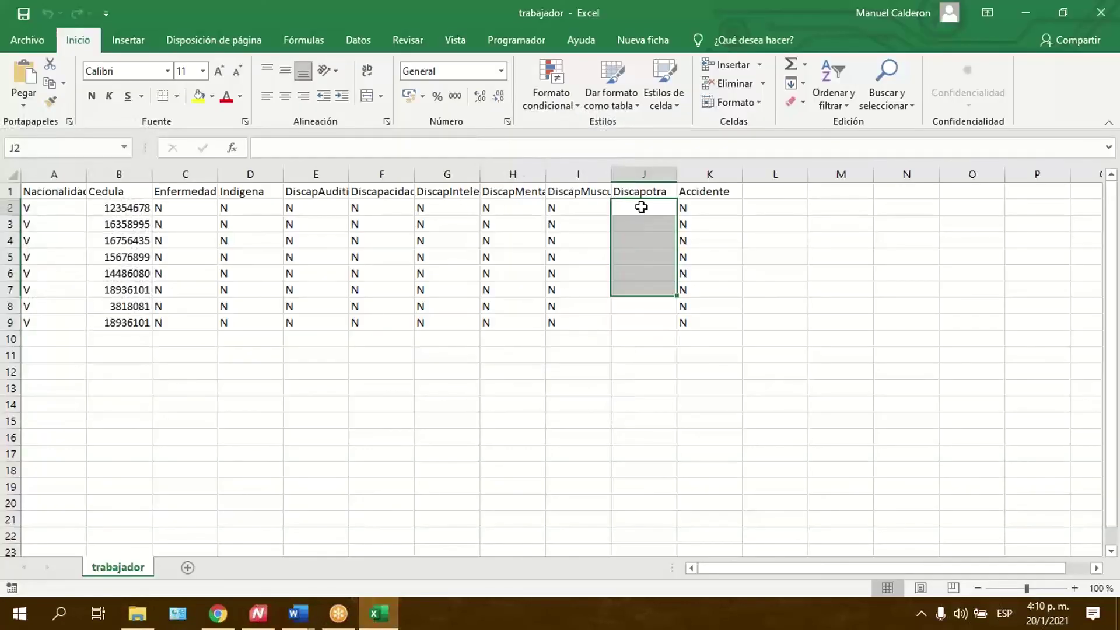
left_click(644, 224)
left_click(644, 241)
left_click(650, 309)
left_click_drag(645, 204, 642, 327)
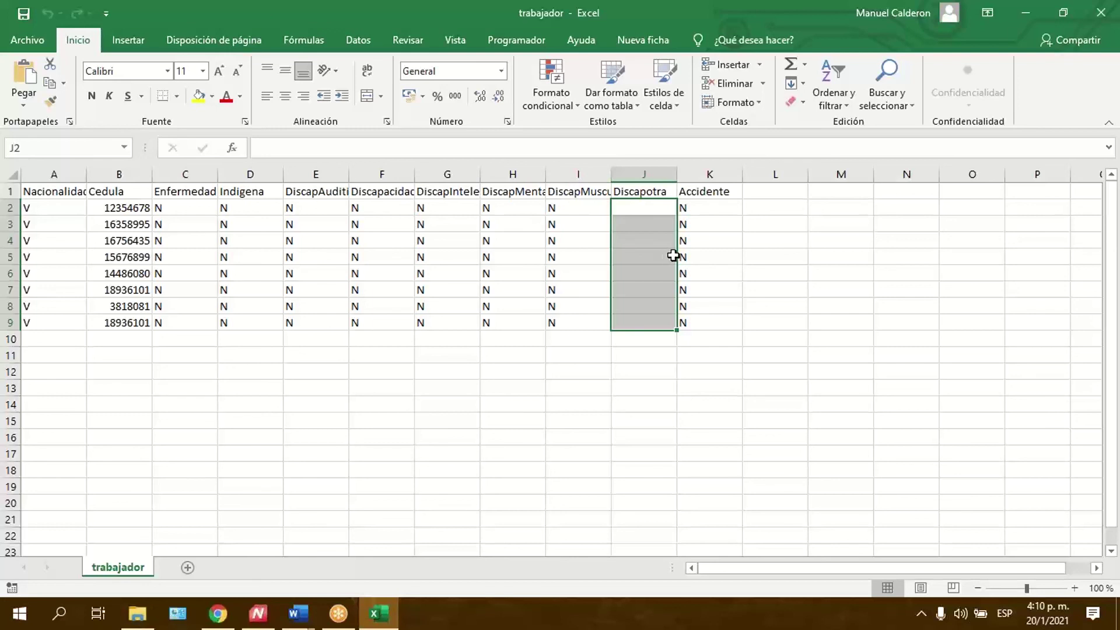
- Review the N entries in the trabajador file's Enfermedad and disability columns across the worker rows
left_click(533, 305)
left_click_drag(639, 283, 45, 188)
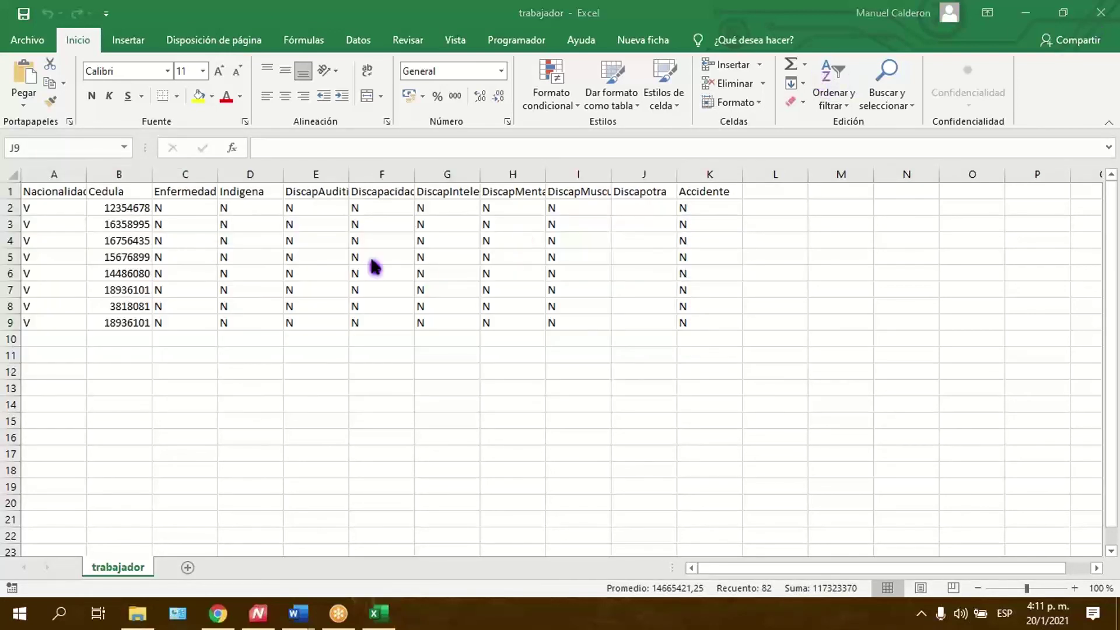
left_click(193, 209)
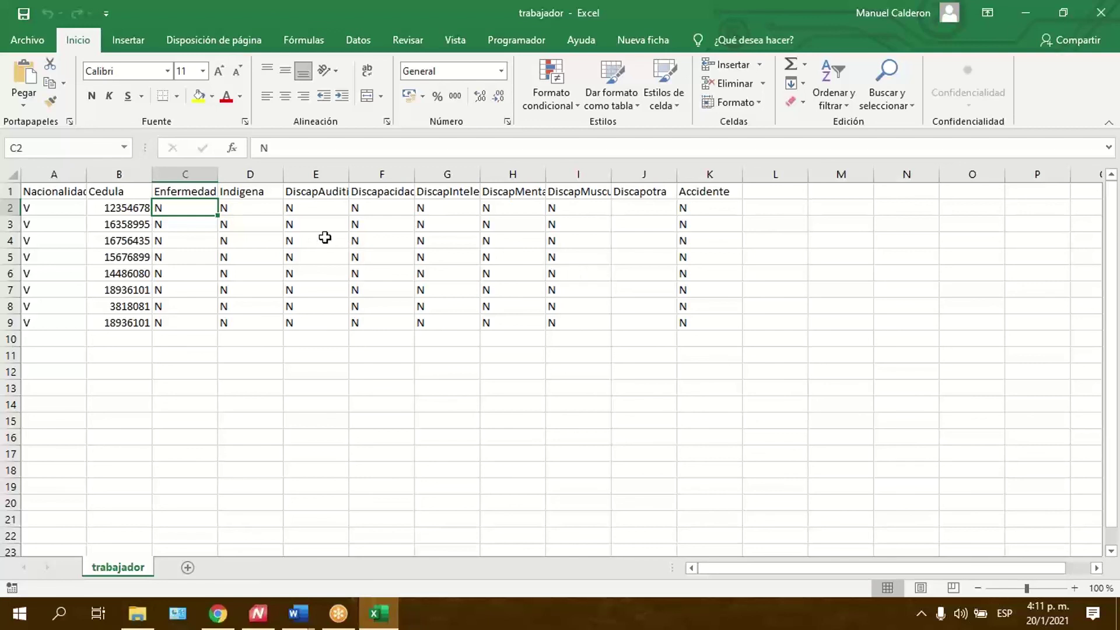
left_click(204, 237)
left_click_drag(363, 213, 375, 240)
left_click(343, 322)
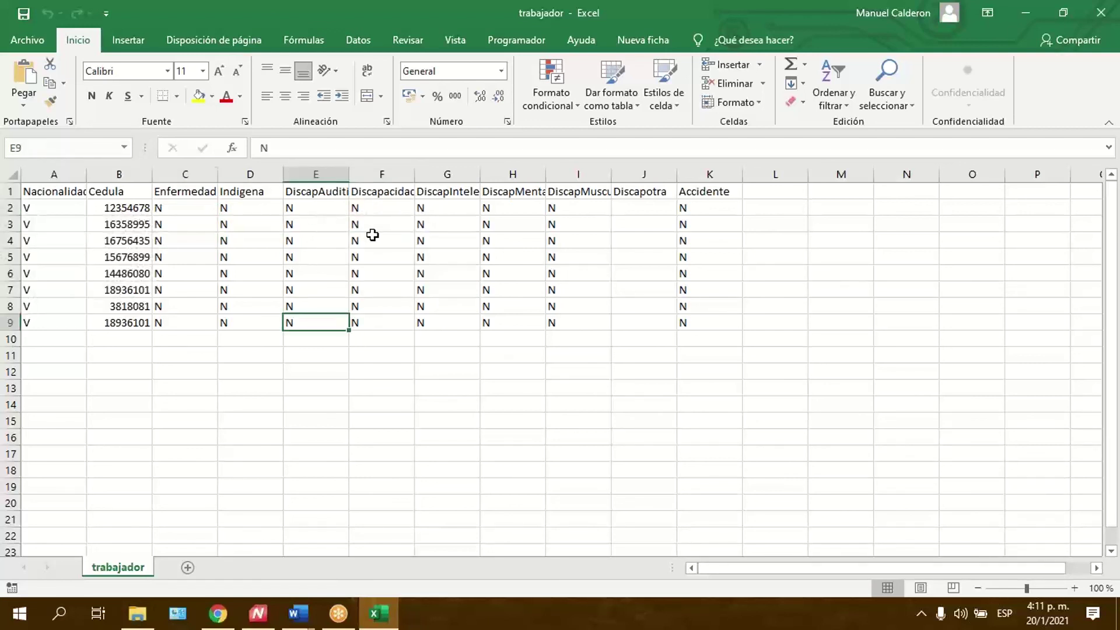
left_click(370, 240)
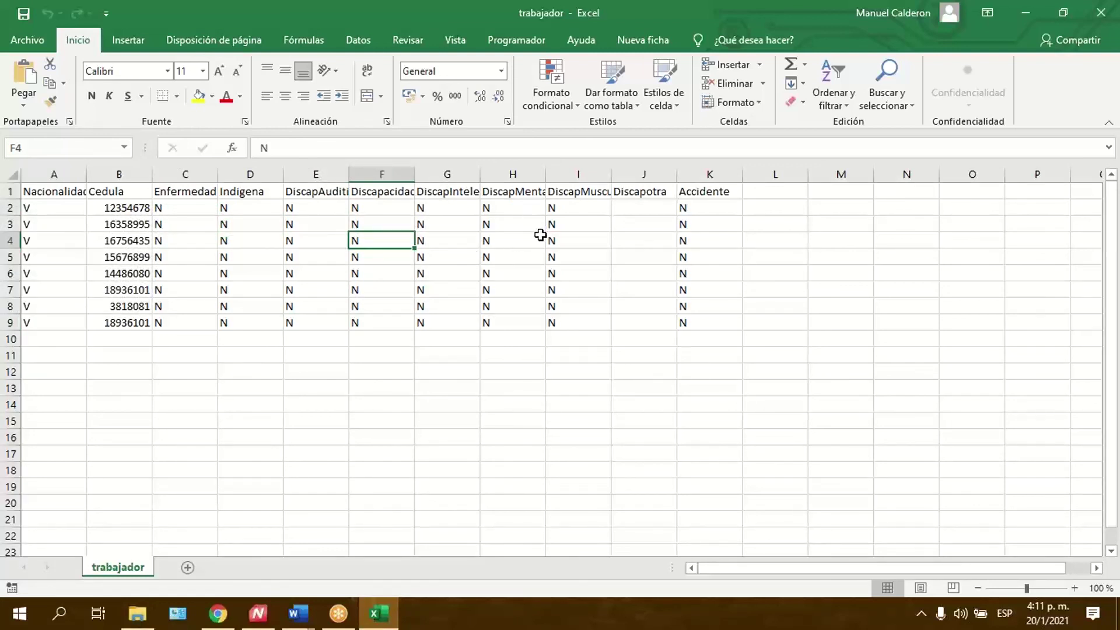
- Close the trabajador file, set Nómina Gálac aside and open the nomina file from the desktop
left_click(1026, 13)
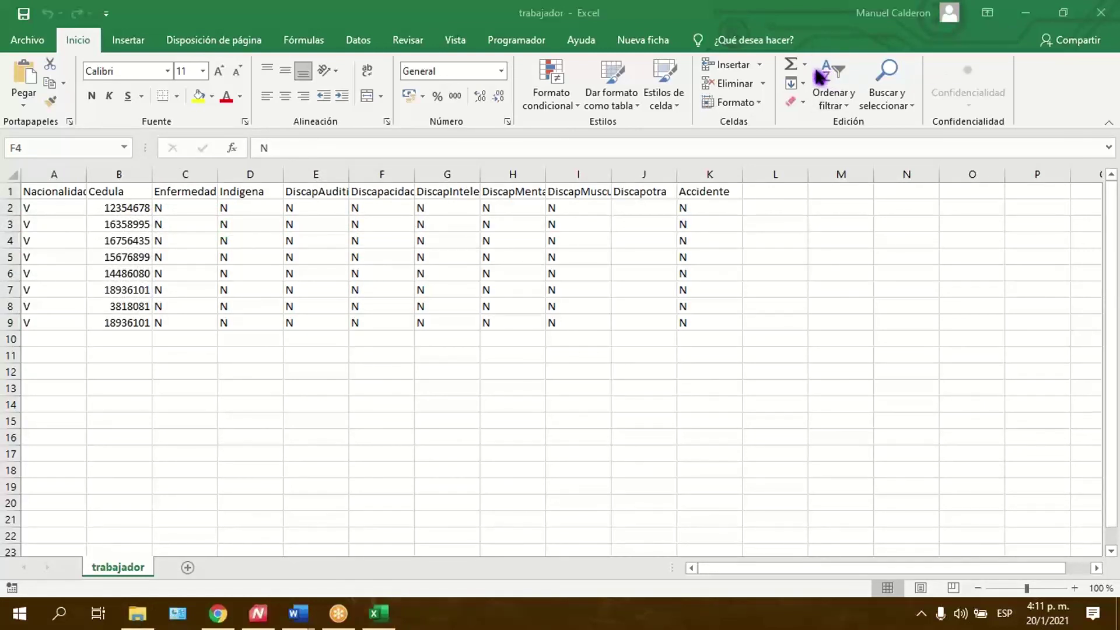
left_click(1102, 13)
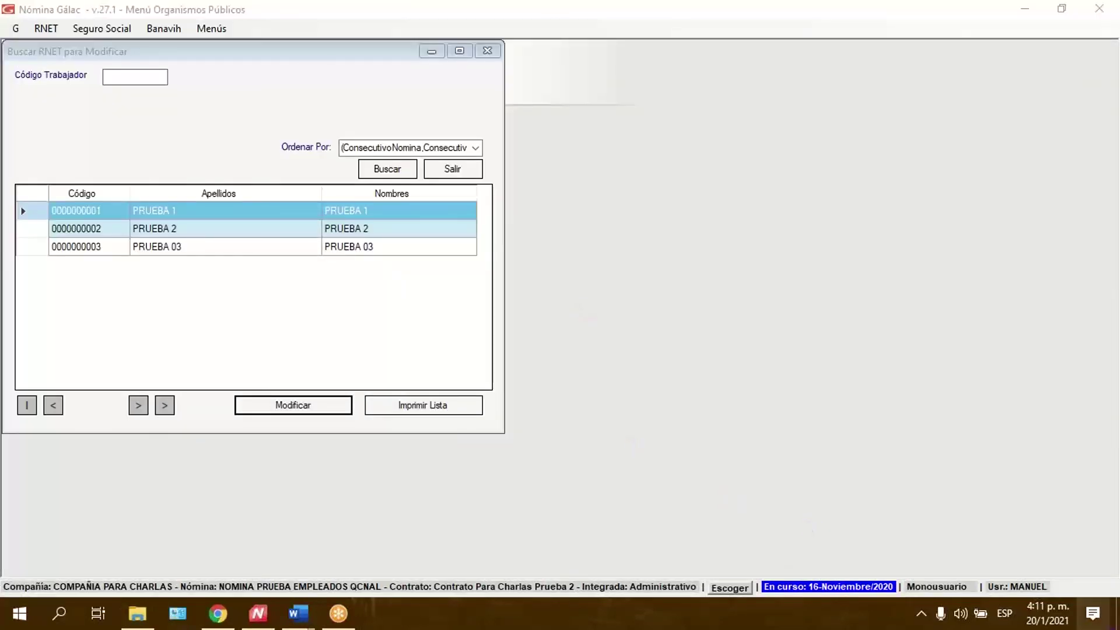
left_click(1026, 9)
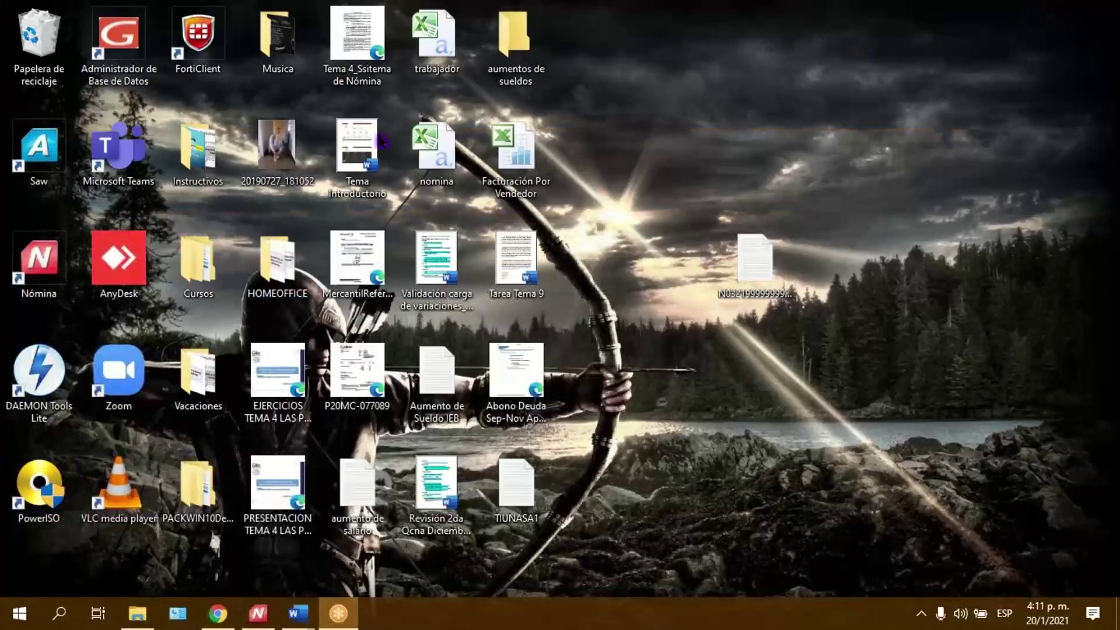
double_click(440, 160)
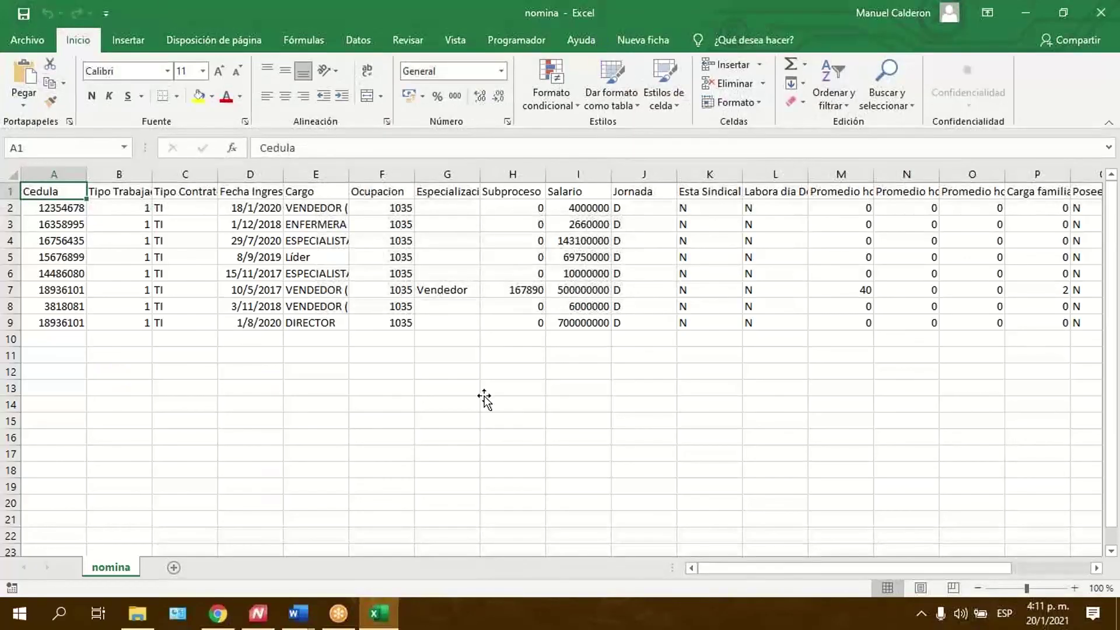
- Look over the whole nomina table, from the Cedula column through the Promedio columns, for all workers
left_click(489, 395)
left_click_drag(68, 206, 869, 327)
left_click(842, 290)
left_click(839, 207)
left_click_drag(864, 568, 733, 569)
left_click(400, 444)
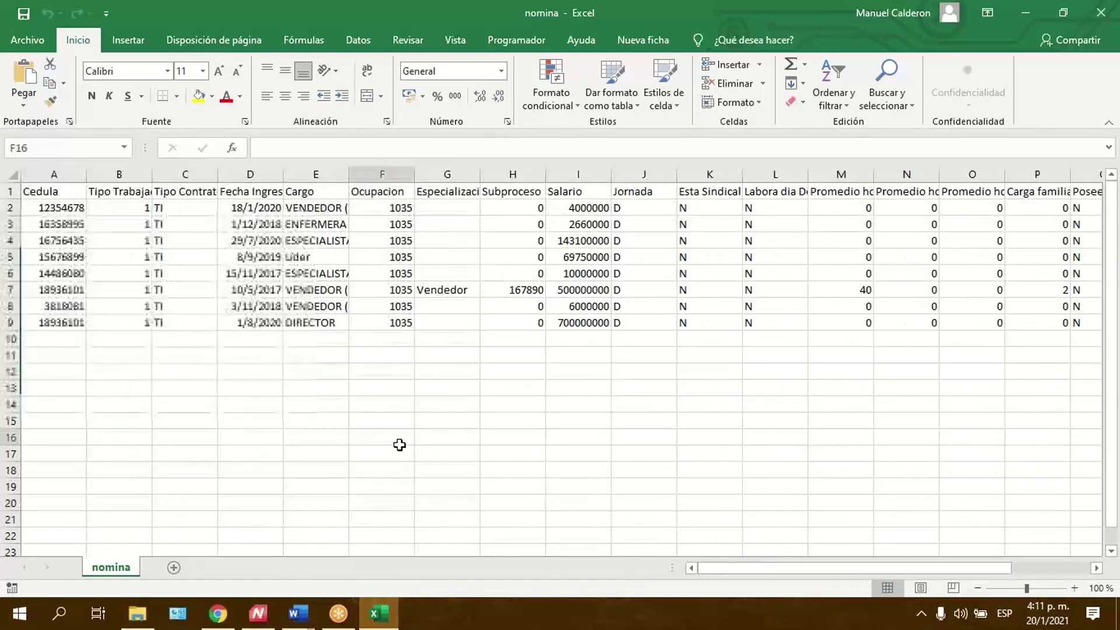
- Review rows 2 to 9 of the Cedula, worker type, contract type, Fecha Ingreso, Cargo and Ocupacion columns
left_click(52, 203)
left_click_drag(51, 203, 50, 331)
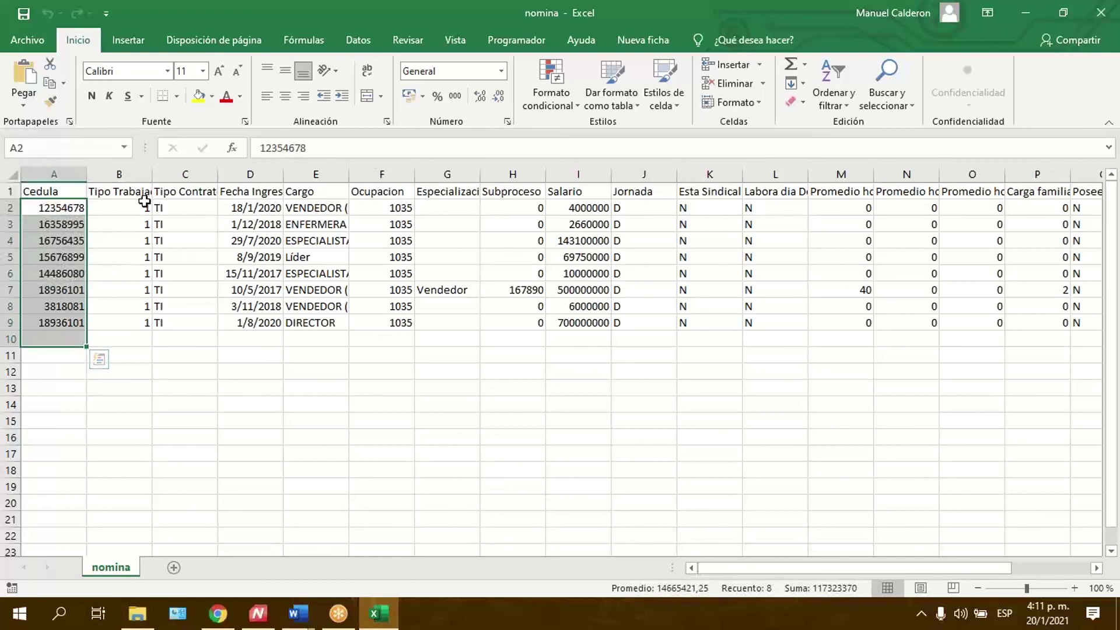
left_click_drag(145, 203, 125, 326)
left_click(202, 207)
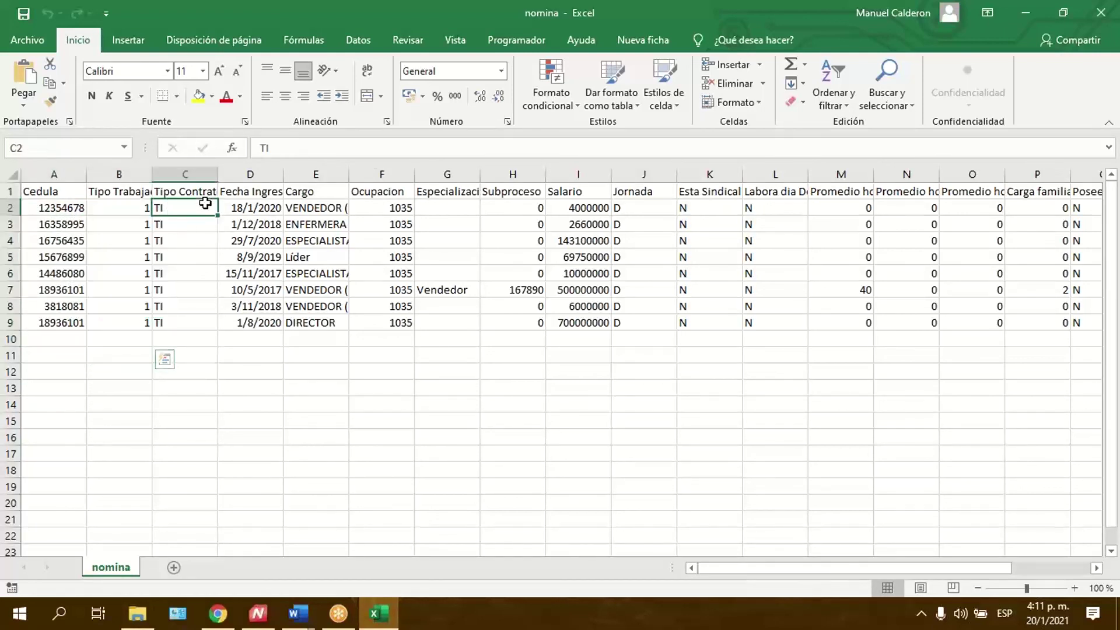
left_click_drag(56, 204, 185, 334)
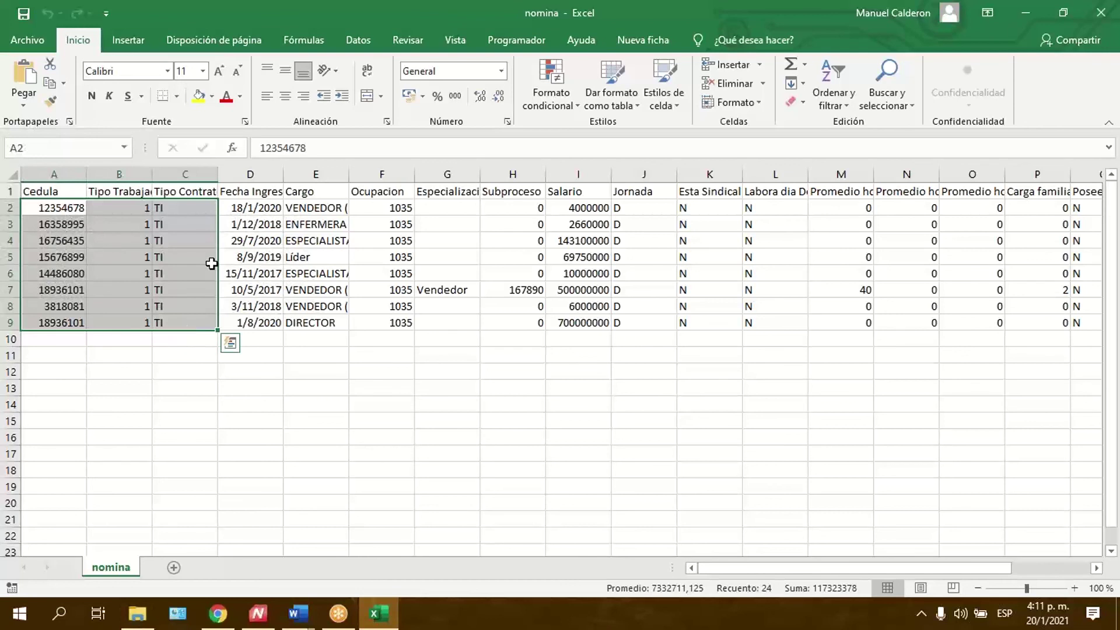
left_click_drag(245, 193, 244, 340)
left_click_drag(311, 208, 321, 325)
left_click_drag(382, 207, 395, 320)
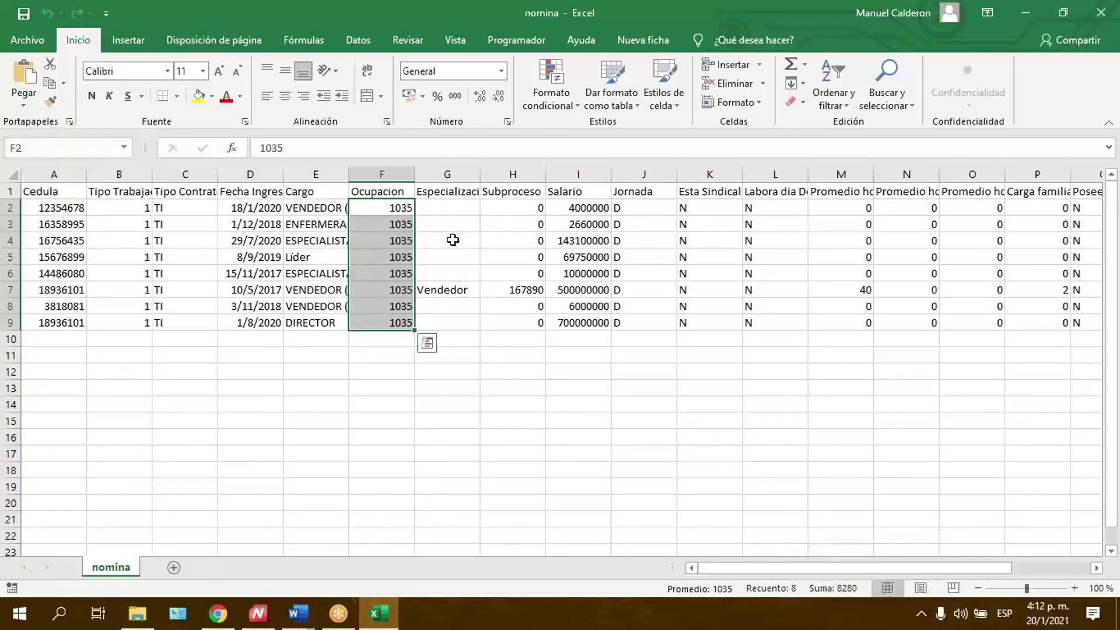
- Examine the Especializacion and Subproceso columns, comparing the Vendedor entry in row 7 with that worker's other data
left_click_drag(450, 193, 457, 292)
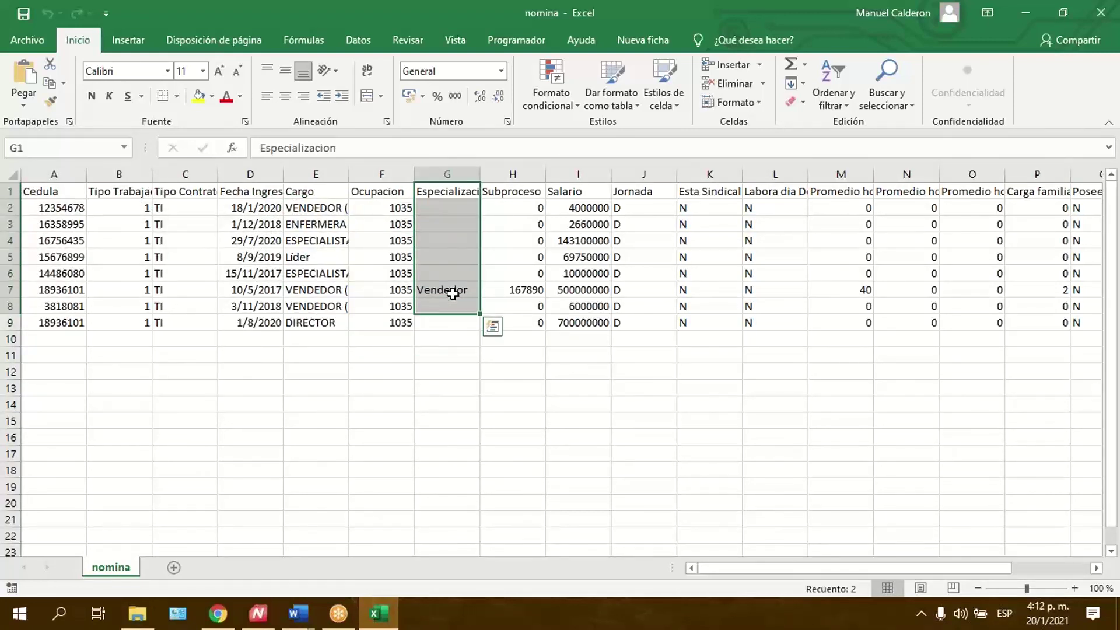
left_click(456, 291)
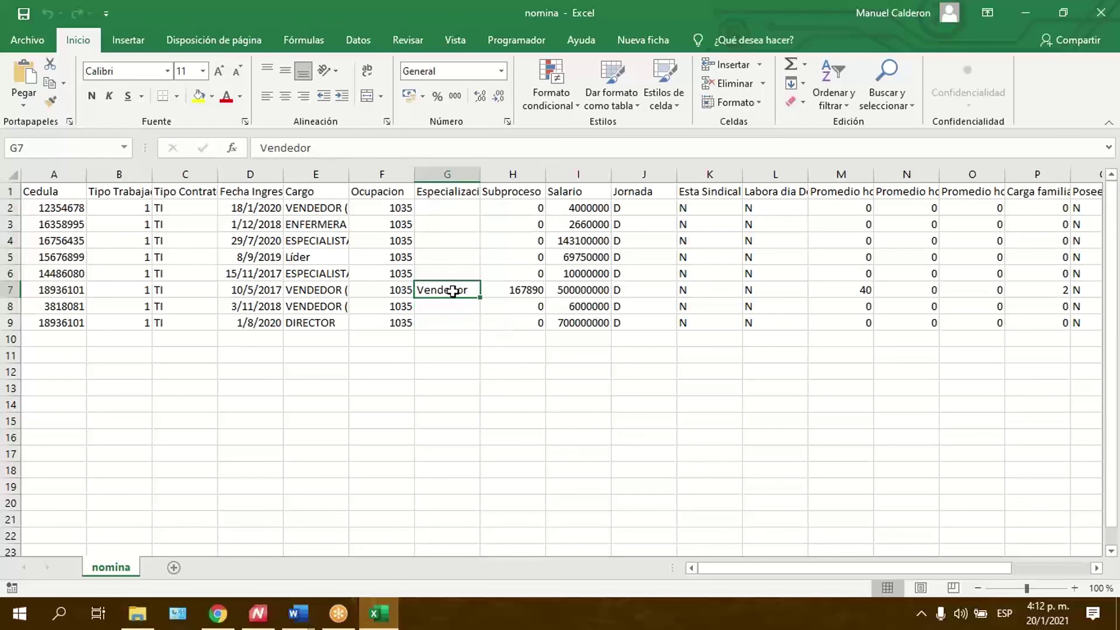
left_click(327, 289)
left_click(454, 291)
left_click_drag(445, 205, 455, 294)
left_click_drag(448, 210, 450, 324)
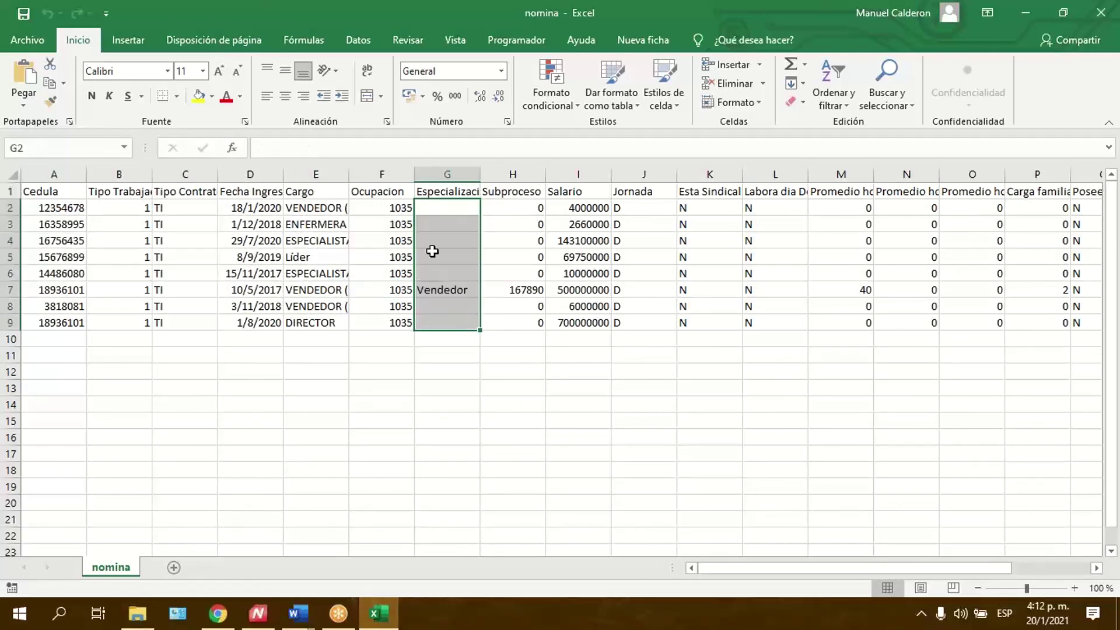
left_click_drag(79, 208, 78, 322)
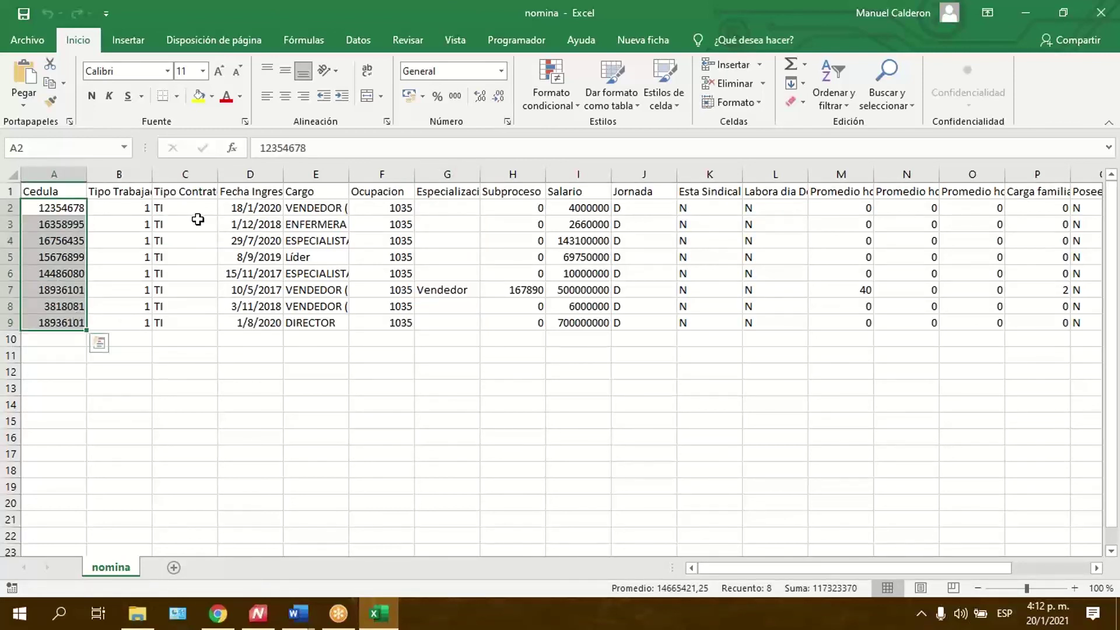
left_click_drag(198, 208, 244, 324)
left_click_drag(64, 207, 64, 324)
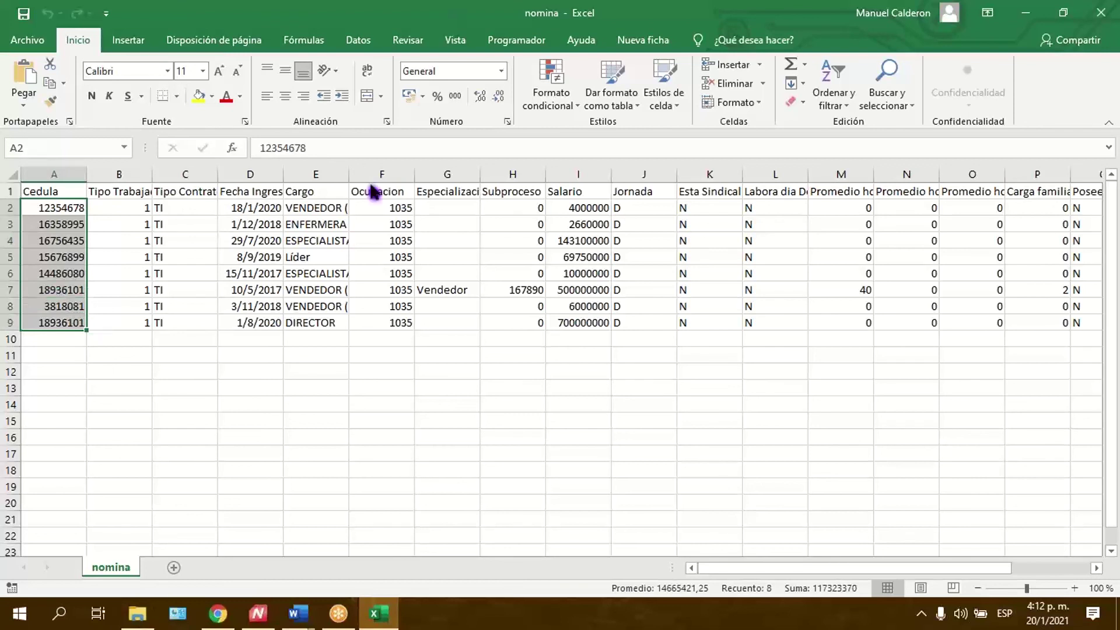
left_click(467, 286)
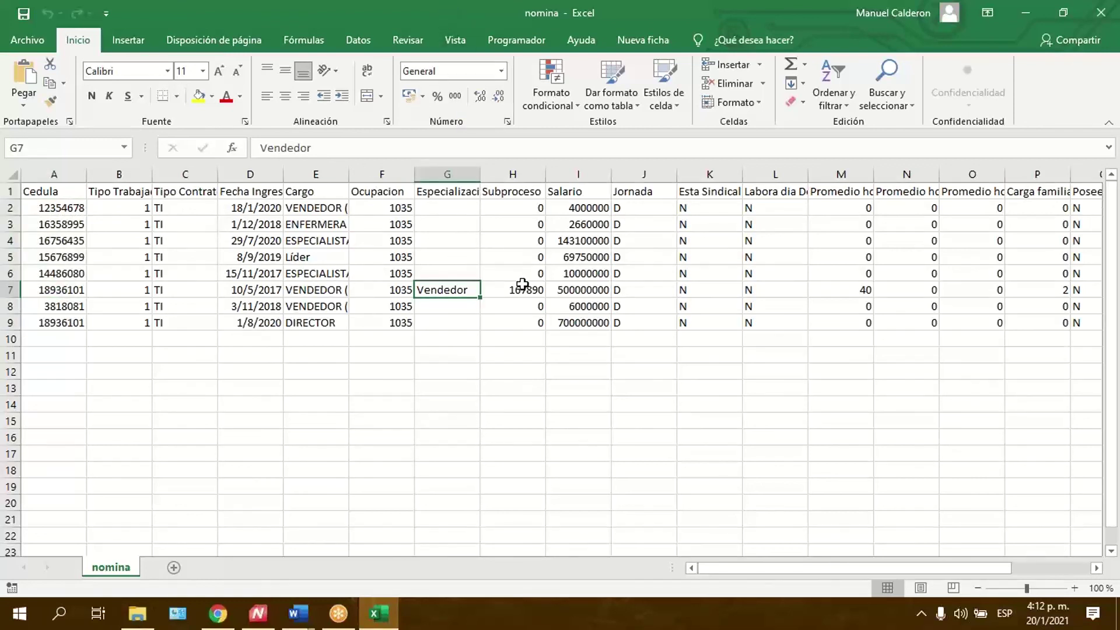
left_click(522, 284)
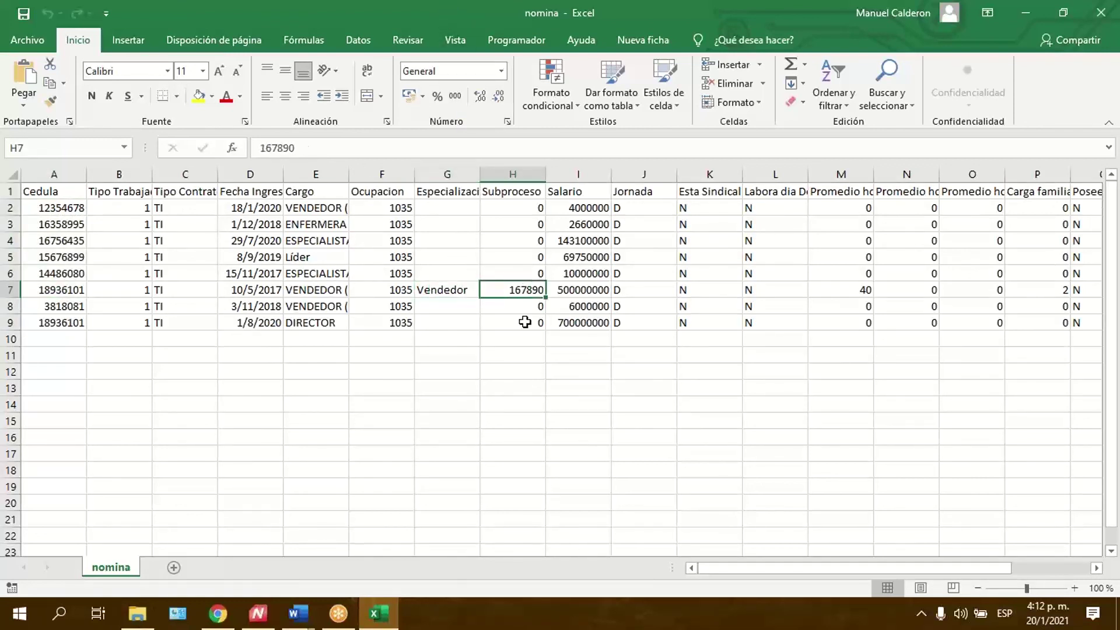
left_click_drag(508, 287, 44, 289)
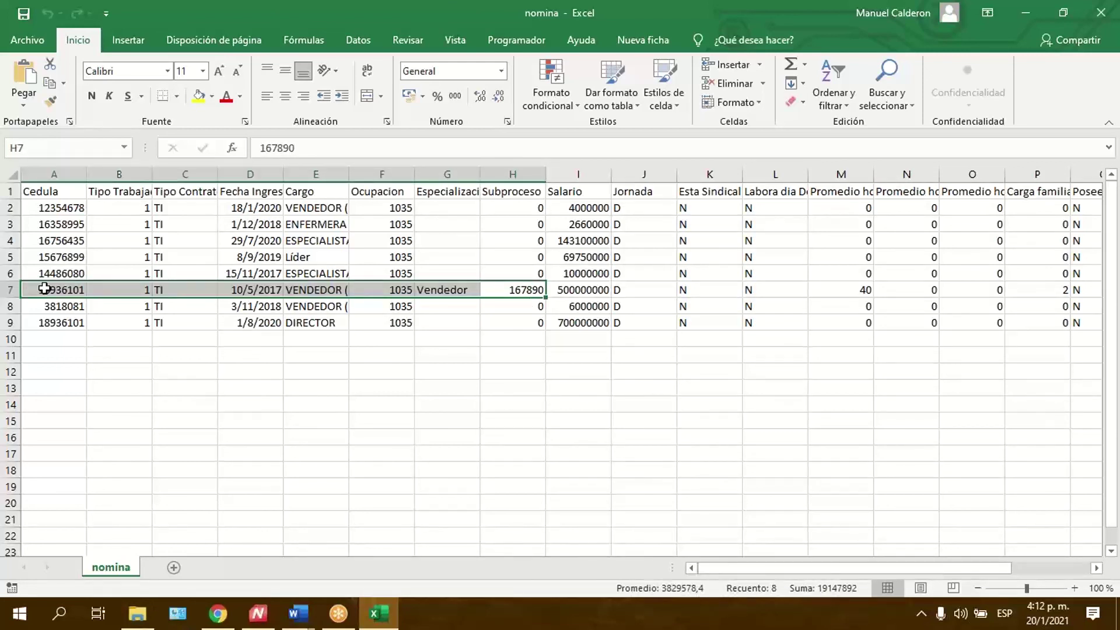
- Review rows 2 to 9 of the Subproceso, Salario, Jornada, union membership and Sunday work columns
left_click_drag(513, 205, 532, 323)
left_click_drag(584, 207, 584, 323)
left_click_drag(640, 208, 634, 325)
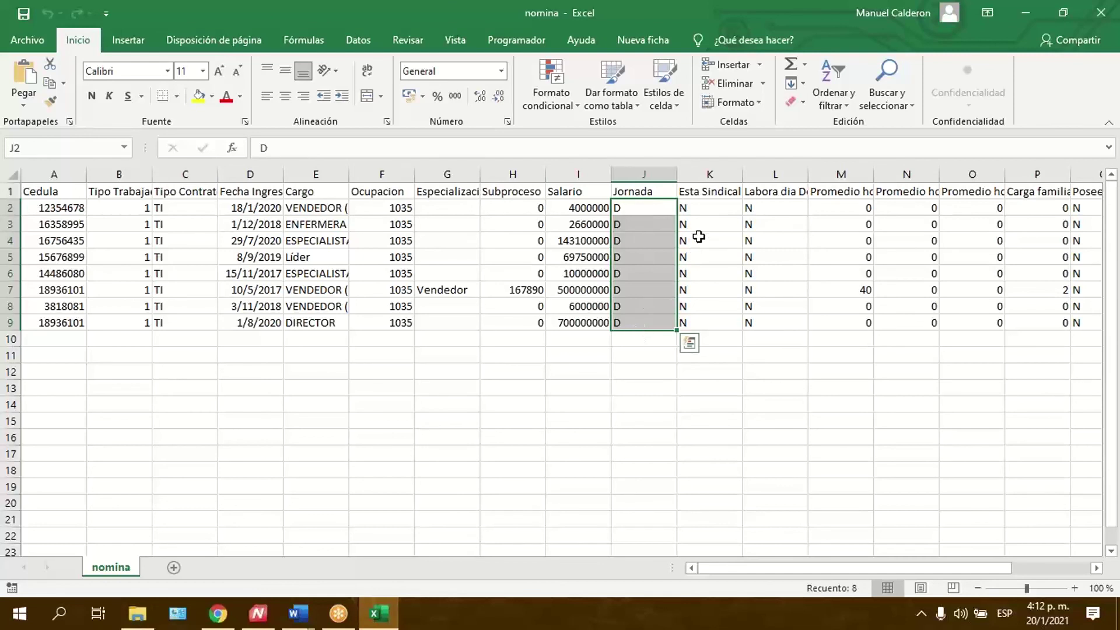
left_click_drag(715, 211, 729, 289)
left_click_drag(757, 205, 754, 321)
- Fit the width of column L to its header, checking its entries and the first Promedio value in row 7
left_click(820, 239)
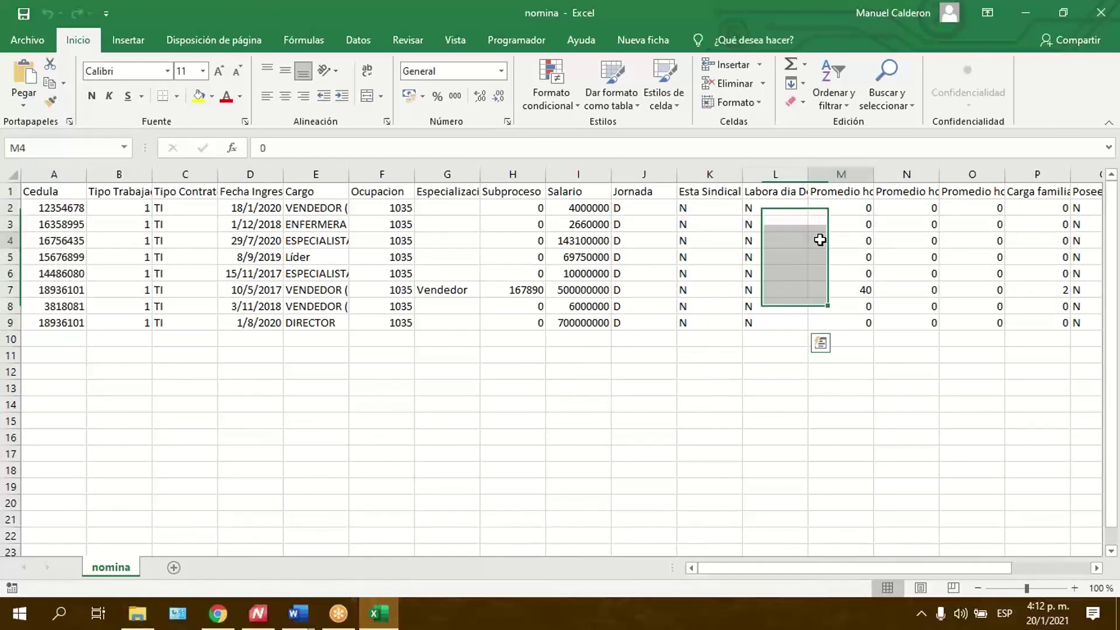
double_click(808, 174)
left_click_drag(782, 208, 813, 321)
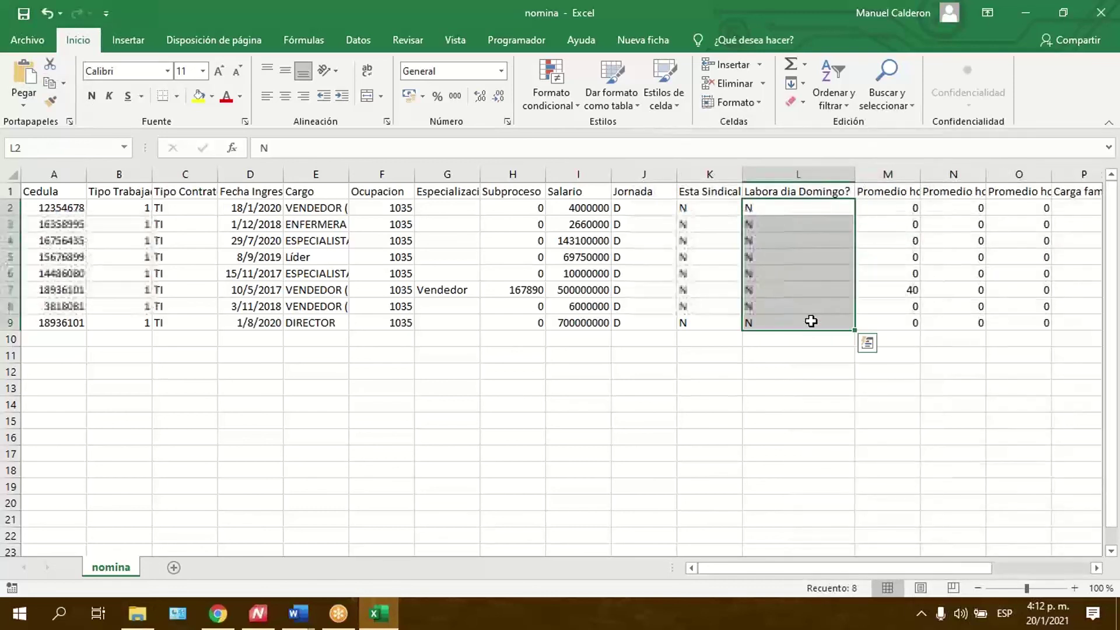
left_click_drag(800, 212, 800, 325)
left_click(904, 295)
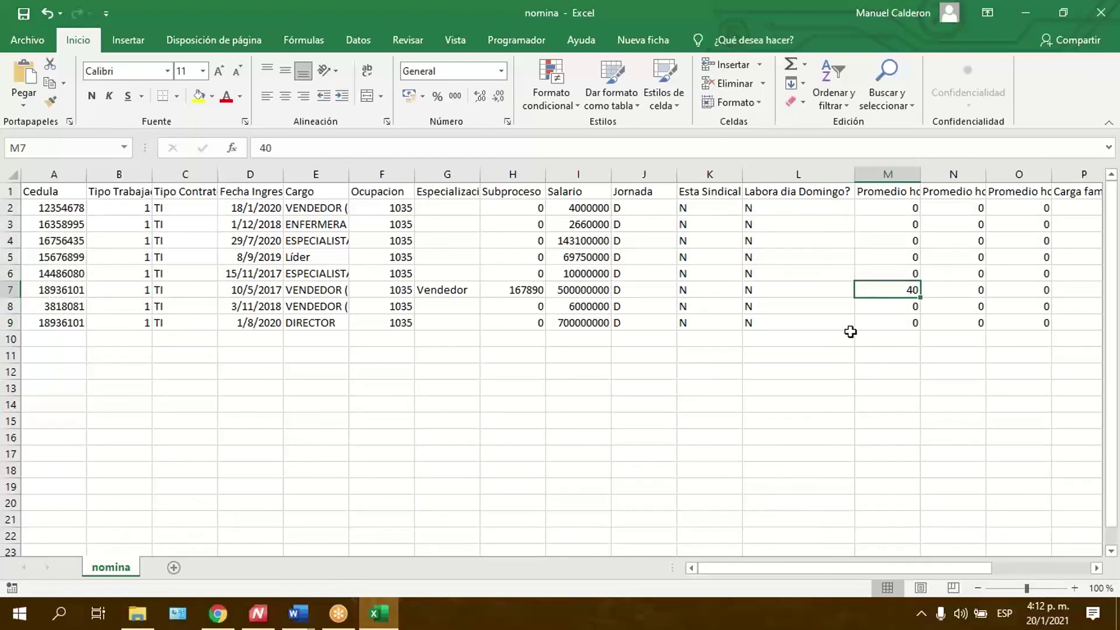
left_click_drag(886, 290, 31, 292)
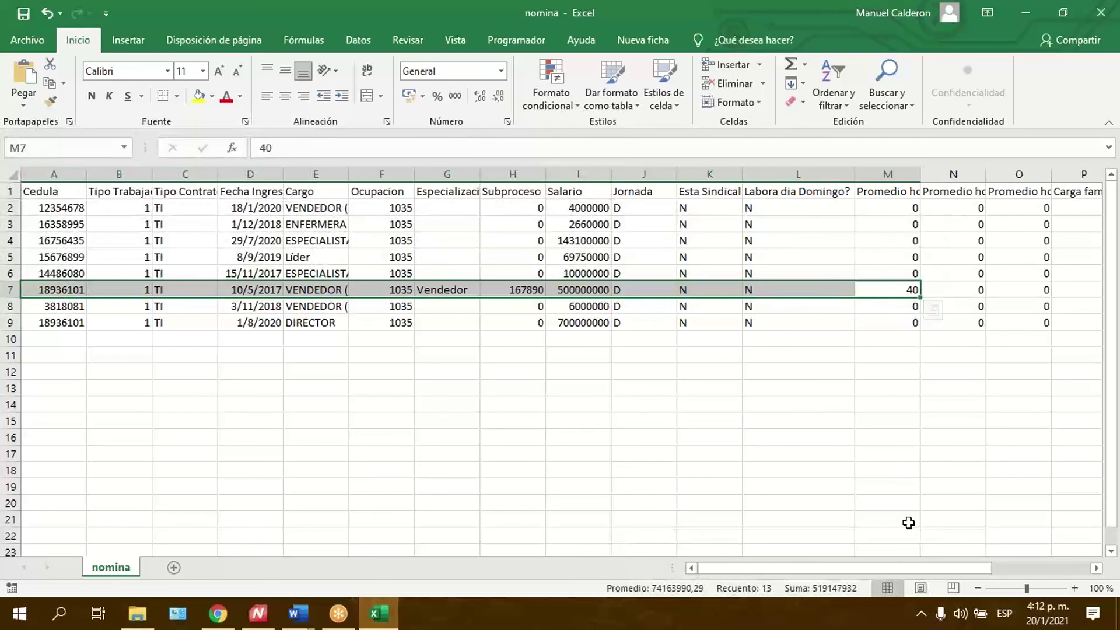
- Review the remaining nomina columns, from the Promedio and family data to the child benefit columns
scroll(646, 210, "right", 2)
left_click_drag(645, 209, 899, 336)
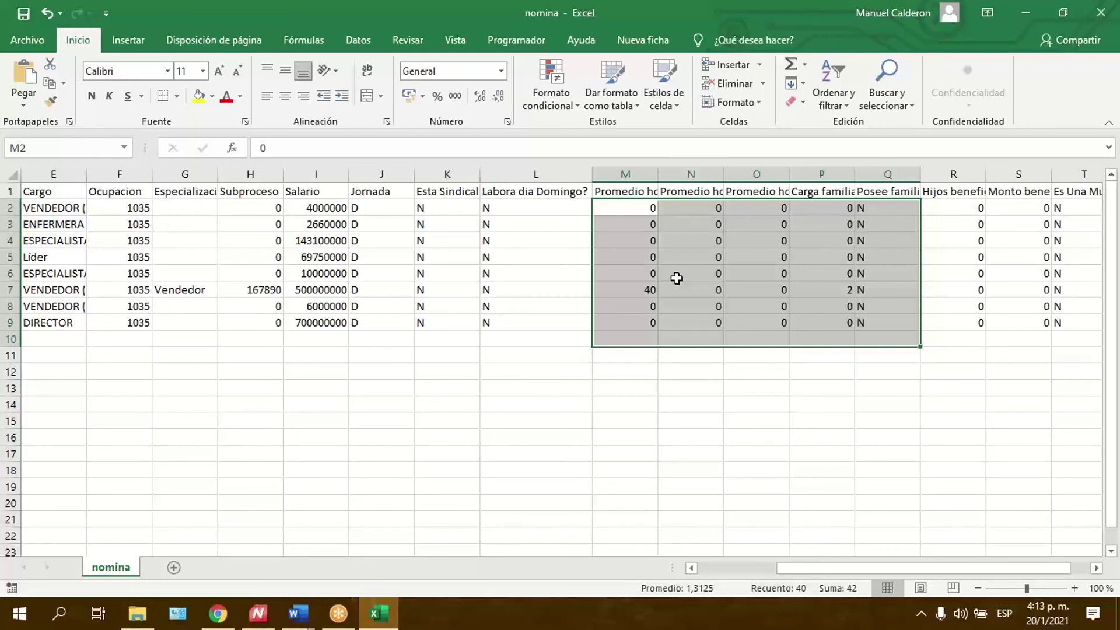
left_click_drag(992, 275, 1056, 321)
left_click_drag(870, 568, 432, 513)
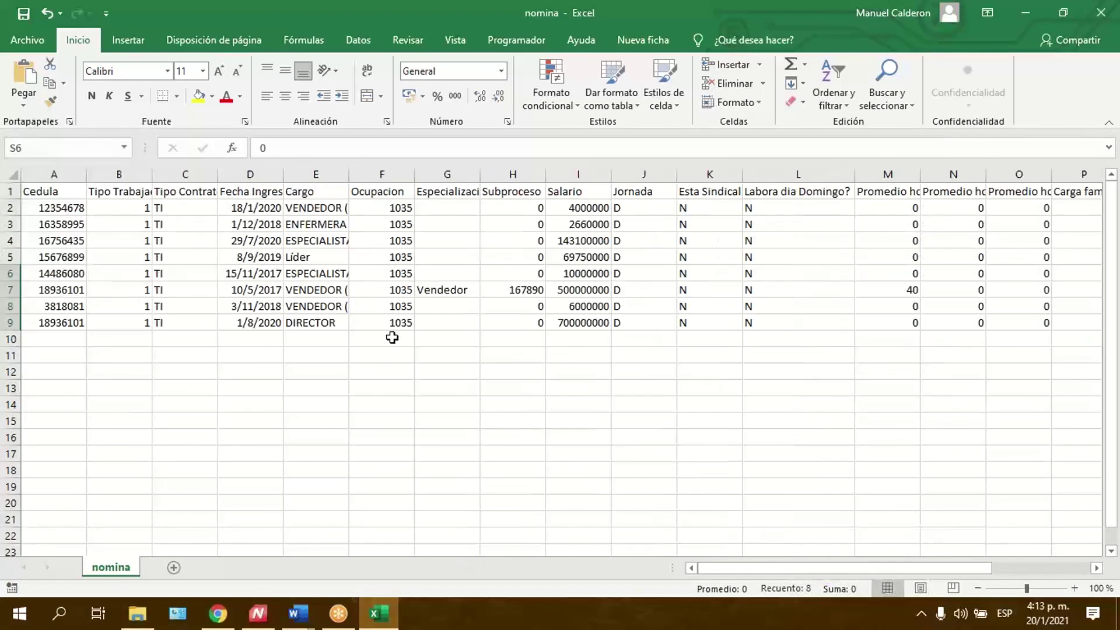
- Close the nomina file and exit the RNET record search in Nómina Gálac
left_click(1101, 17)
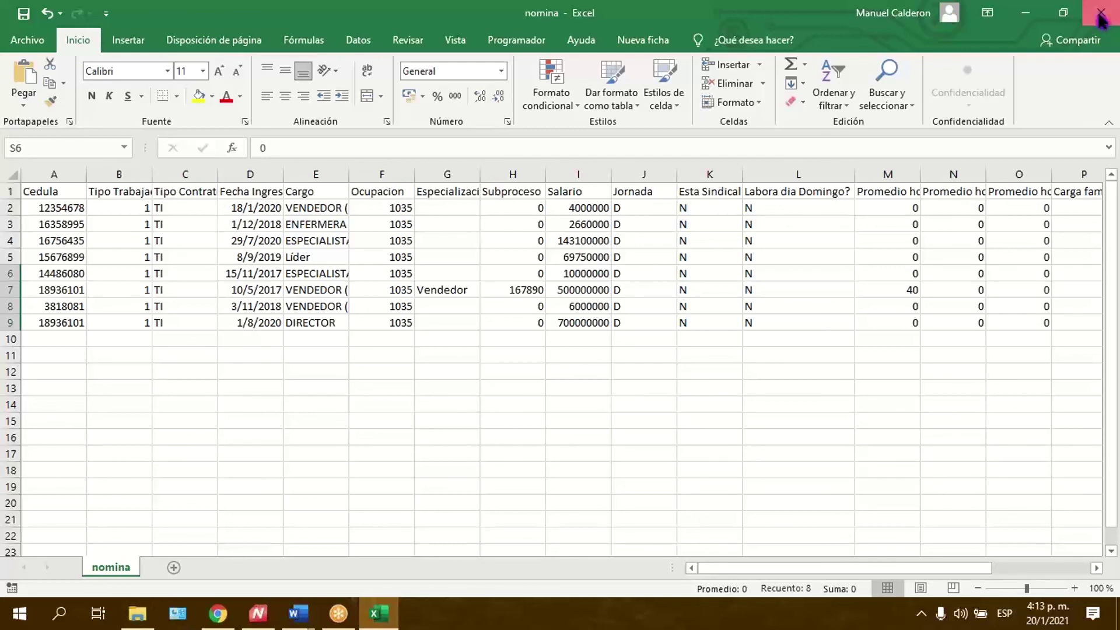
left_click(555, 325)
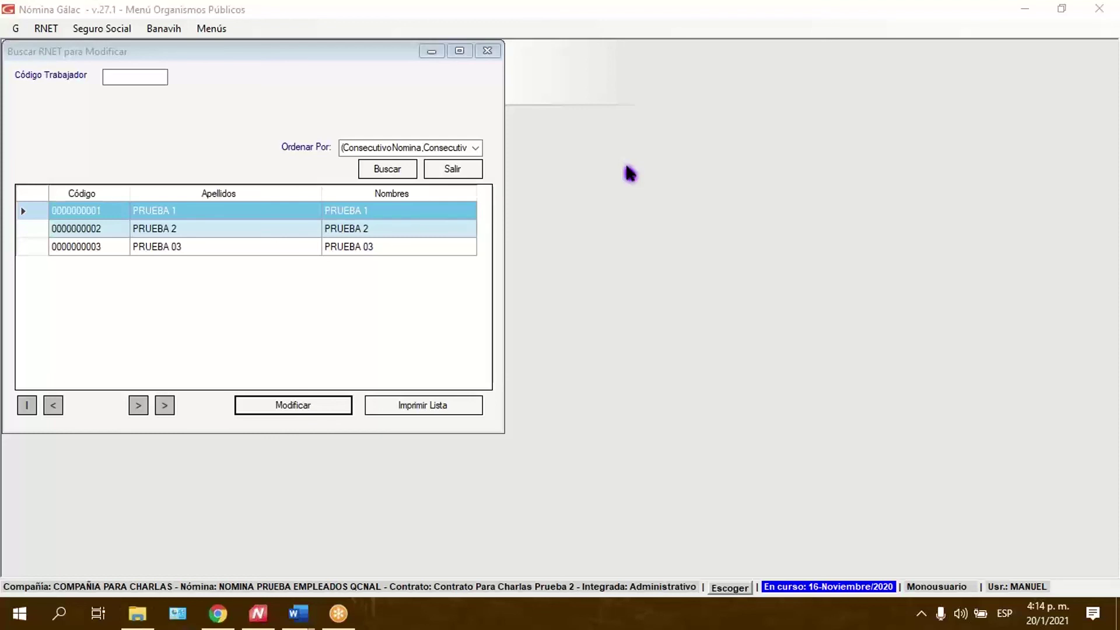
left_click(474, 173)
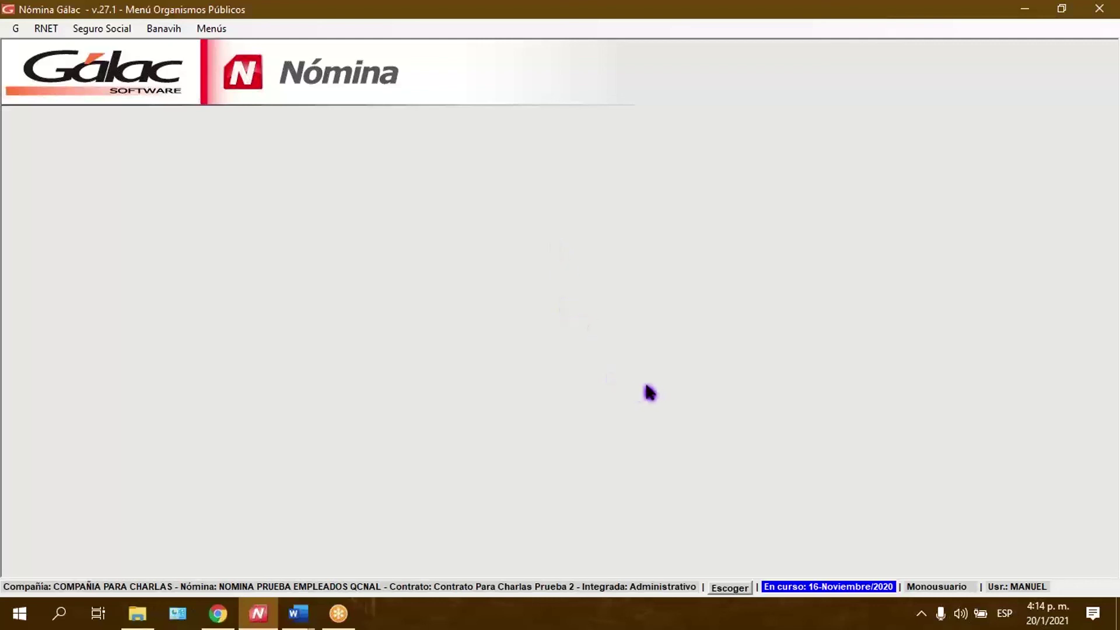
- Change from the Organismos Públicos module to the Principal module and open the Informes Nómina window
left_click(211, 29)
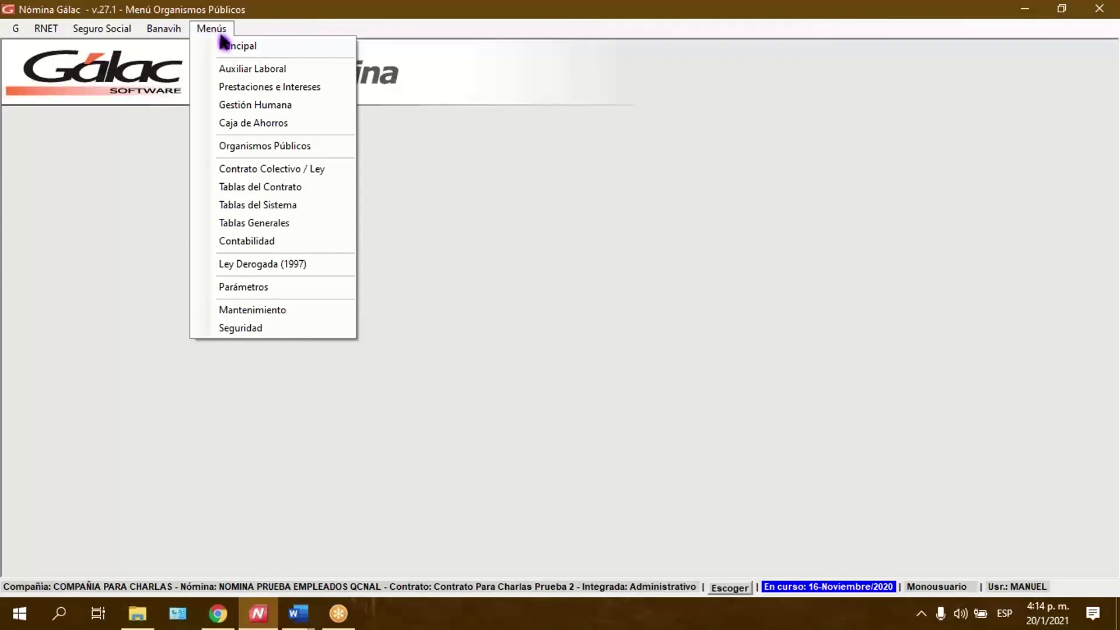
left_click(268, 52)
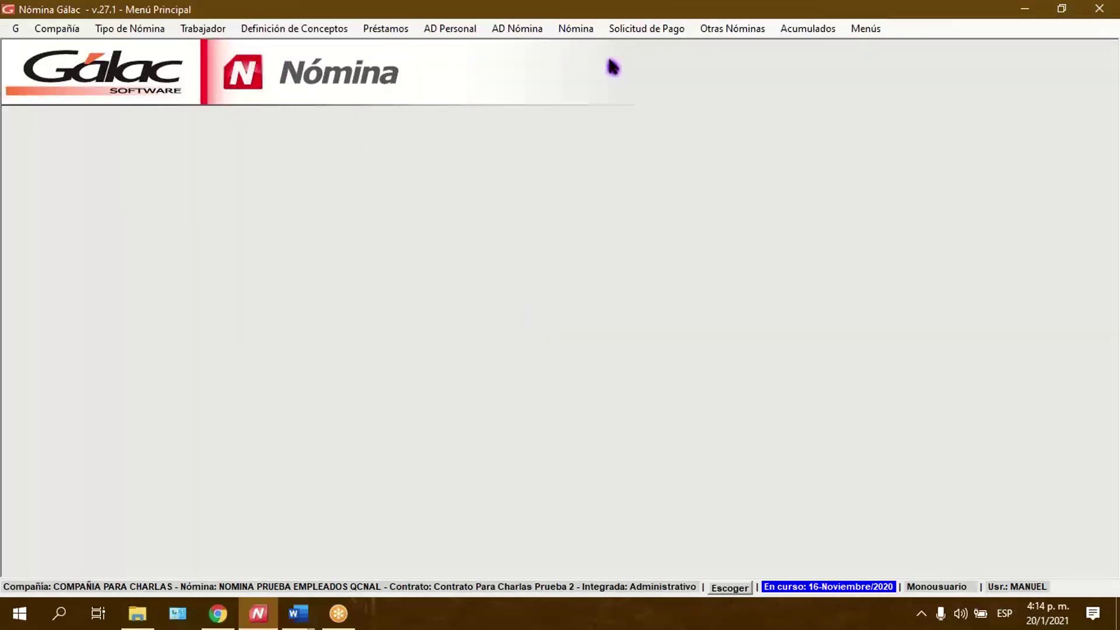
left_click(586, 31)
left_click(575, 30)
left_click(575, 30)
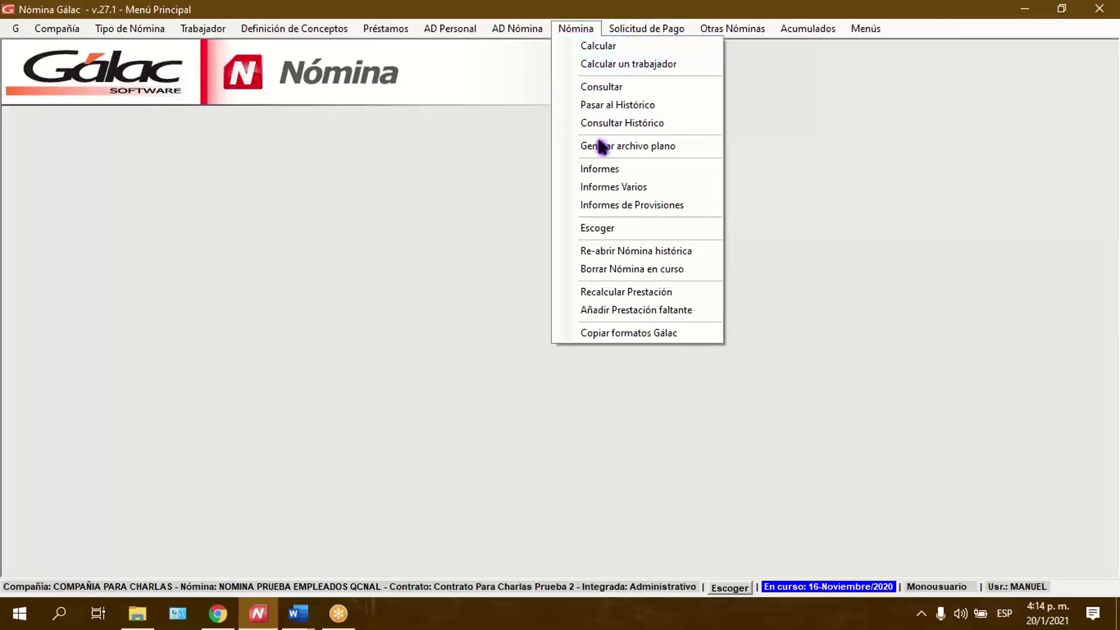
left_click(606, 171)
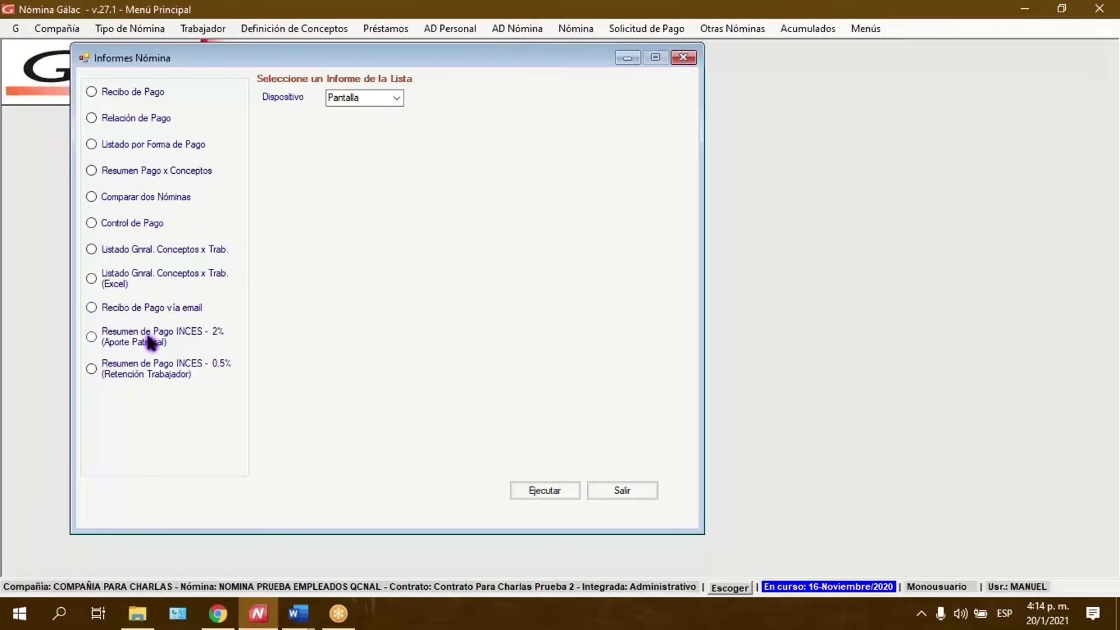
- Set up the Resumen de Pago INCES - 2% (Aporte Patronal) report for the current nómina, with payments from 1/7/2020 to 30/9/2020
left_click(148, 339)
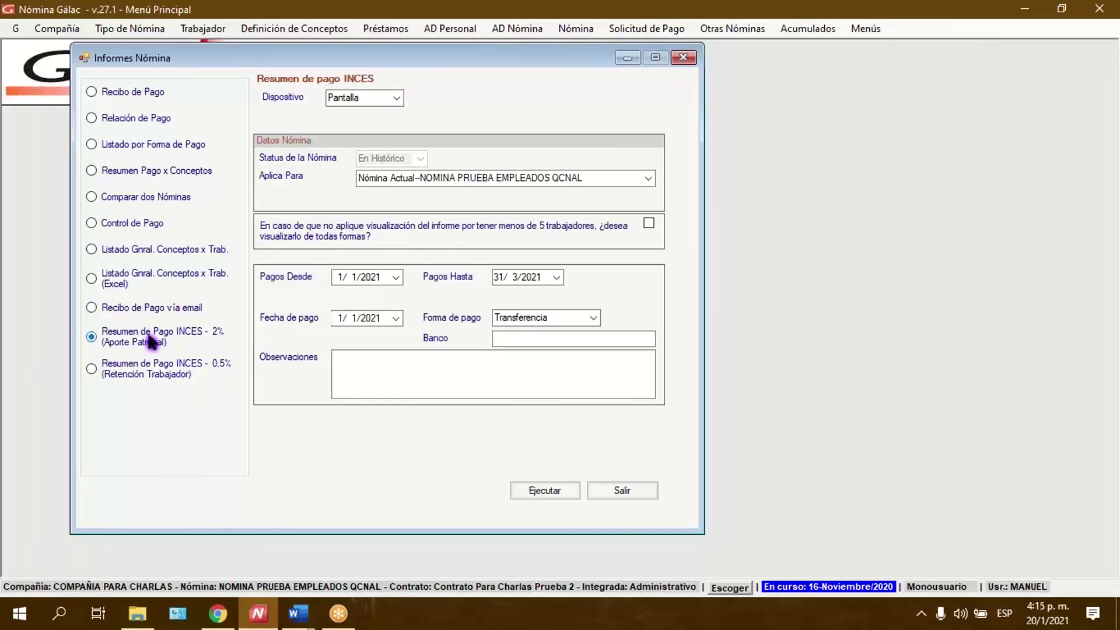
left_click(630, 178)
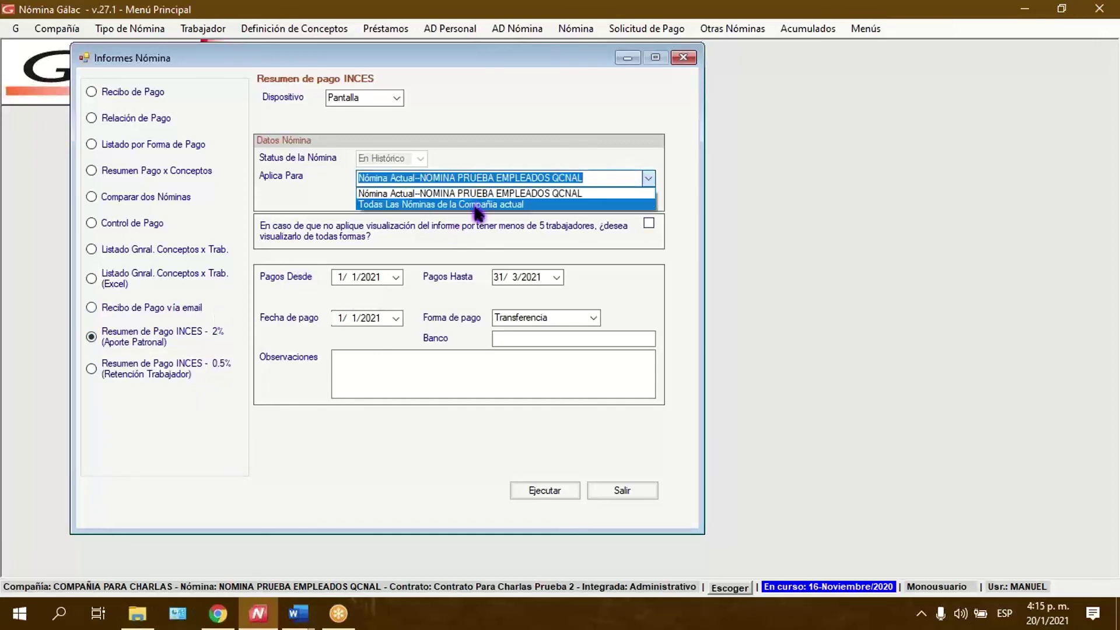
left_click(510, 193)
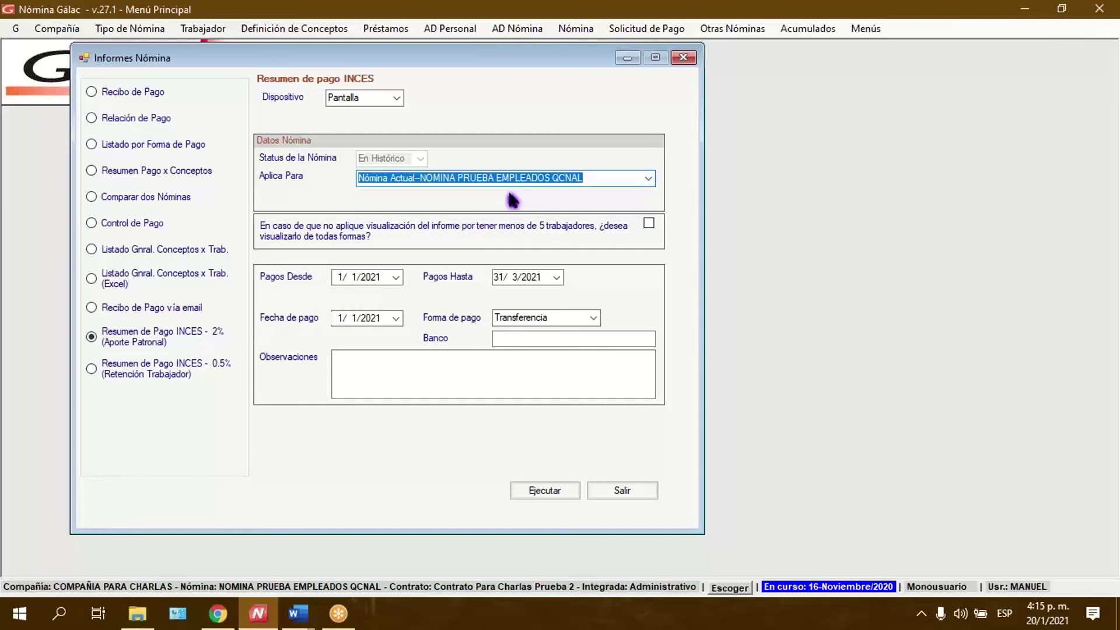
left_click(343, 281)
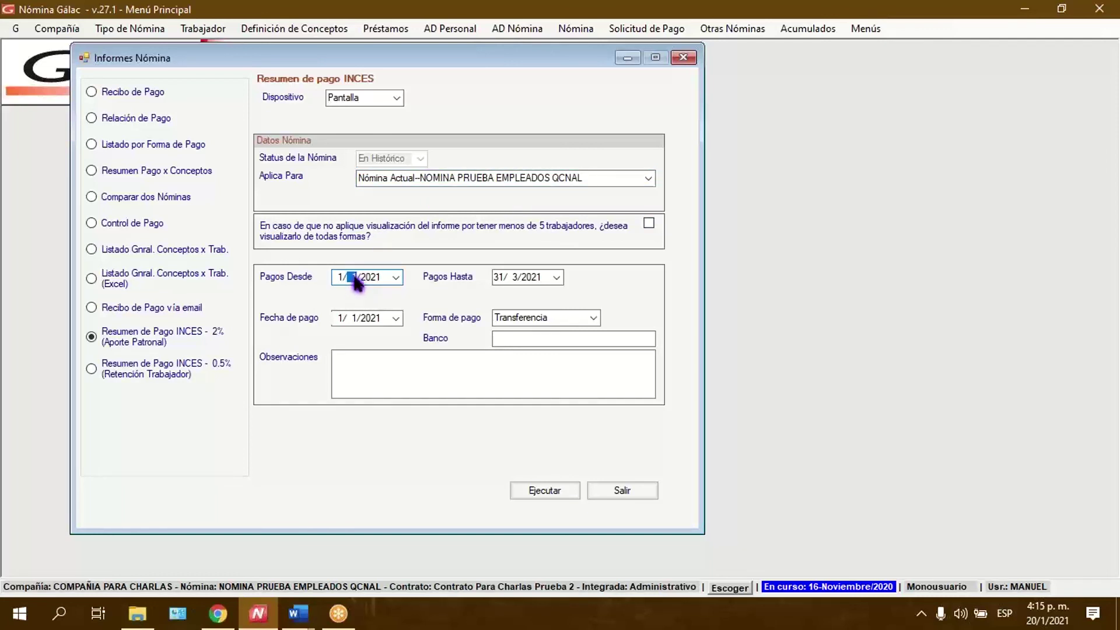
type("9")
left_click(355, 278)
left_click(365, 278)
type("20")
key("Tab")
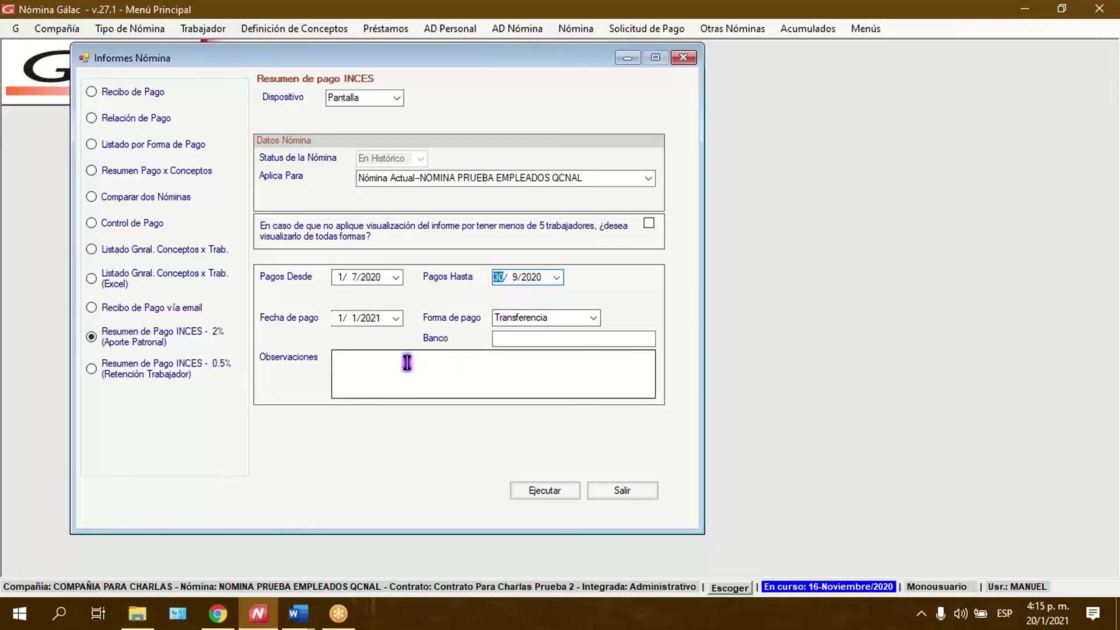
- Generate the INCES 2% payment summary on screen, review the workers' monthly amounts and quarterly total, and close the report
left_click(354, 318)
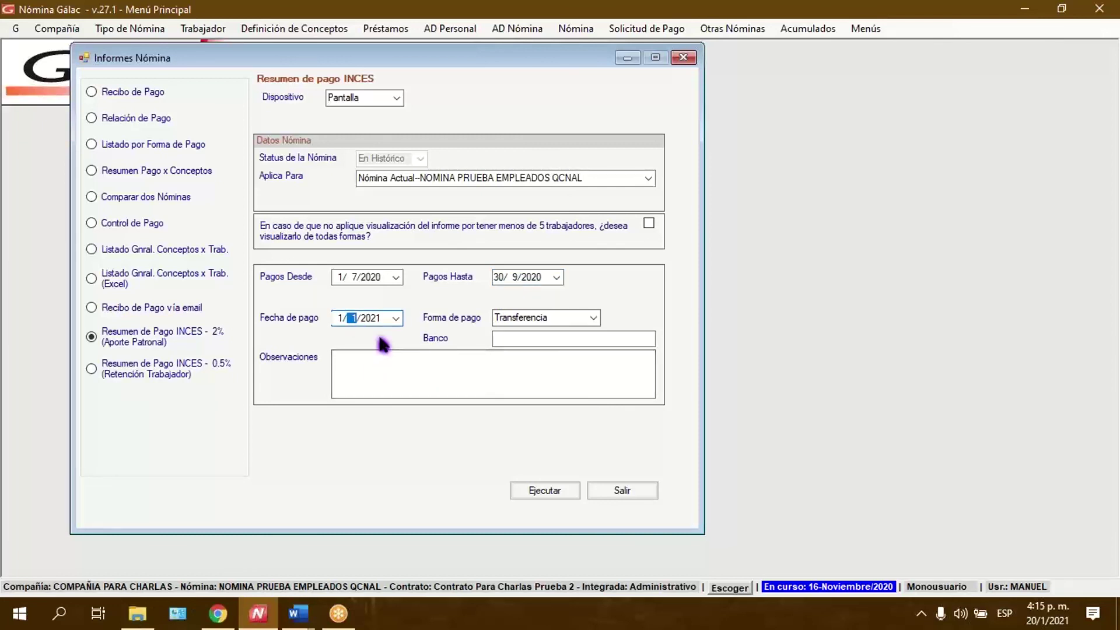
left_click(425, 380)
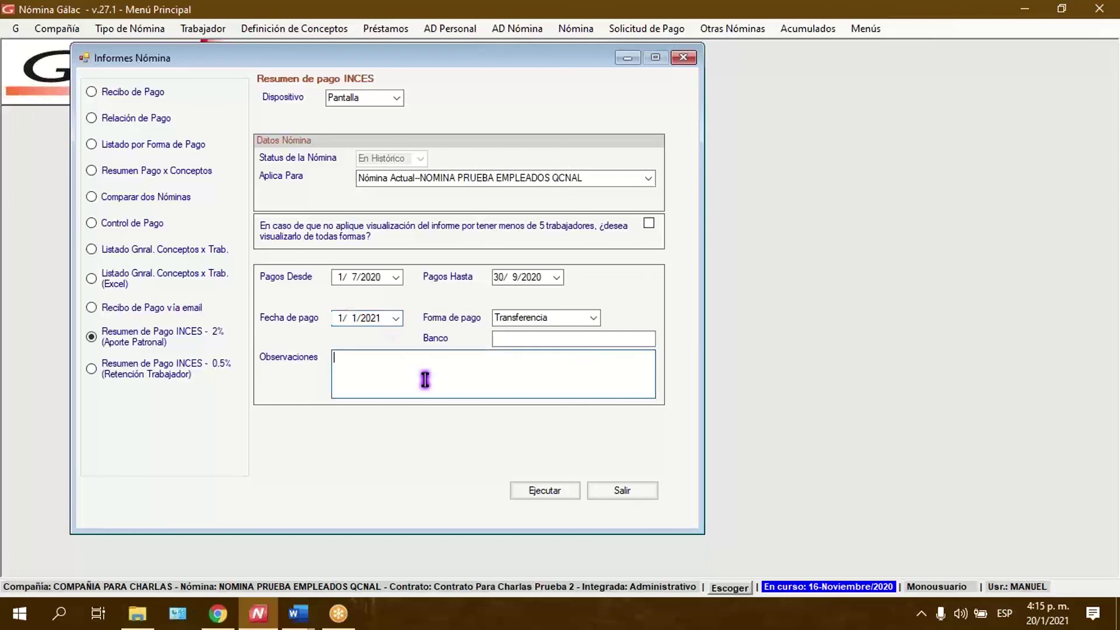
left_click(543, 497)
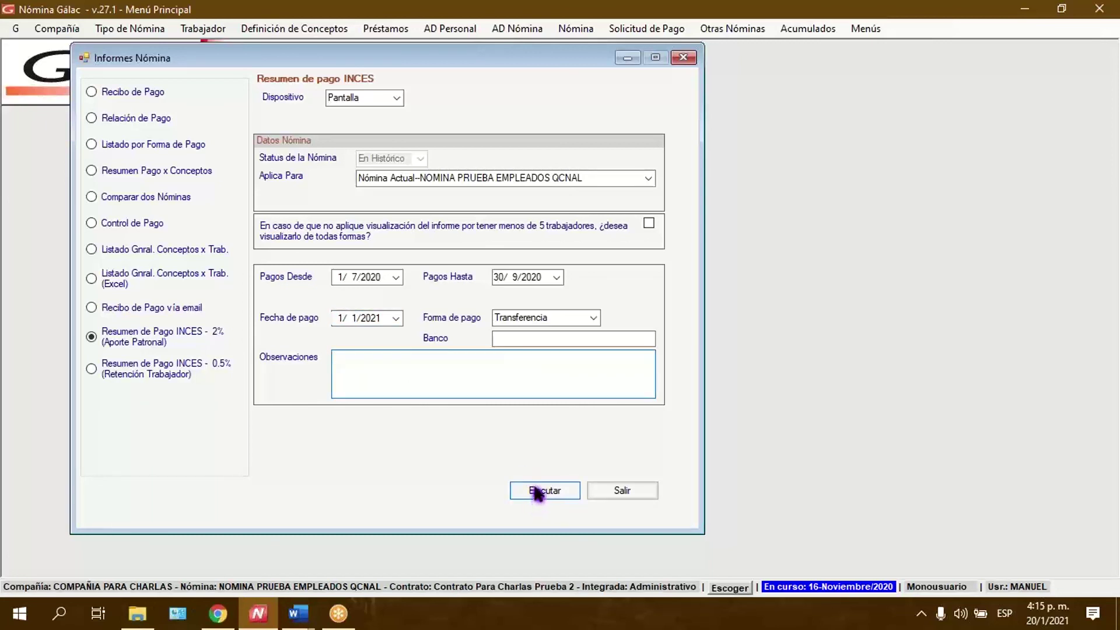
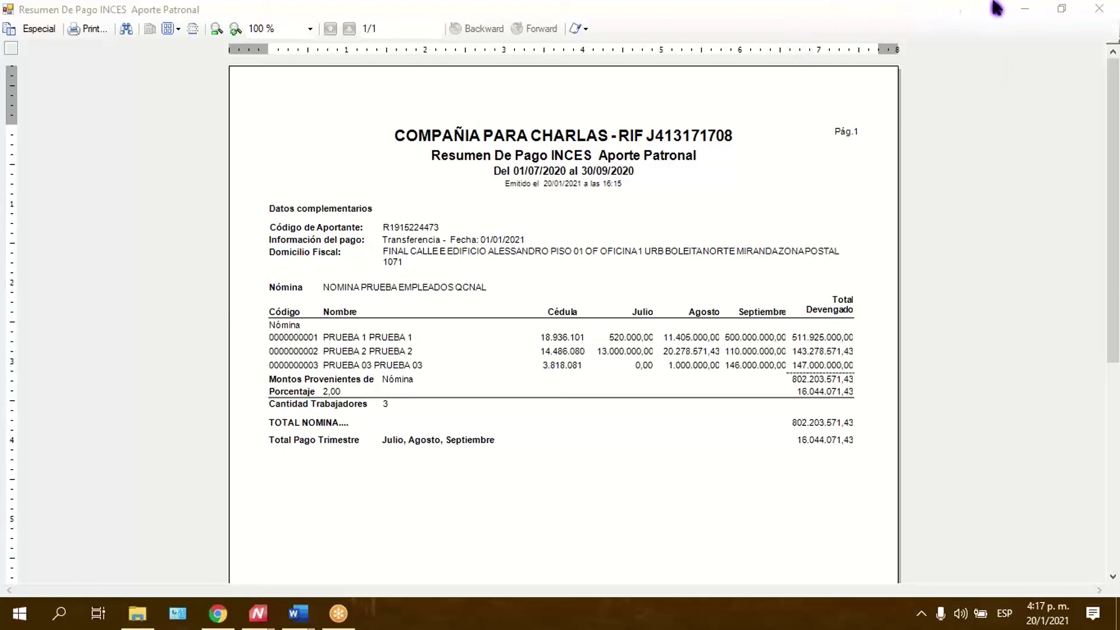
left_click(1099, 9)
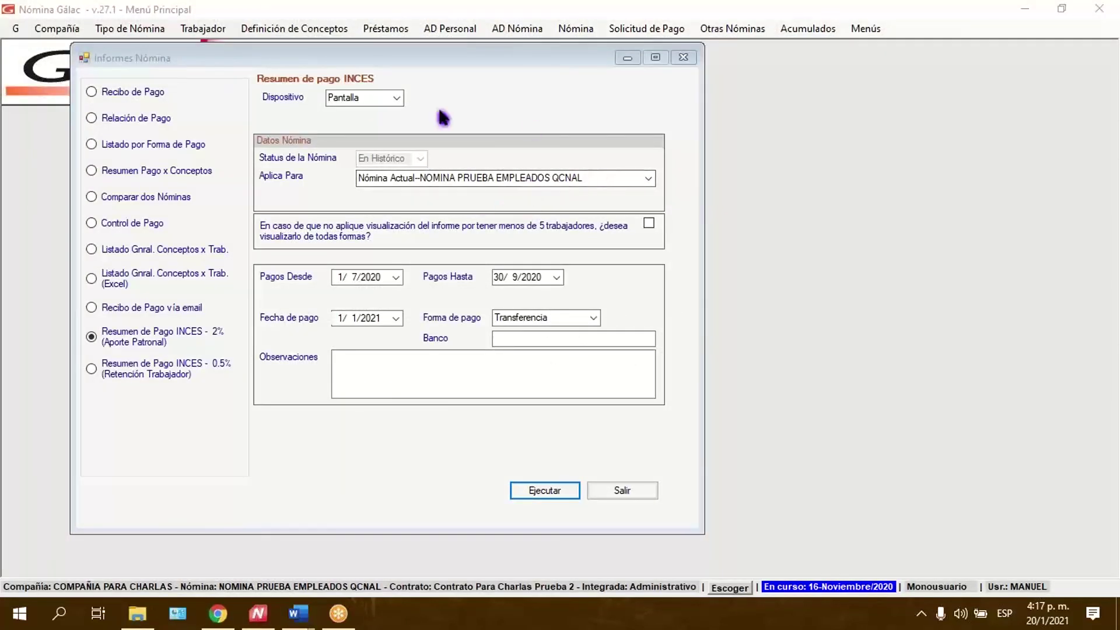
- Set up the Resumen de Pago INCES - 0.5% (Retención Trabajador) report with payments from 1/7/2020 to 30/9/2020
left_click(140, 369)
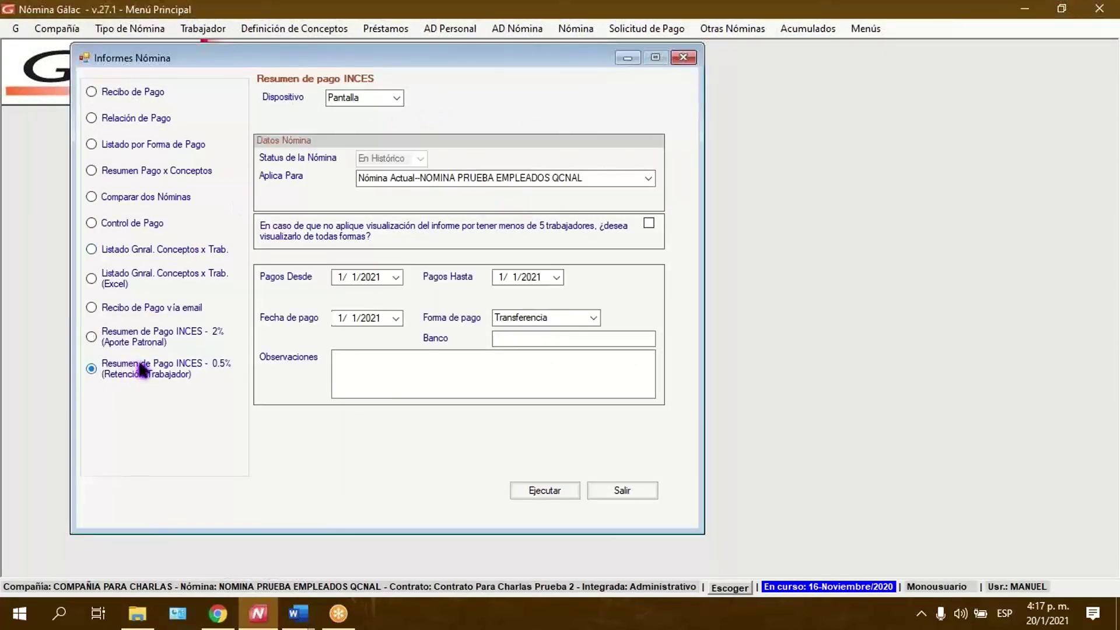
left_click(341, 278)
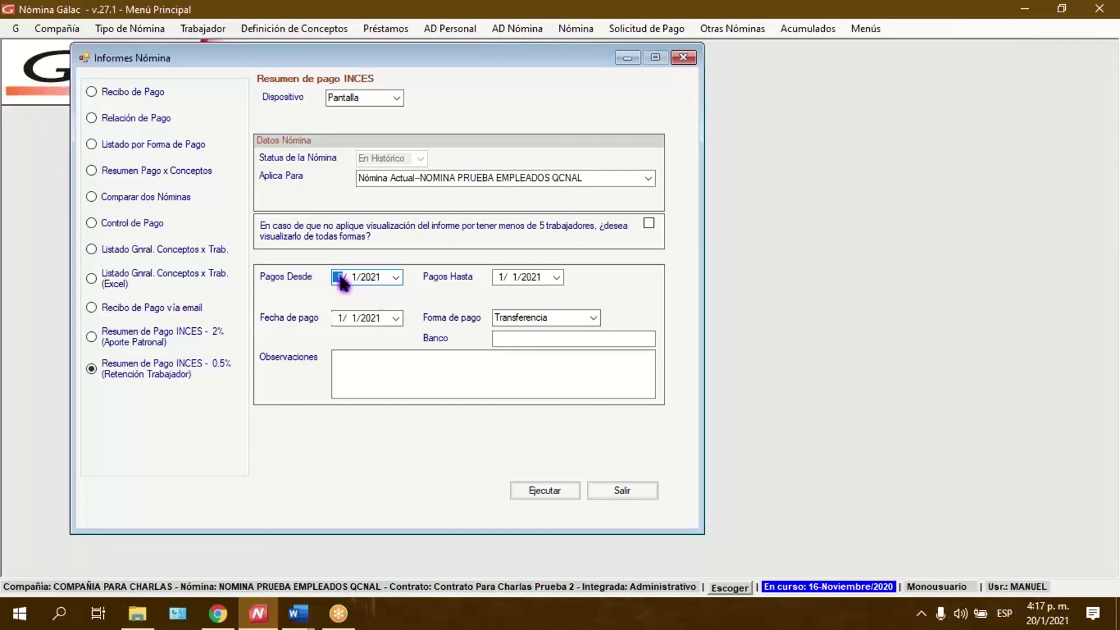
left_click(352, 278)
type("7/2020")
key("Tab")
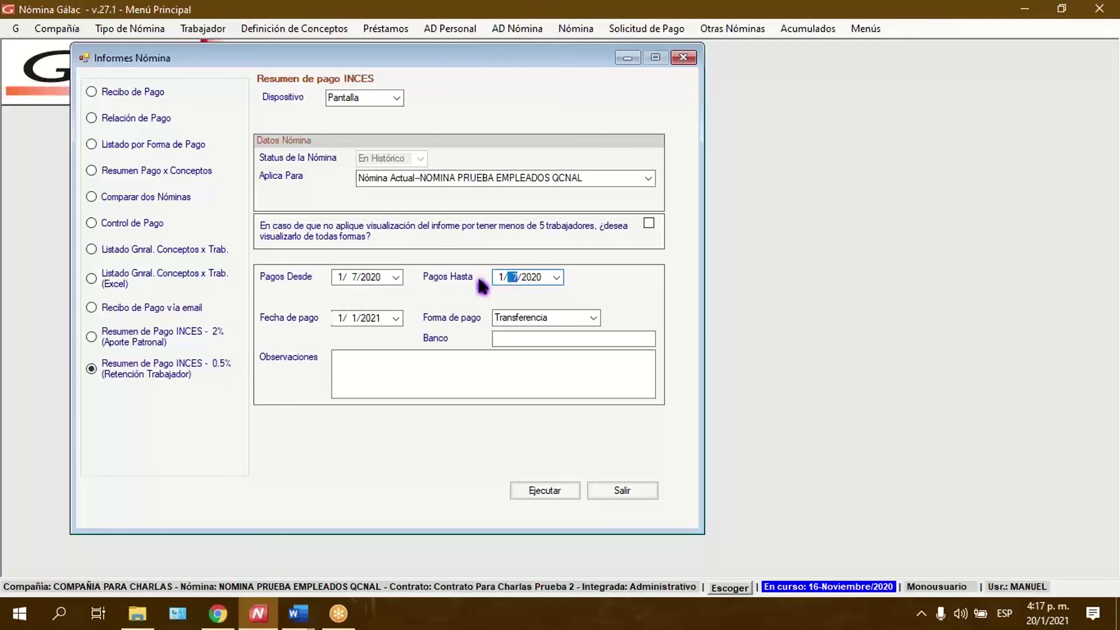
left_click(514, 279)
key("Left")
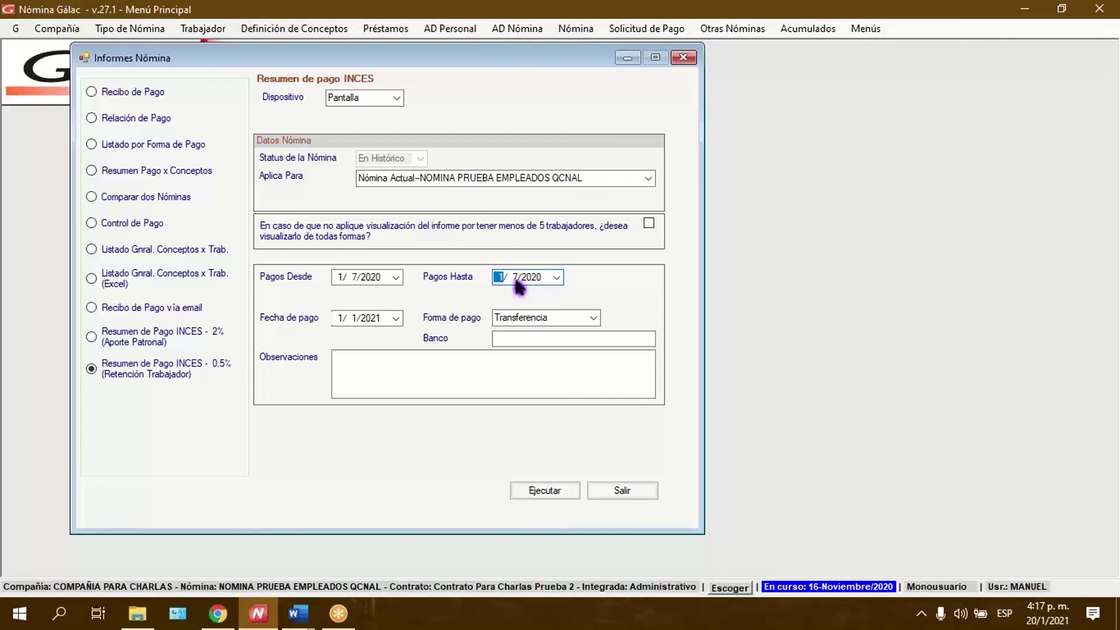
left_click(517, 280)
type("9")
left_click(502, 278)
left_click(531, 278)
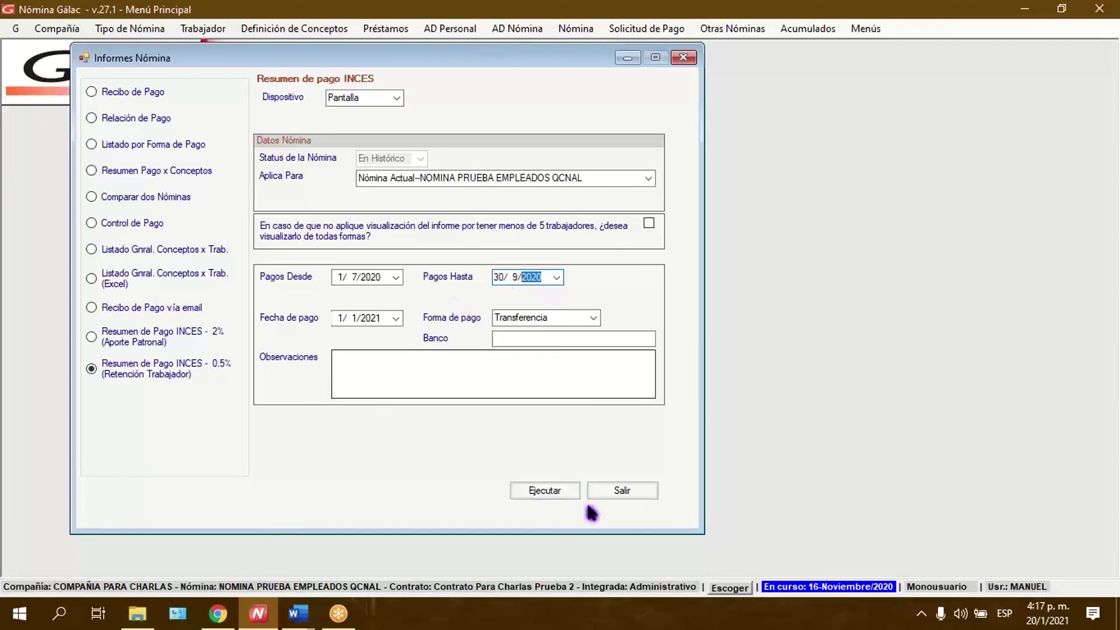
- Try to generate the INCES 0.5% worker retention summary and exit the Informes Nómina window
left_click(541, 493)
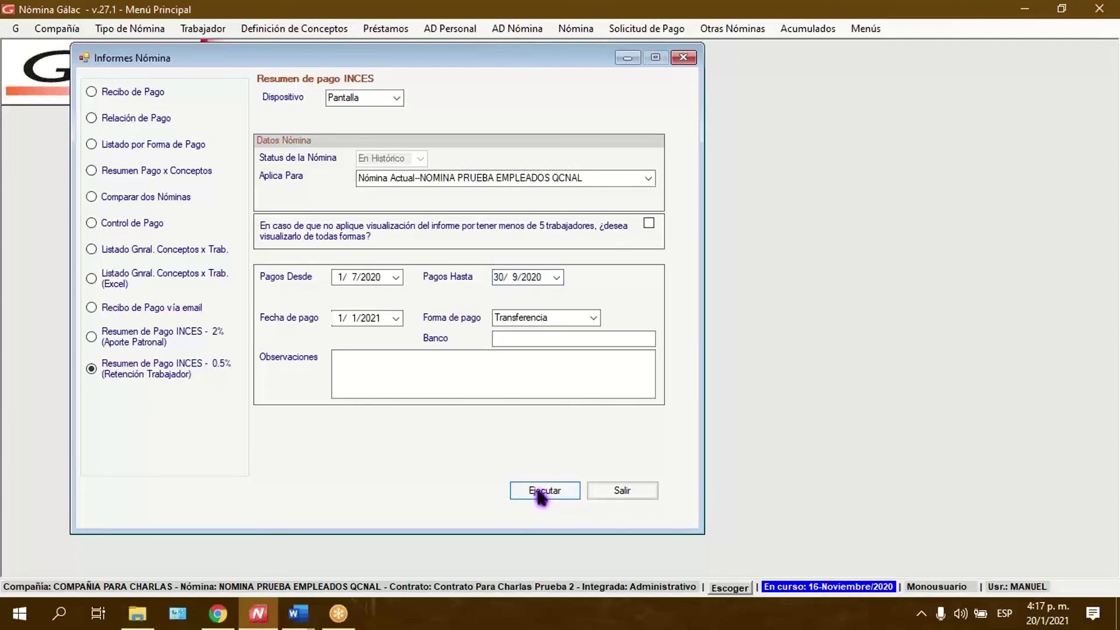
key("Return")
left_click(352, 318)
left_click(339, 319)
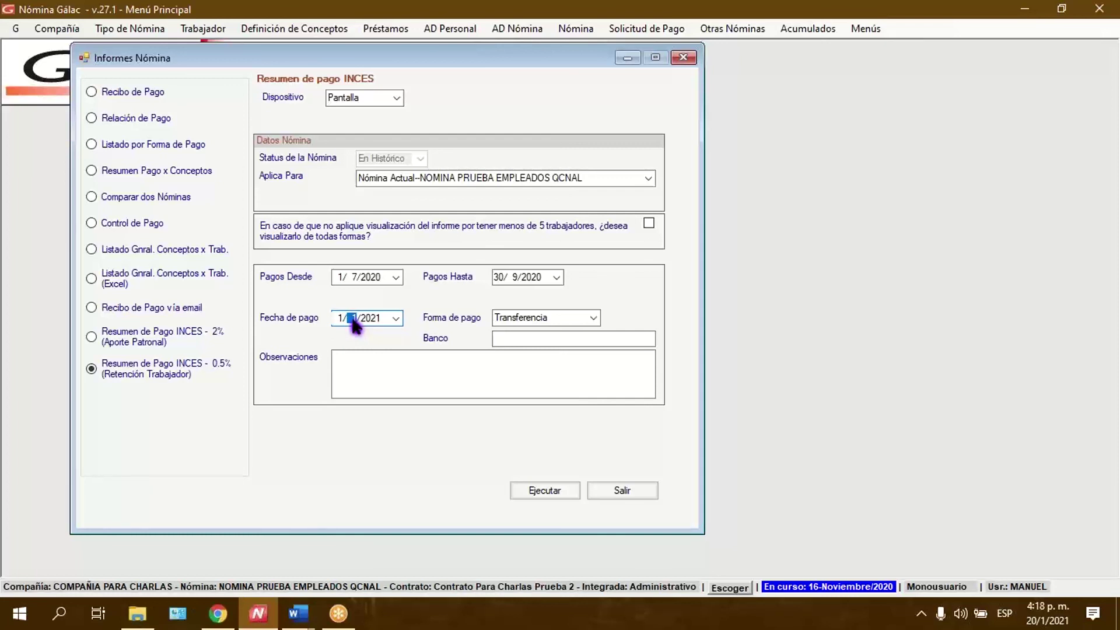
left_click(569, 493)
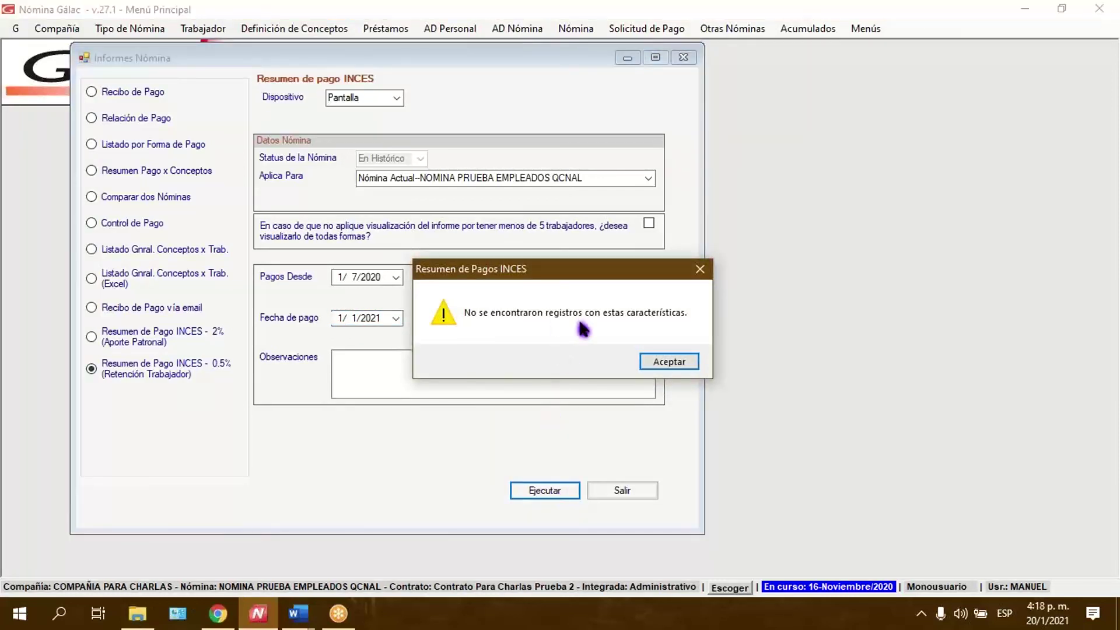
left_click(670, 362)
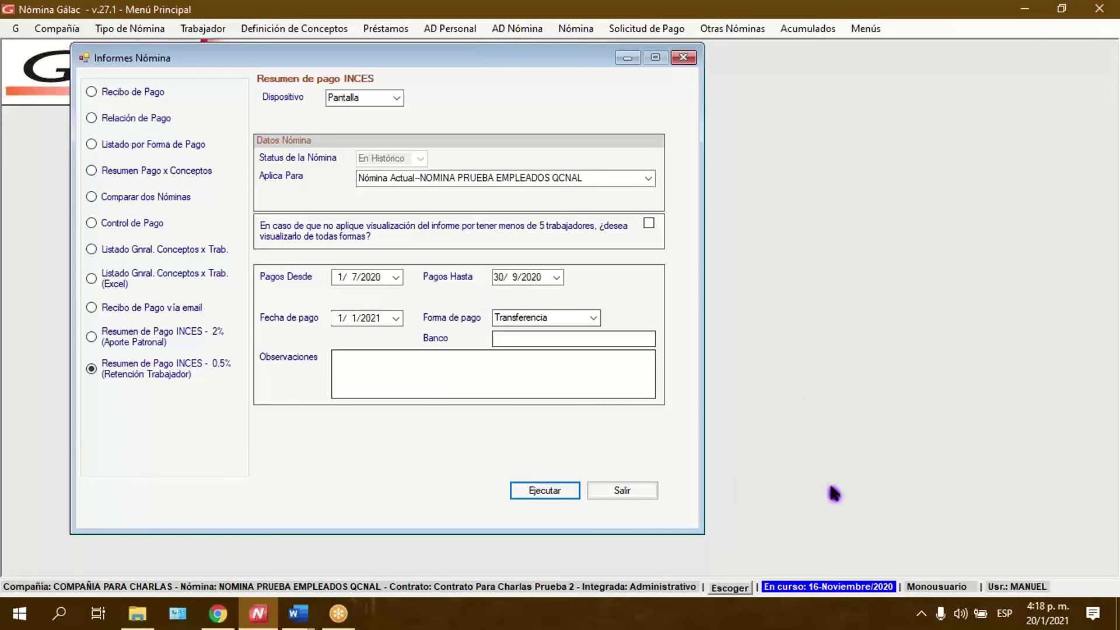
left_click(630, 498)
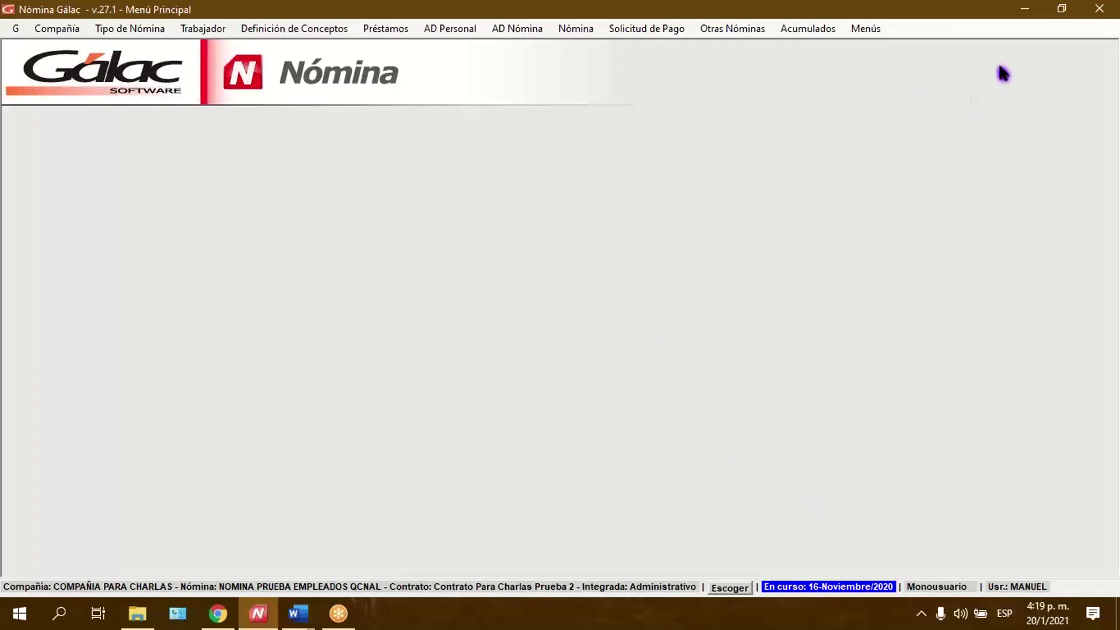
- Open Informes Varios for the nómina and choose the Listado Aporte Retención I.S.L.R. report
left_click(876, 33)
left_click(589, 32)
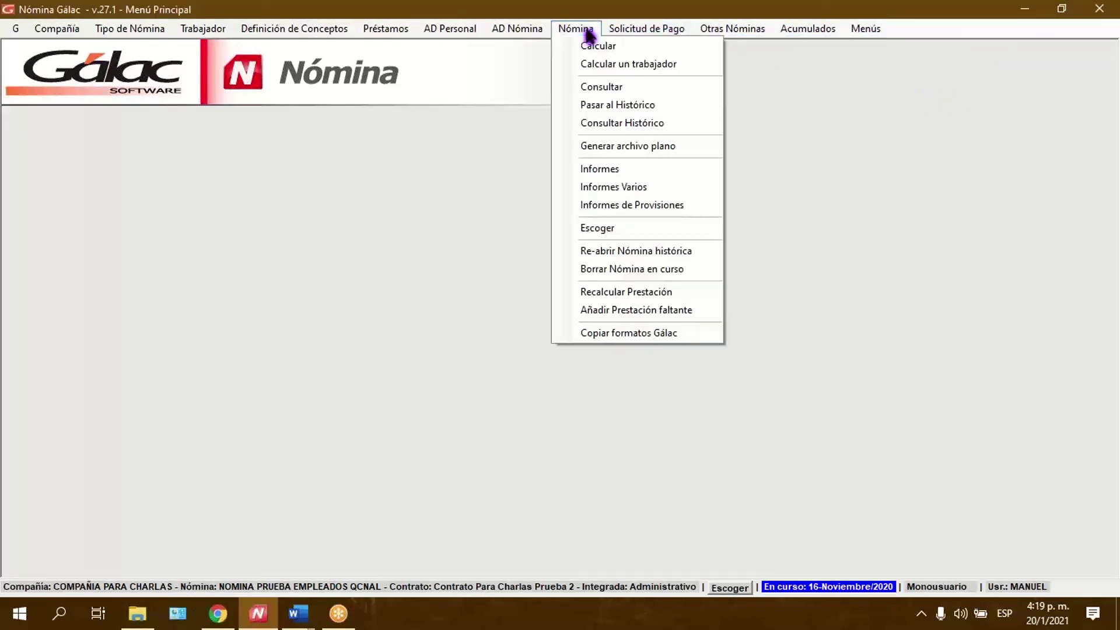
left_click(588, 32)
left_click(578, 29)
left_click(617, 188)
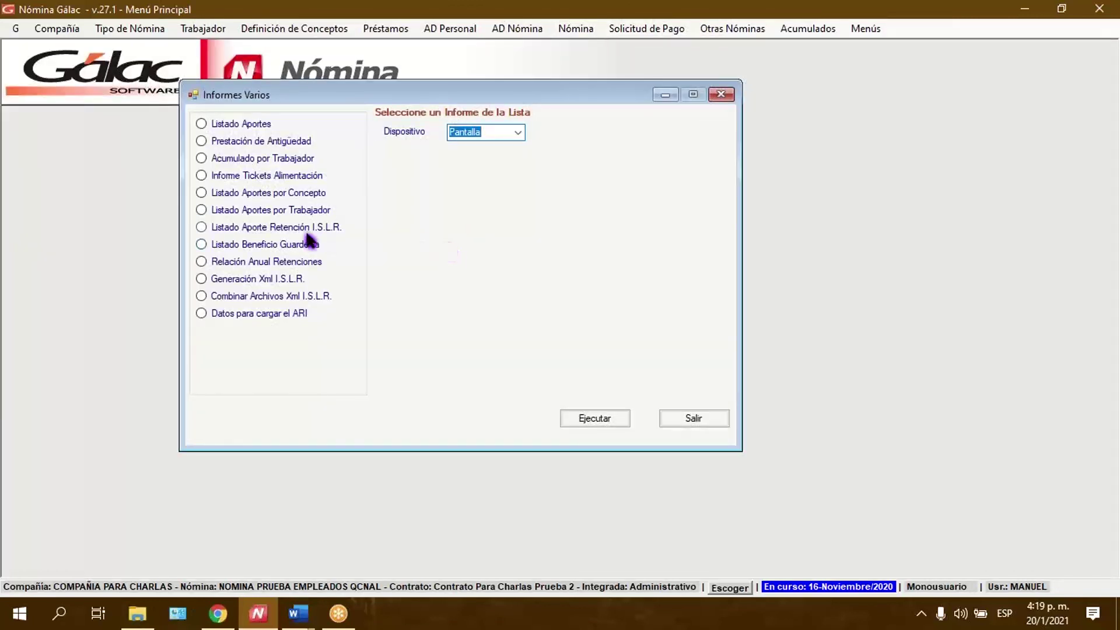
left_click(279, 233)
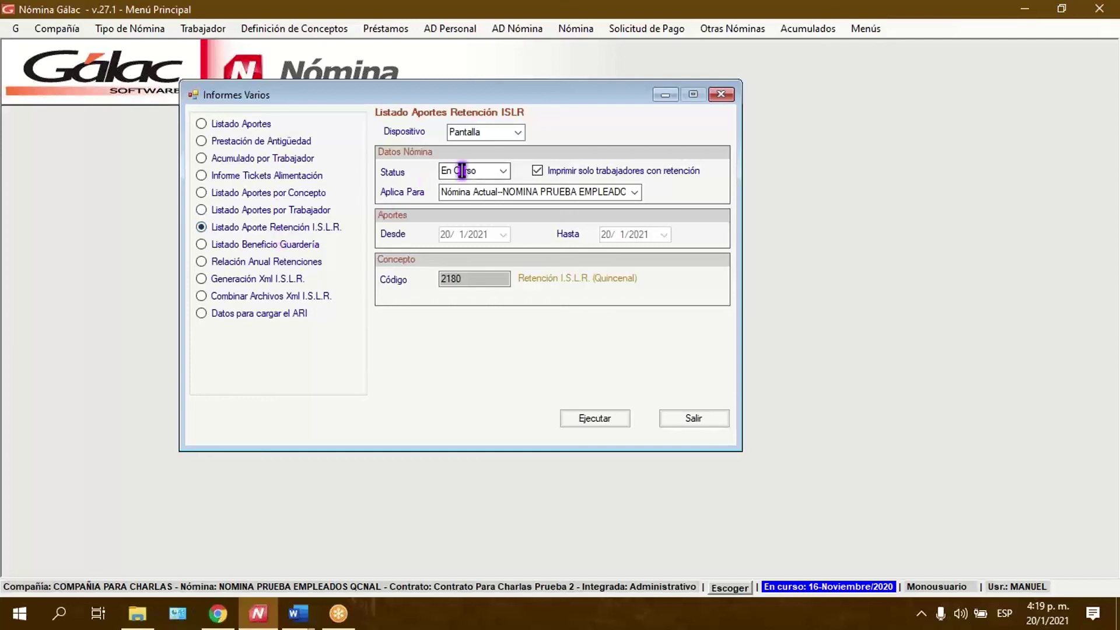
- Set the ISLR list's status to En Histórico and turn off Imprimir solo trabajadores con retención
left_click(503, 171)
left_click(478, 196)
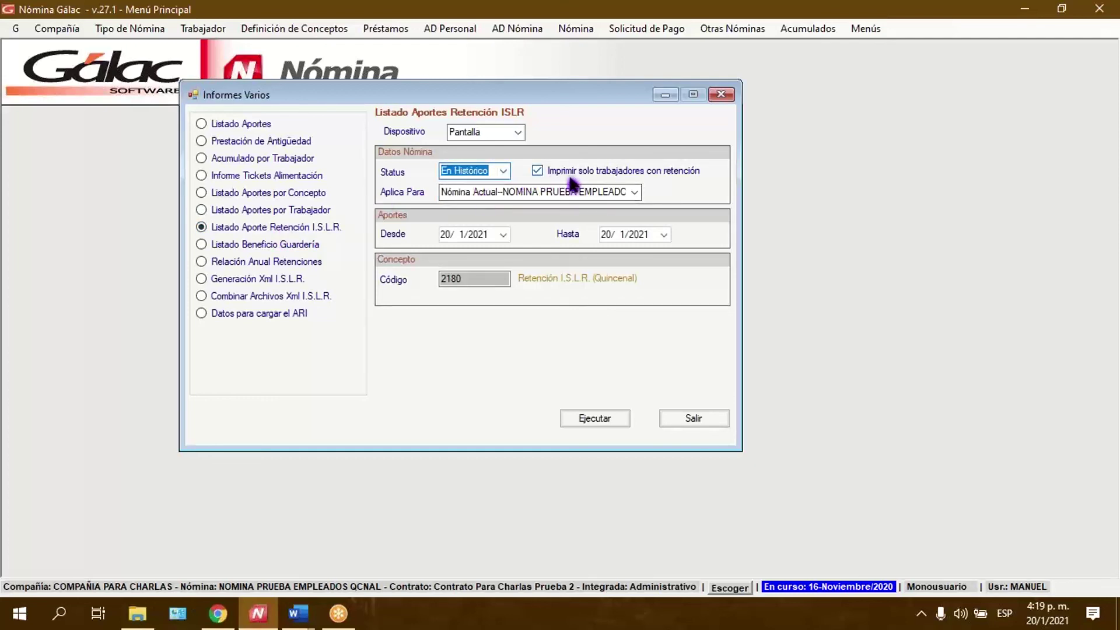
left_click(538, 171)
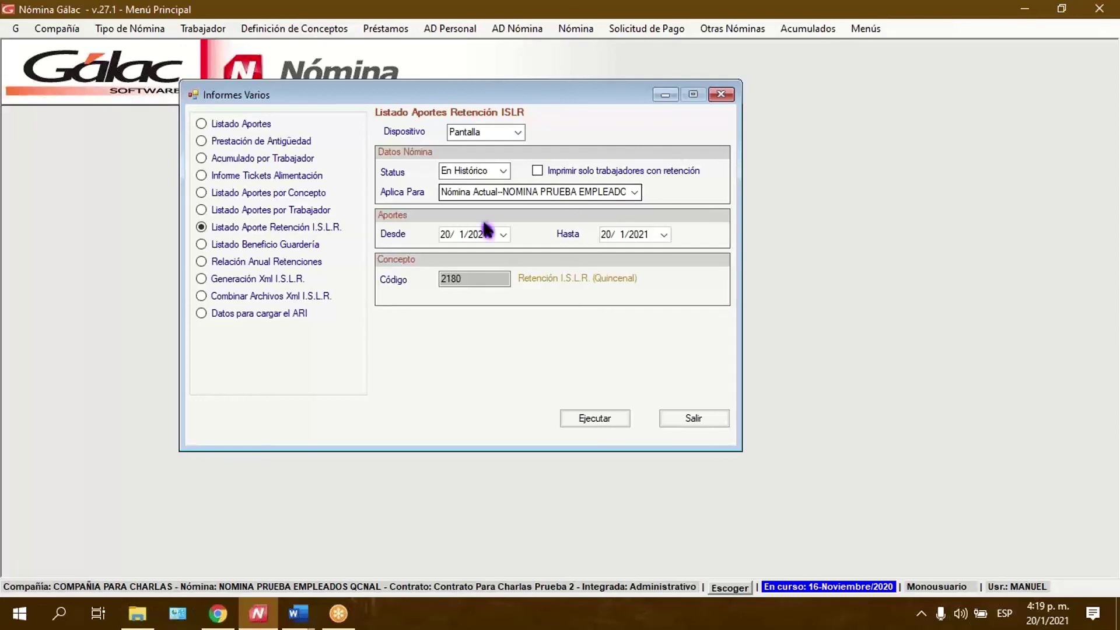
- Generate the ISLR retention list for contributions from 1/9/2020 to 30/9/2020, review it and close the report
left_click(458, 234)
left_click(450, 236)
type("1")
left_click(458, 236)
type("9/")
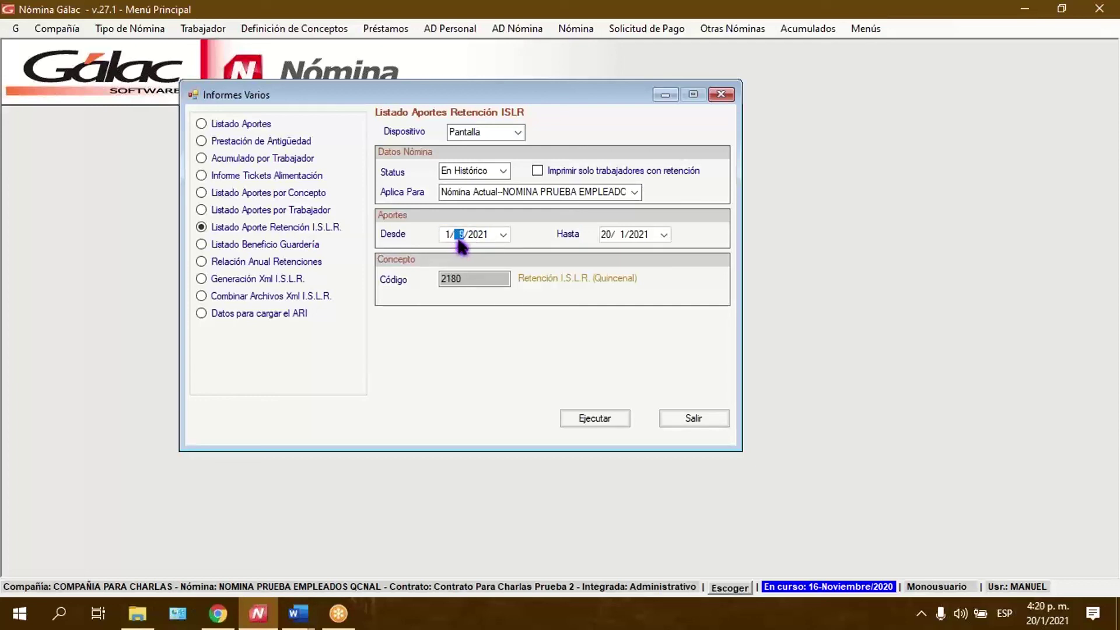
type("2020")
left_click(607, 235)
type("30/ 9/2020")
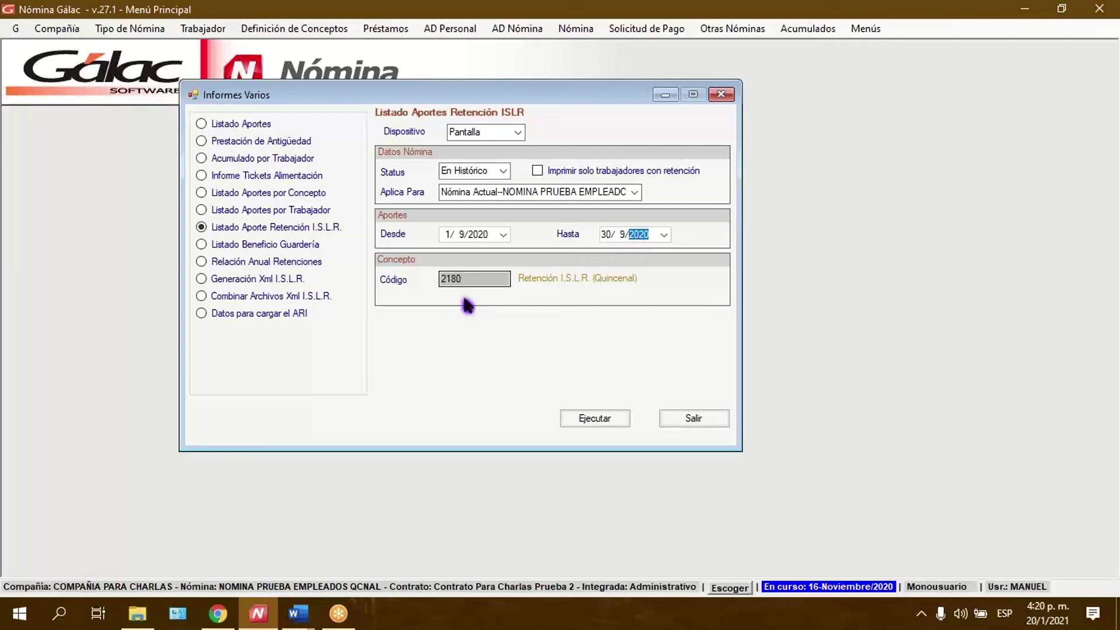
left_click(594, 426)
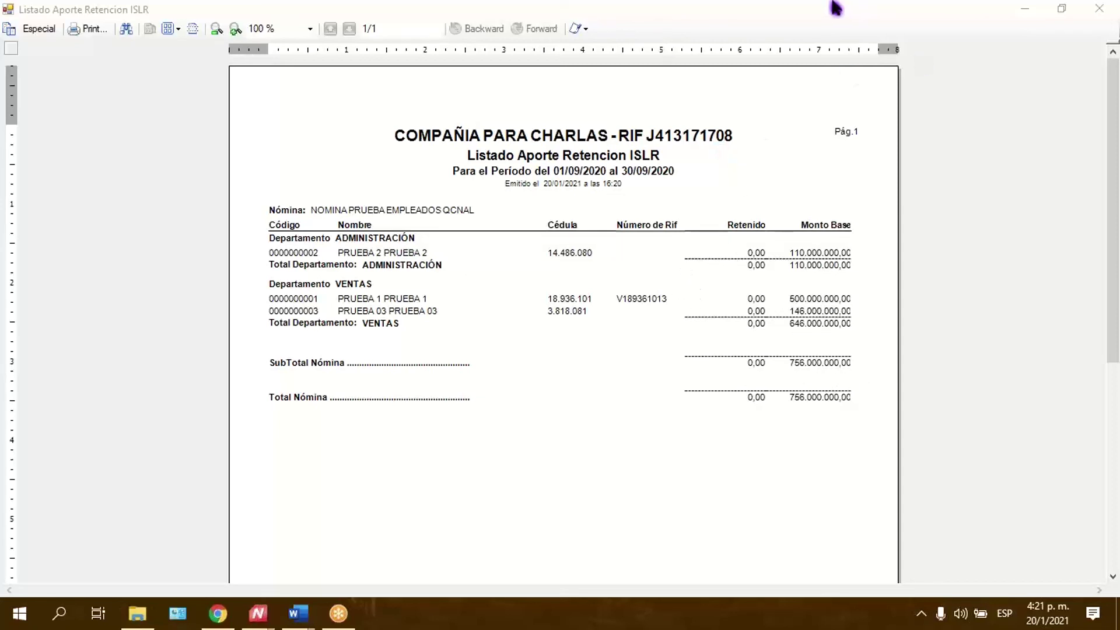
left_click(1099, 8)
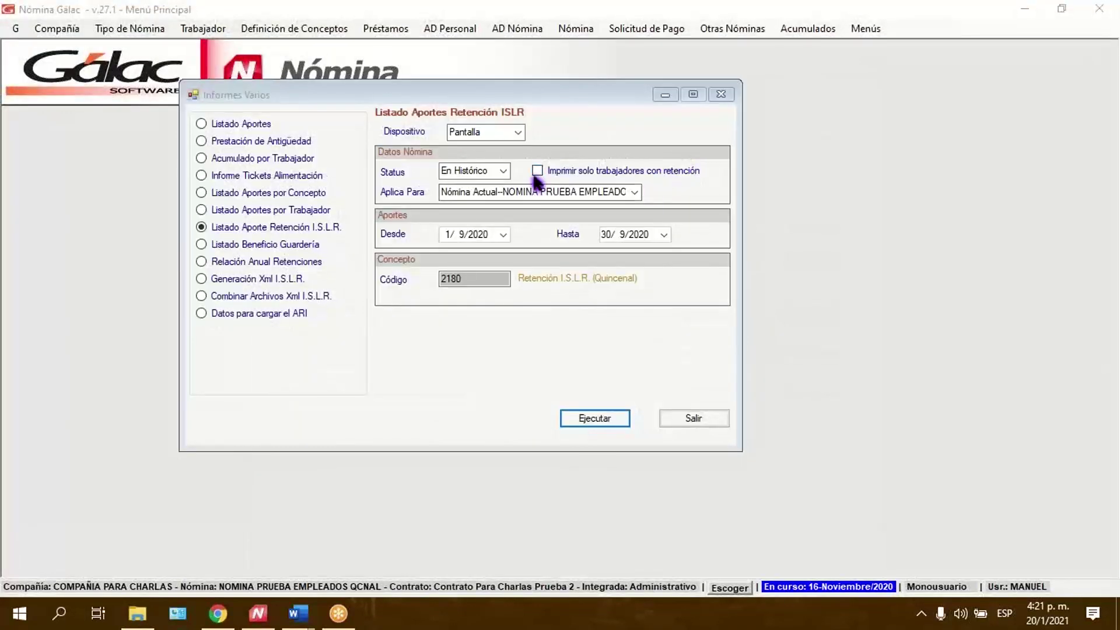
- Choose Generación Xml I.S.L.R. and set its initial period to septiembre 2020
left_click(263, 284)
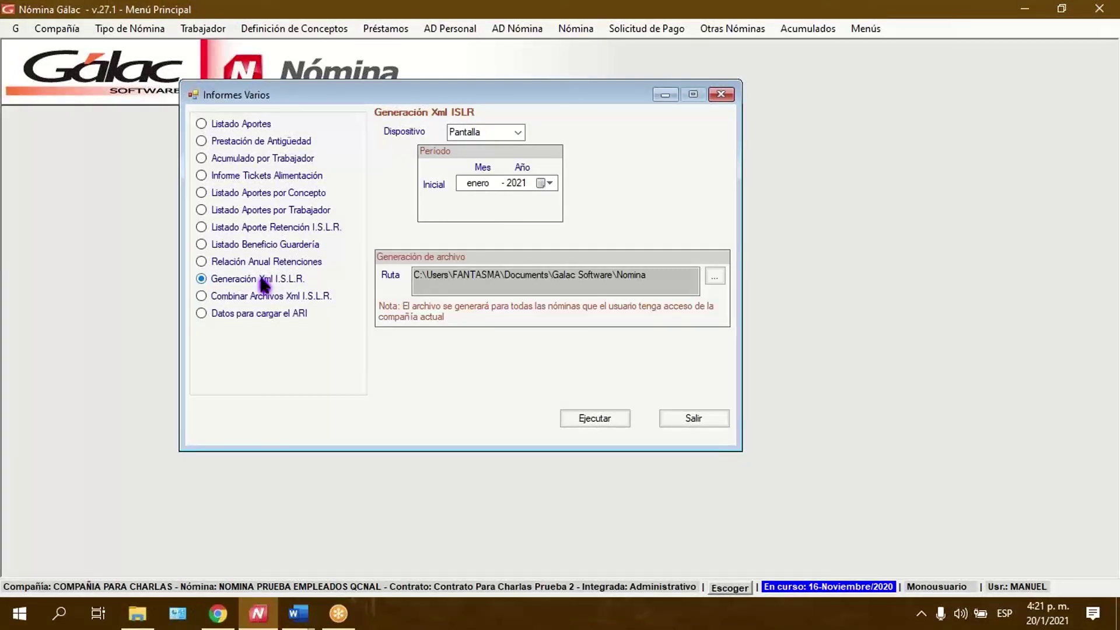
left_click(484, 188)
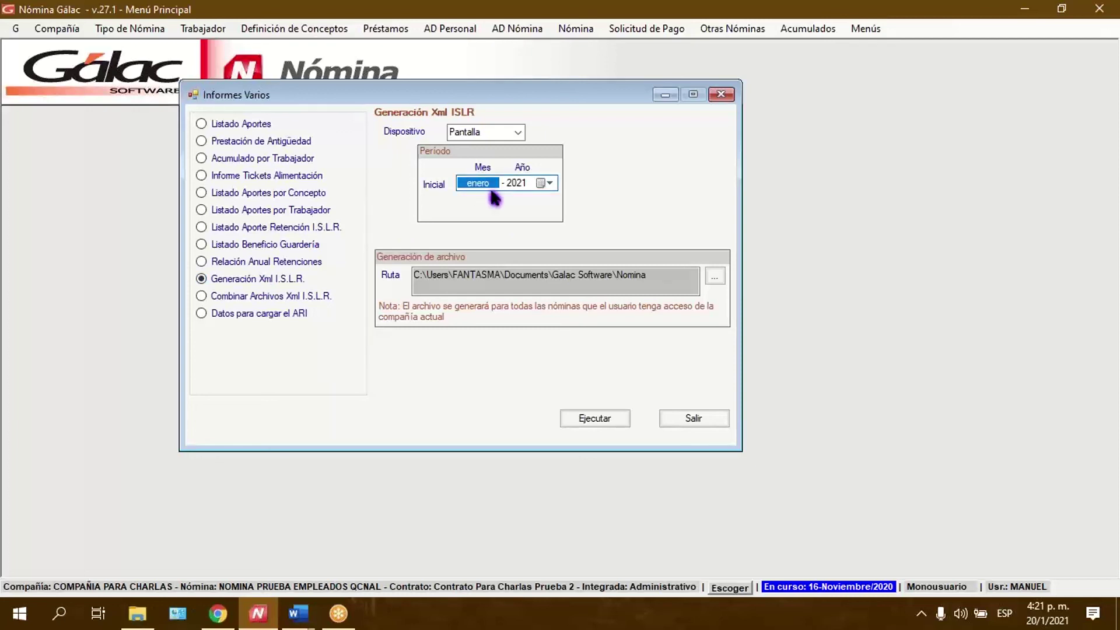
key("9")
left_click(515, 184)
type("2020")
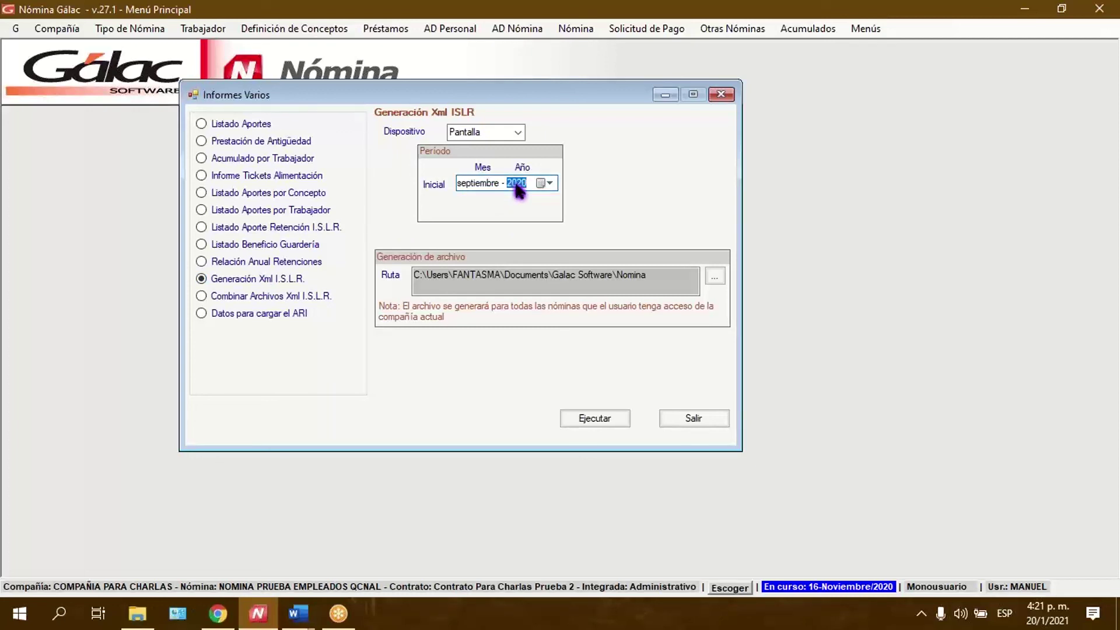
- Set the Escritorio (desktop) as the destination folder and generate the ISLR XML file
left_click(716, 274)
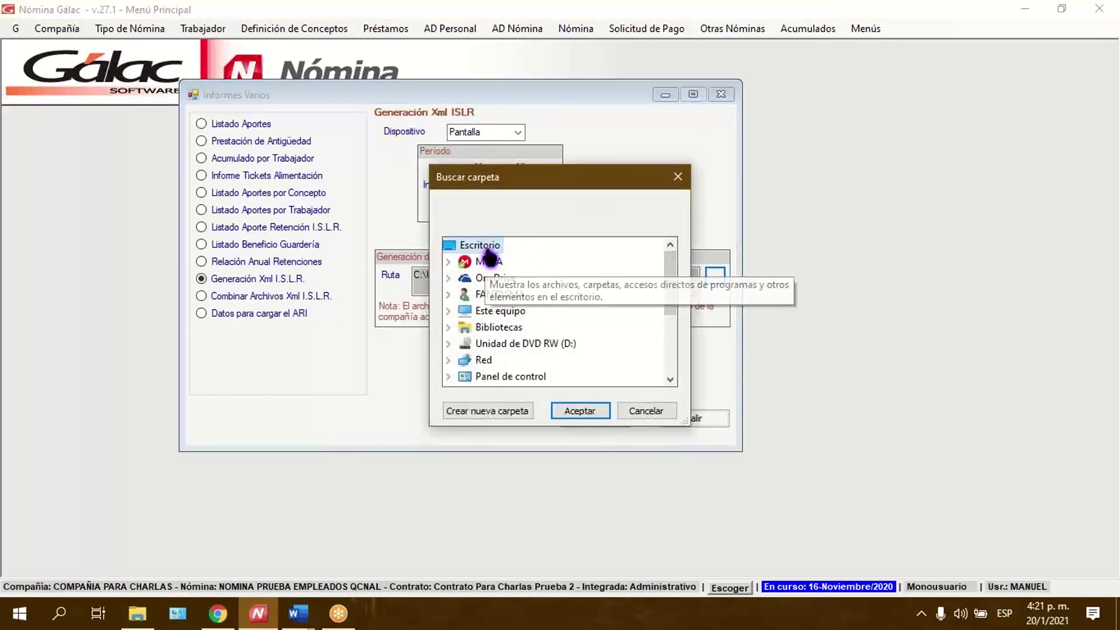
left_click(592, 412)
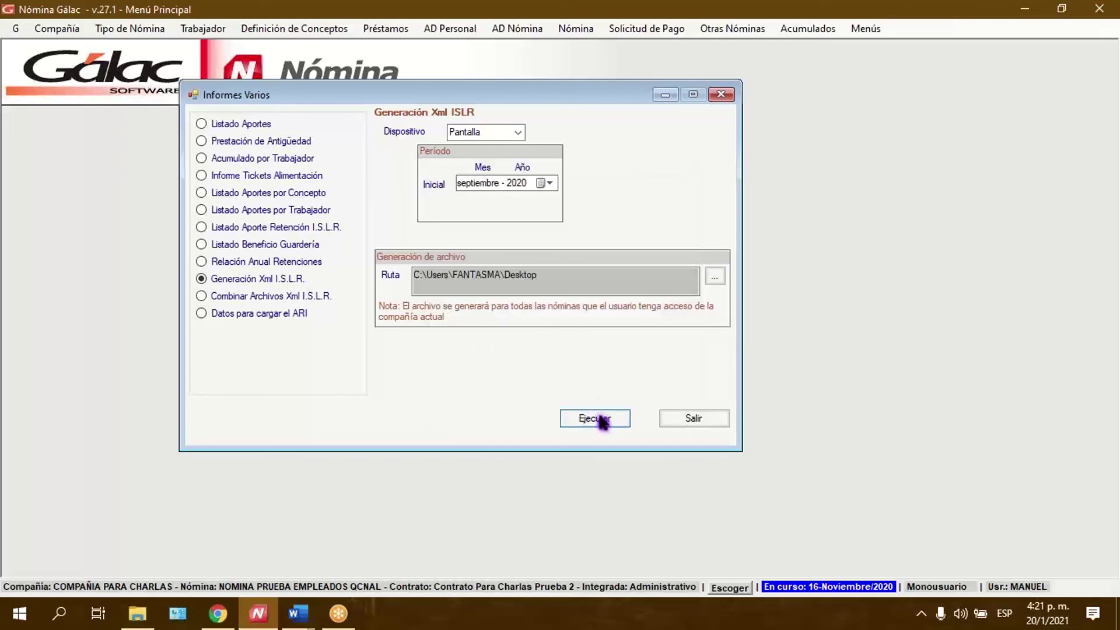
left_click(601, 419)
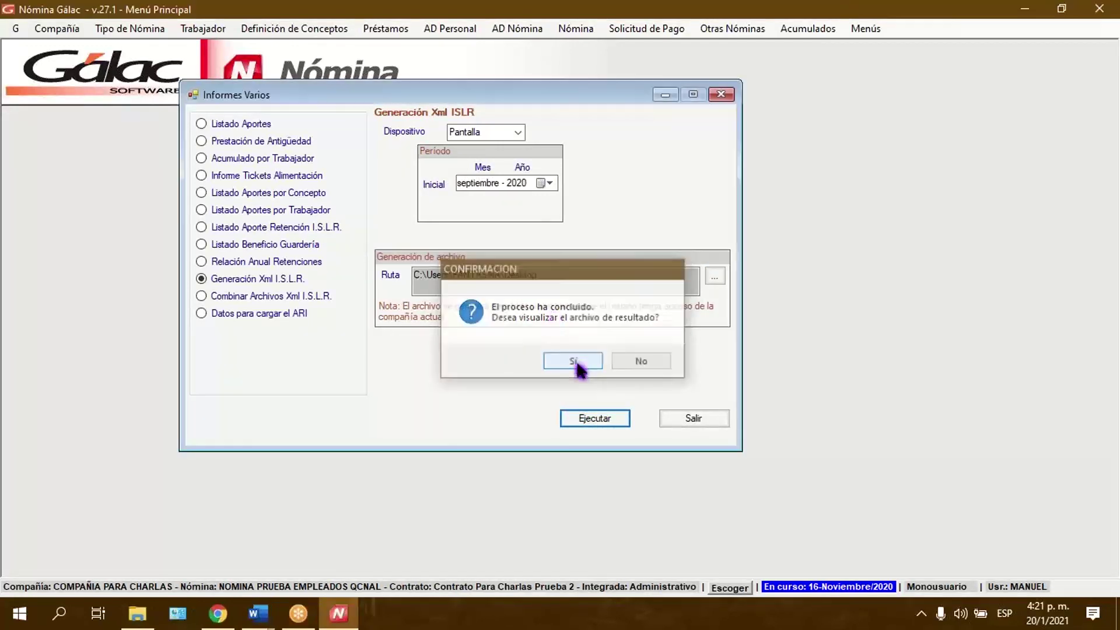
- Exit Informes Varios, move the trabajador file to a free spot on the desktop and return to Nómina Gálac
left_click(575, 361)
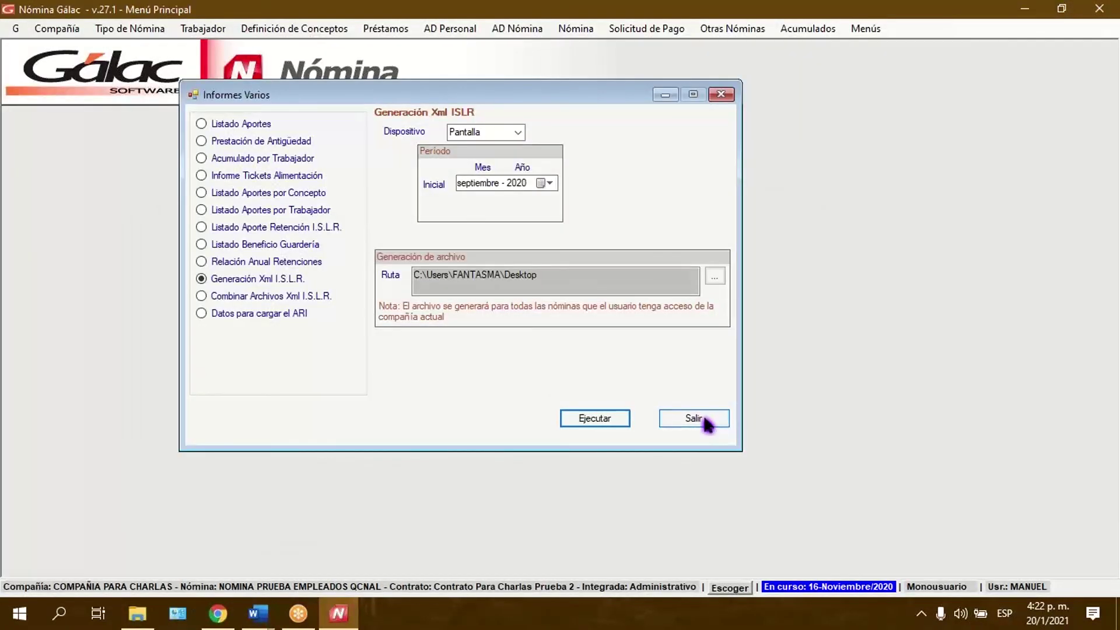
left_click(705, 419)
left_click(1025, 10)
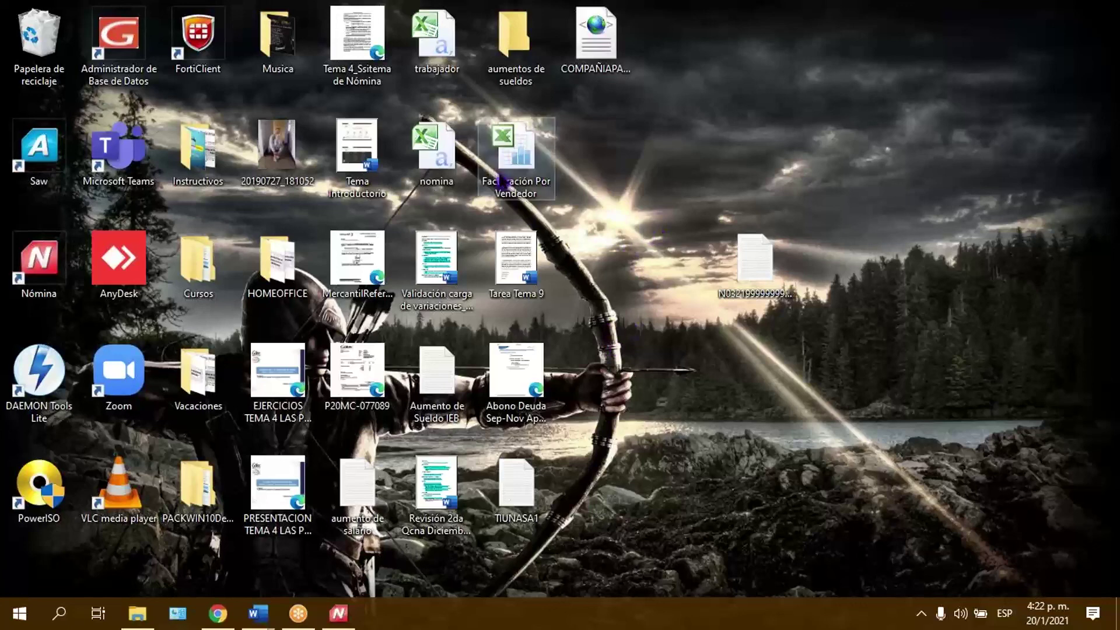
mouse_move(335, 619)
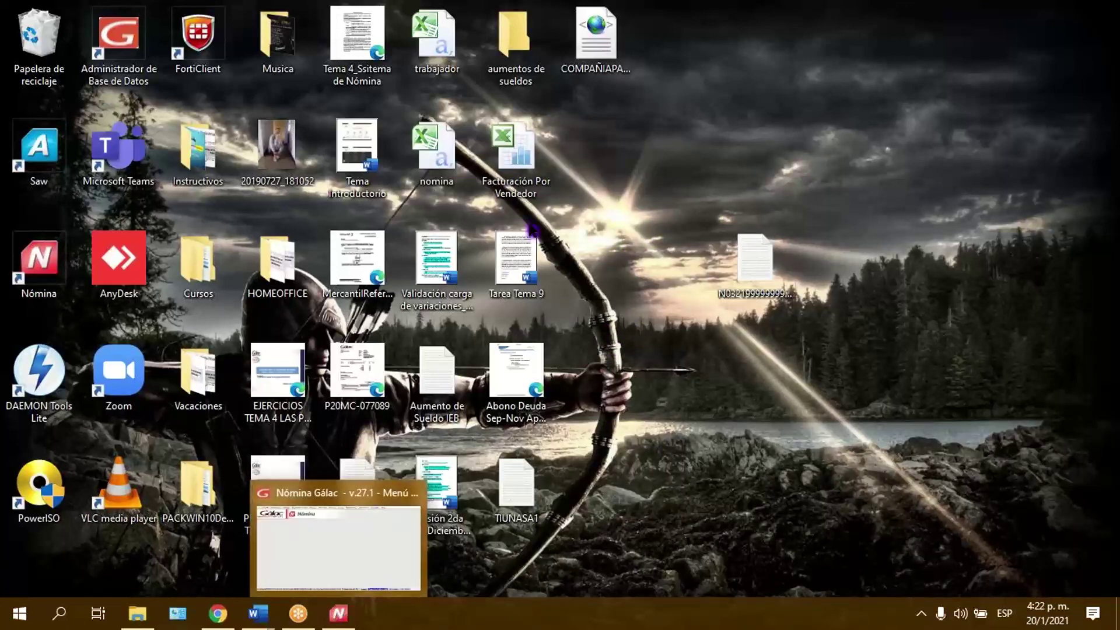
left_click_drag(438, 38, 598, 166)
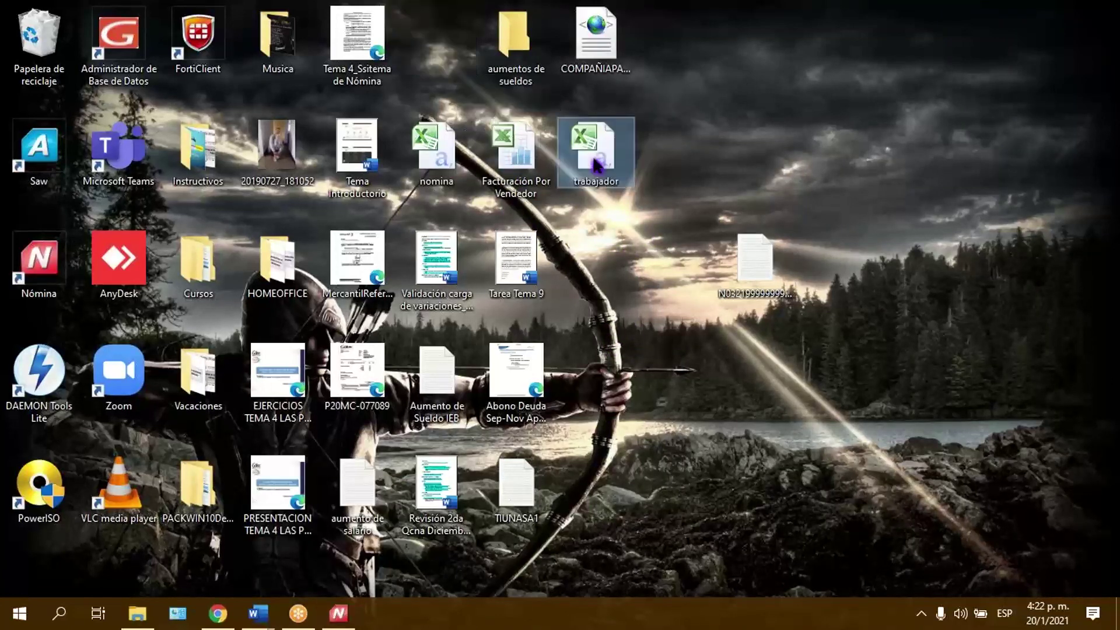
left_click(339, 613)
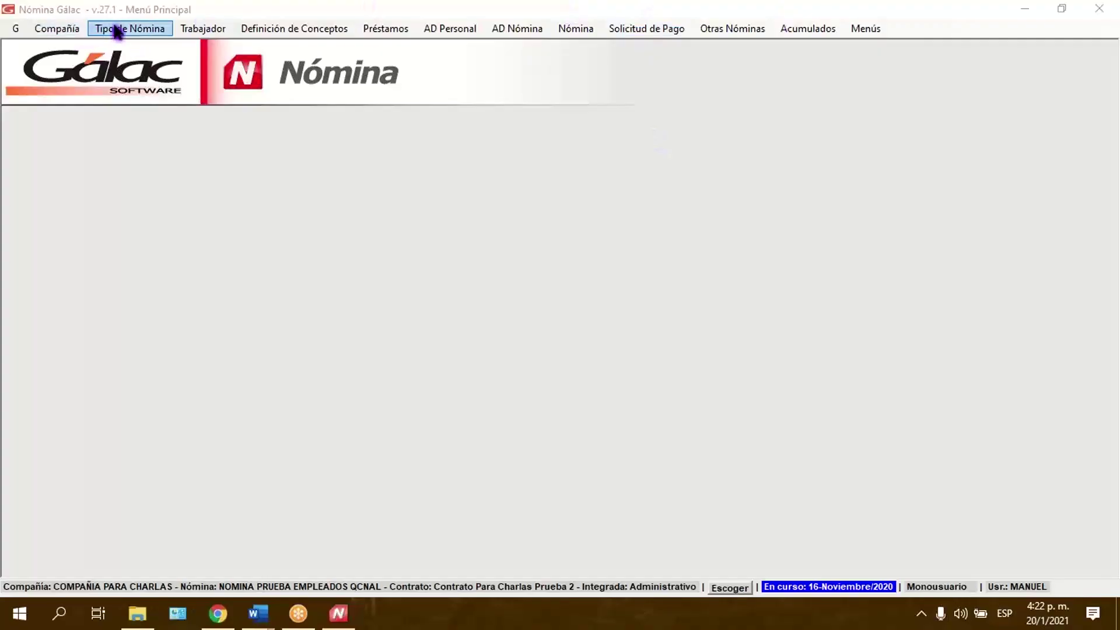
- Open Informes Varios again, choose Generación Xml I.S.L.R. and set the initial period to septiembre 2020
left_click(586, 37)
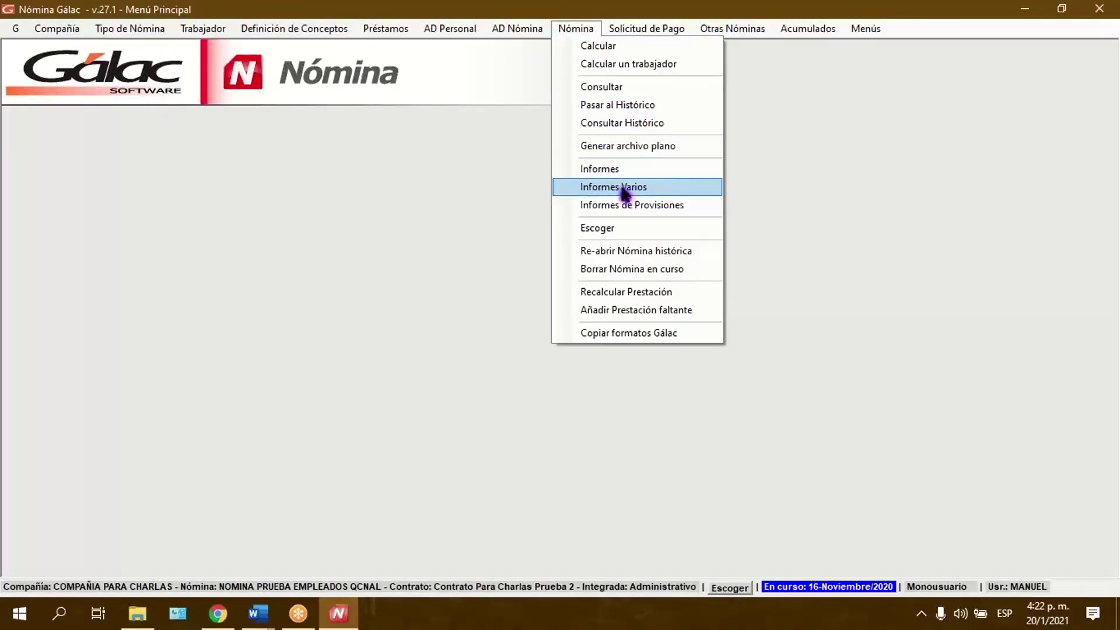
left_click(623, 188)
left_click(125, 240)
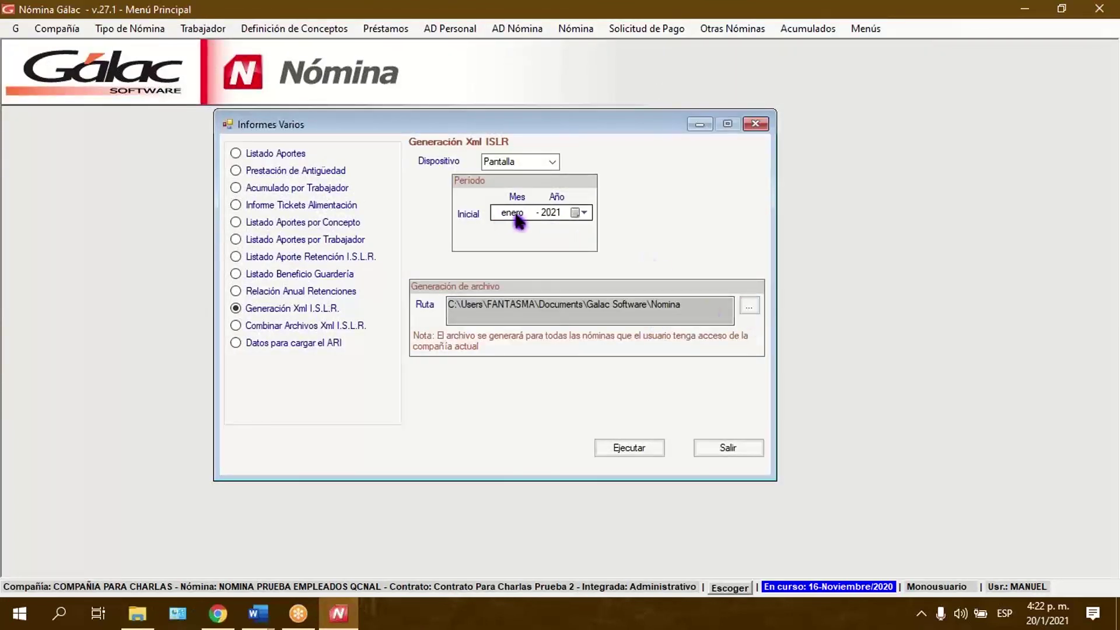
left_click(516, 216)
left_click(557, 215)
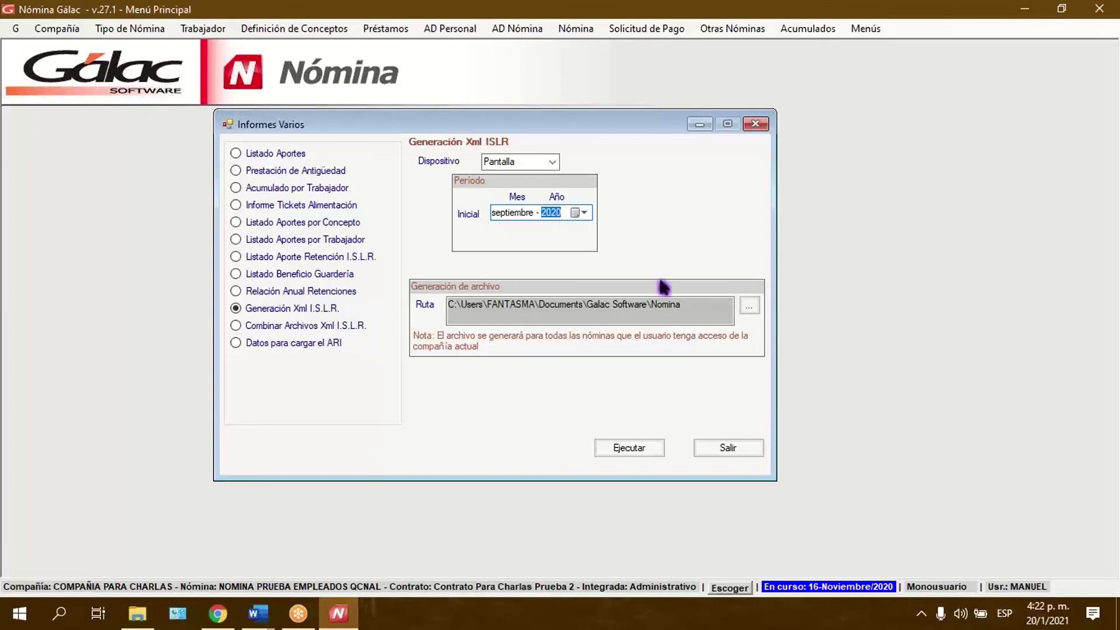
- Choose Escritorio as the destination folder, generate the September 2020 ISLR XML file and acknowledge the message
left_click(750, 307)
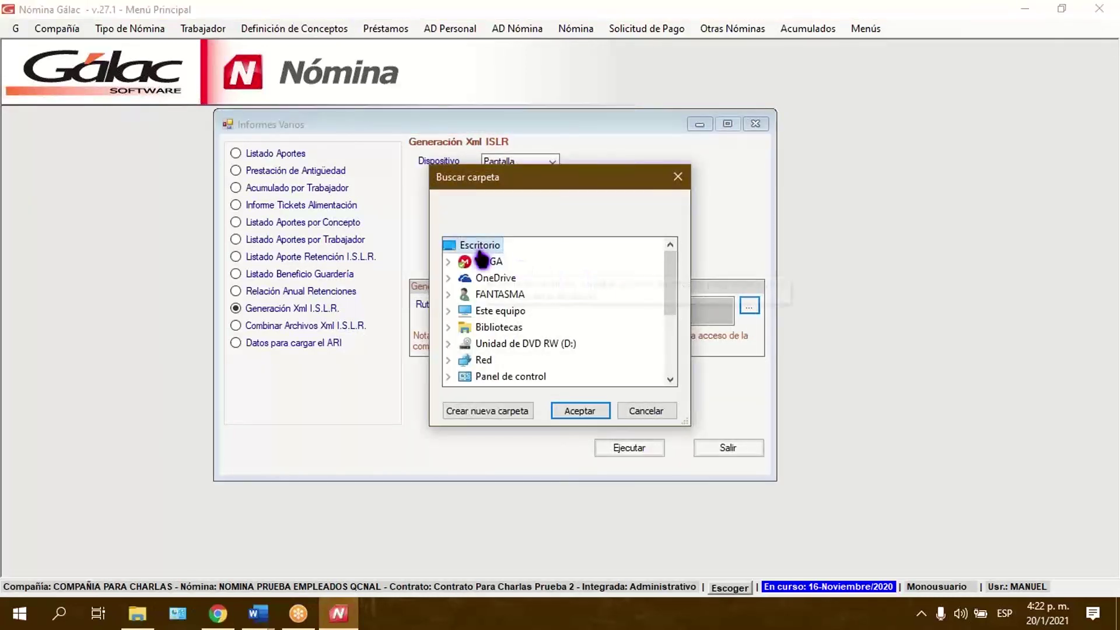
left_click(590, 414)
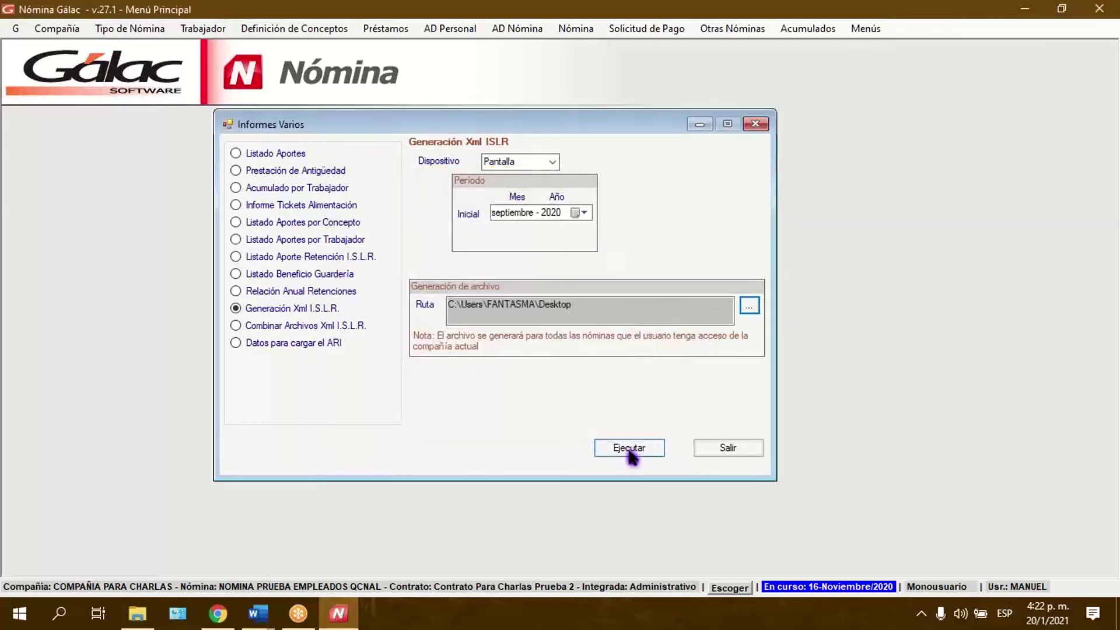
left_click(630, 452)
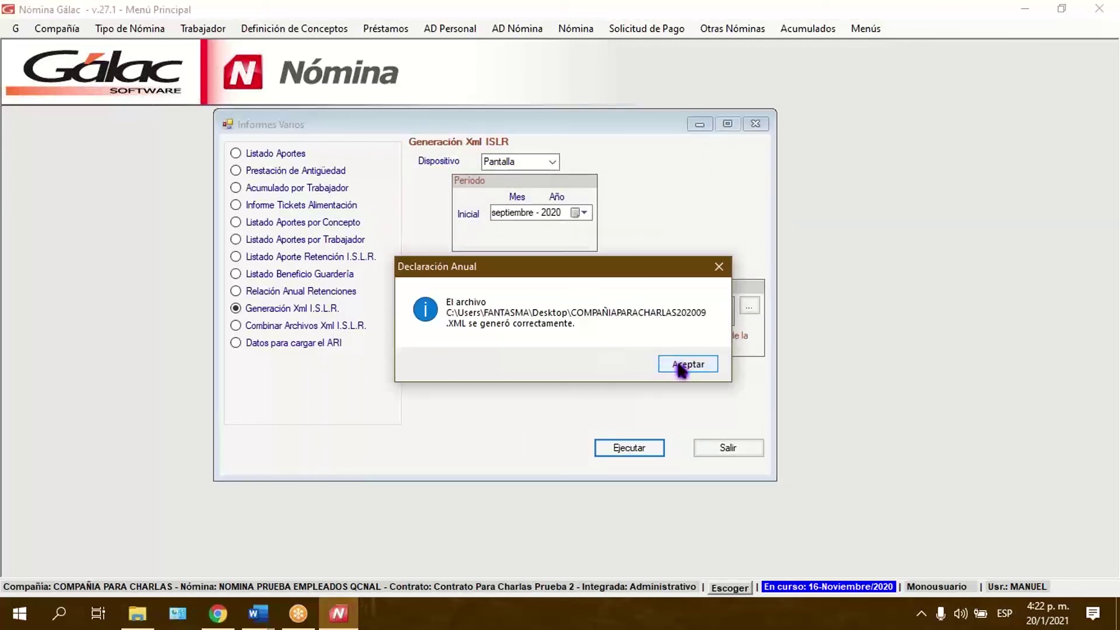
left_click(681, 367)
- Move the generated COMPAÑIAPARACHARLAS202009.XML to an empty area of the desktop and open it in Internet Explorer
left_click(1021, 10)
left_click_drag(607, 55, 684, 398)
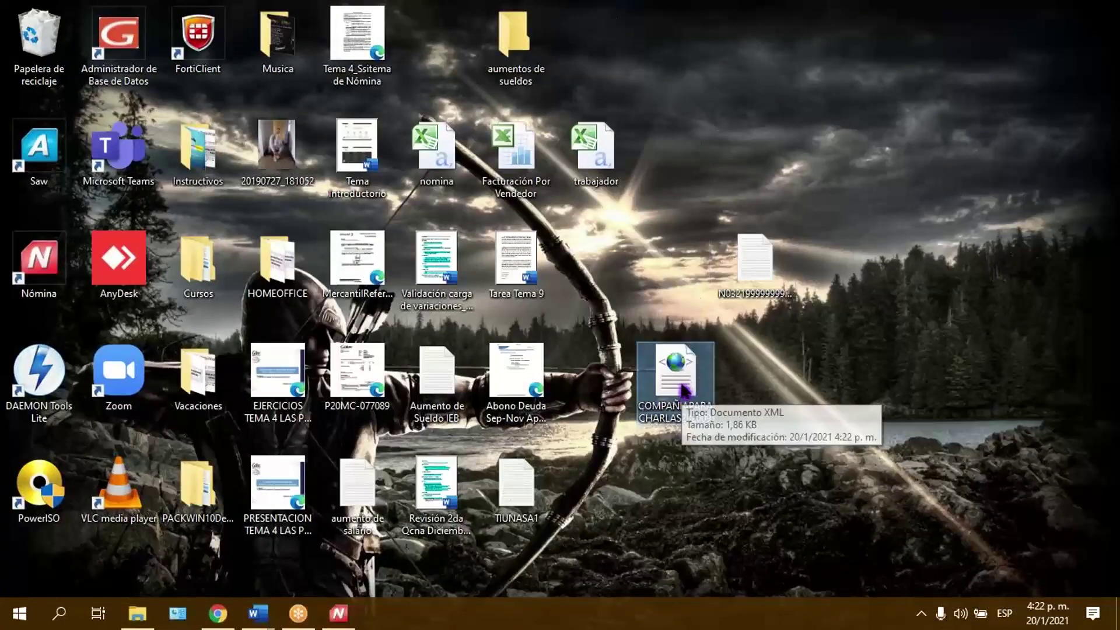
double_click(687, 385)
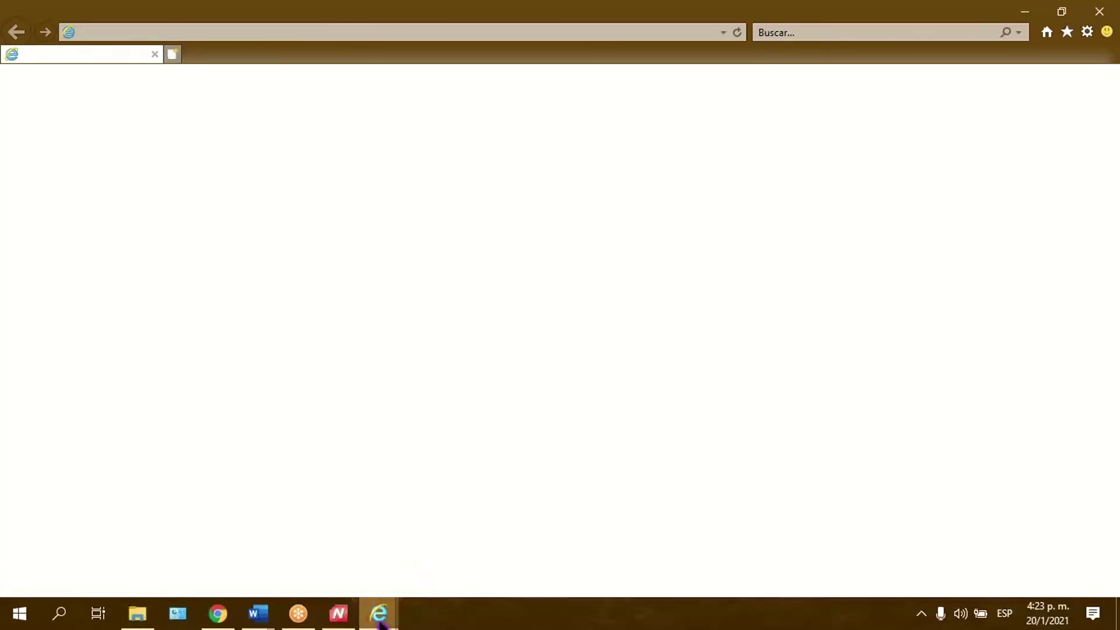
mouse_move(386, 617)
key("alt+F4")
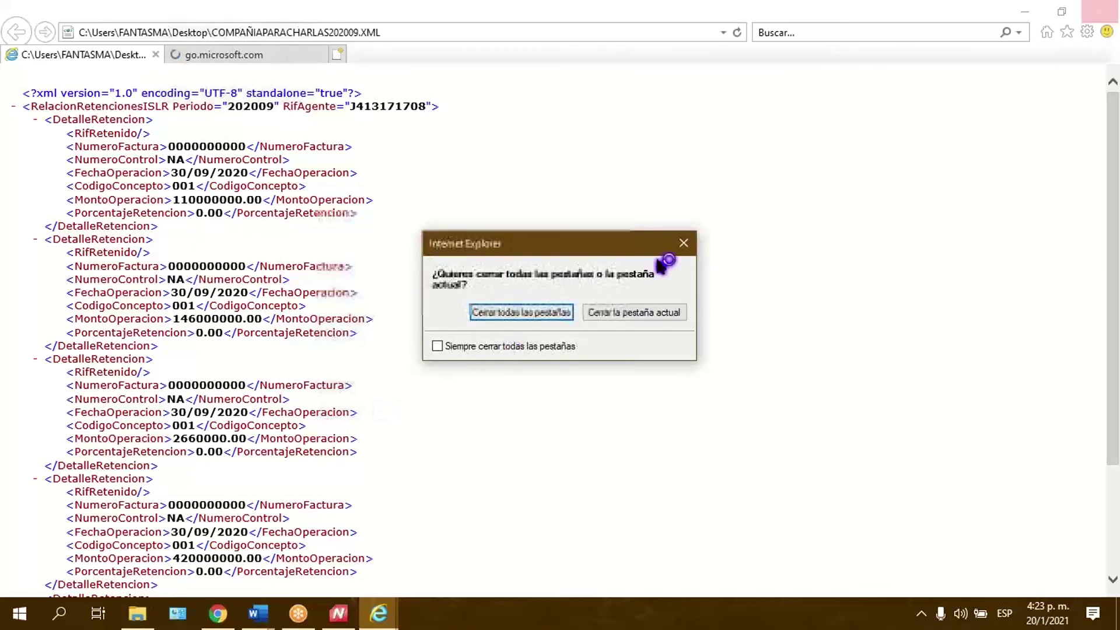
left_click(681, 245)
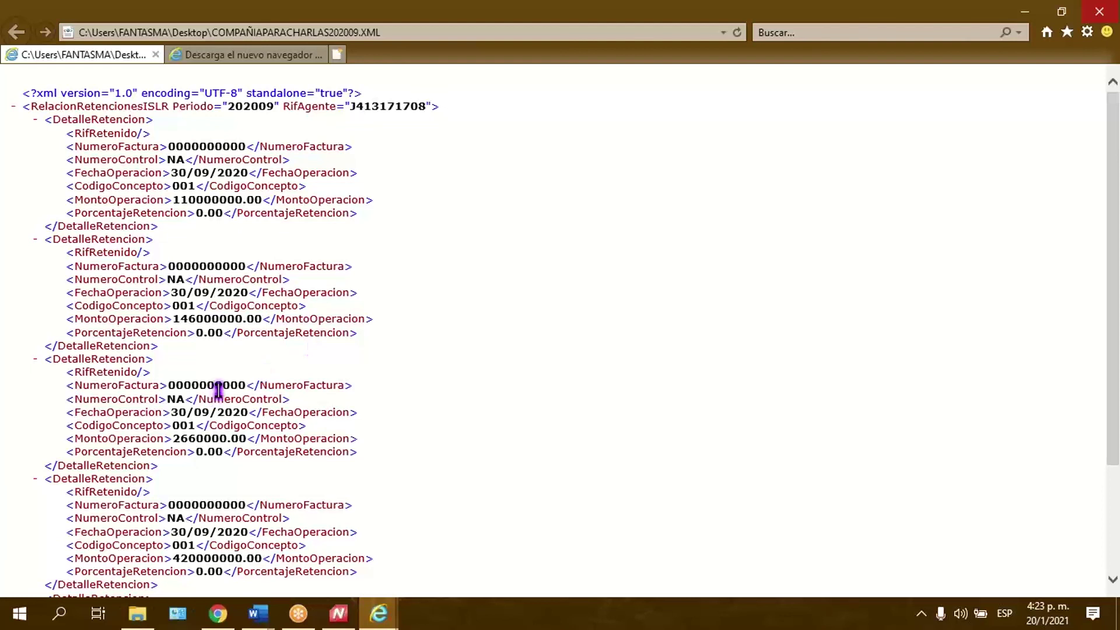
- Examine the RIF, operation date, amount and retention percentage of each DetalleRetencion entry in the XML file
scroll(288, 498, "down", 3)
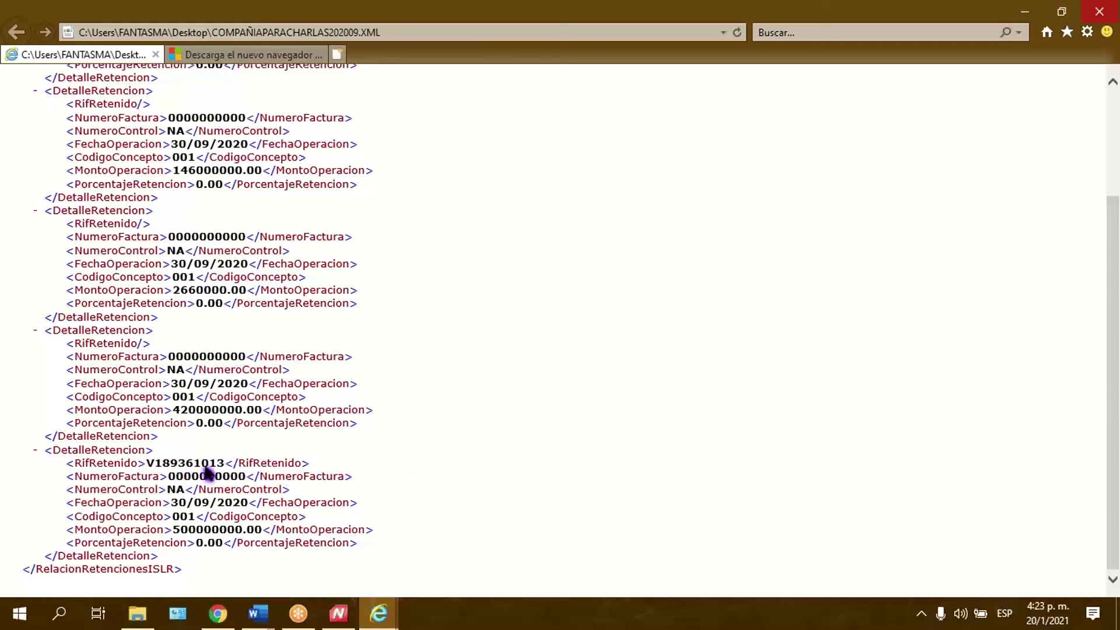
scroll(210, 461, "up", 3)
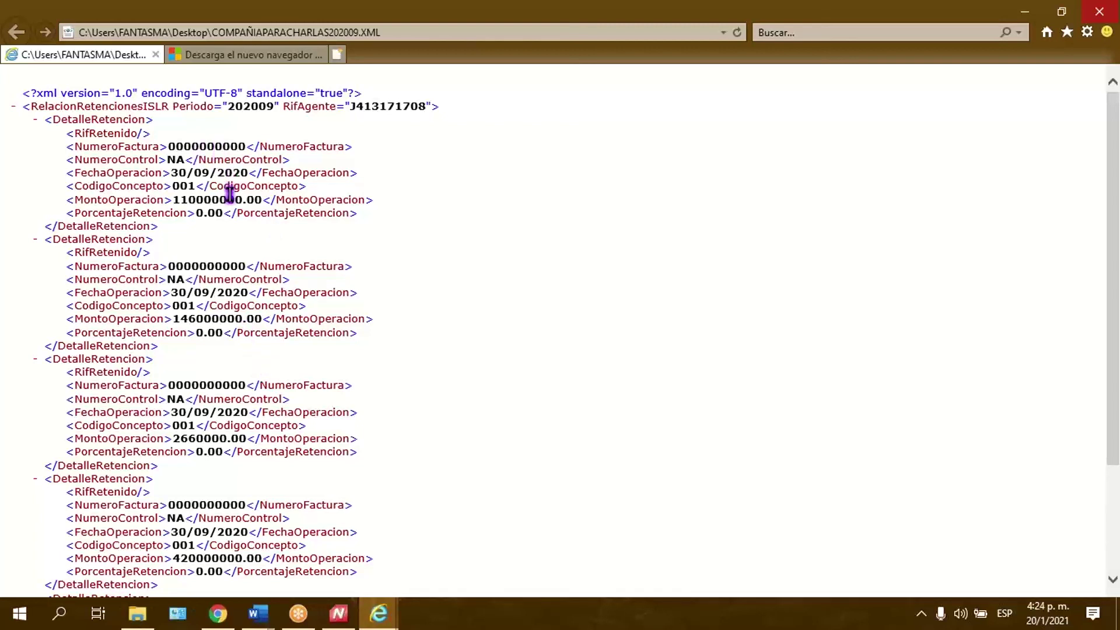
scroll(225, 193, "down", 3)
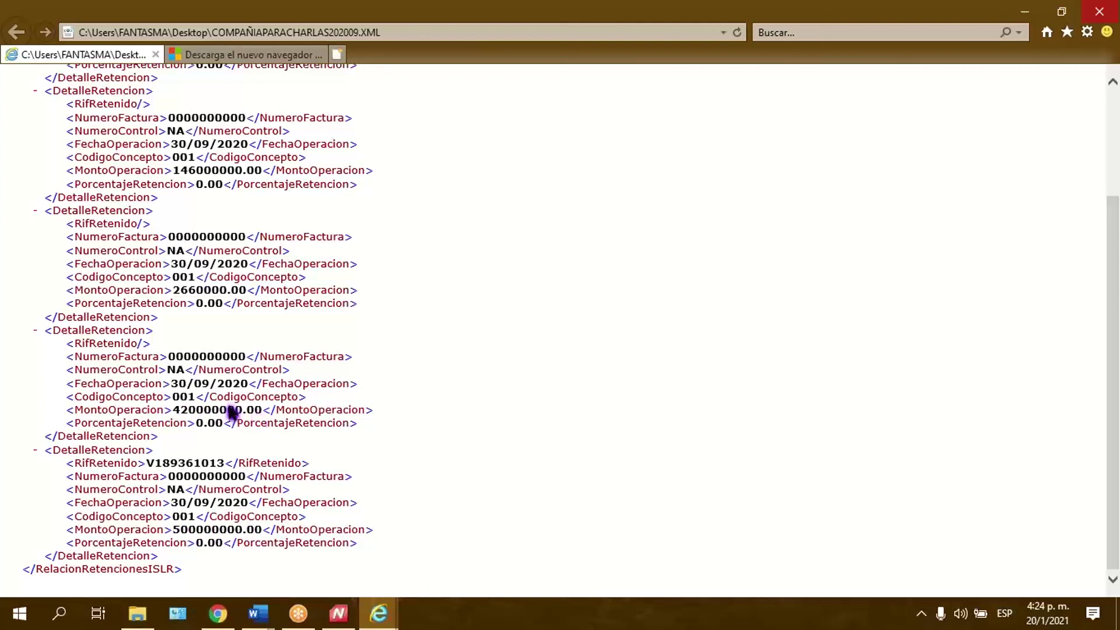
scroll(238, 387, "up", 2)
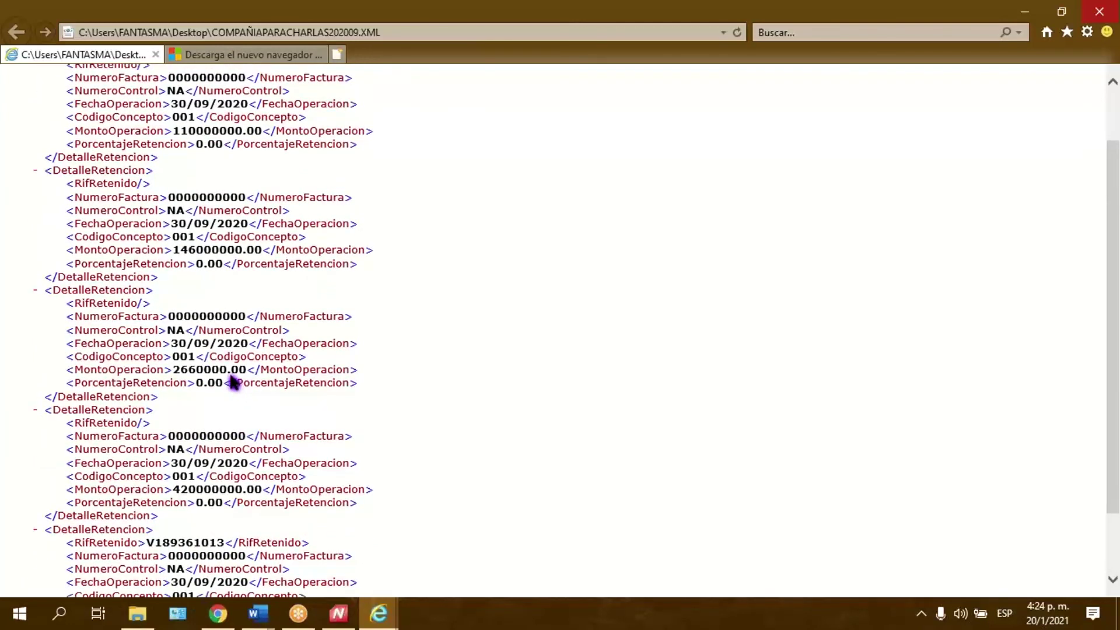
scroll(233, 382, "up", 2)
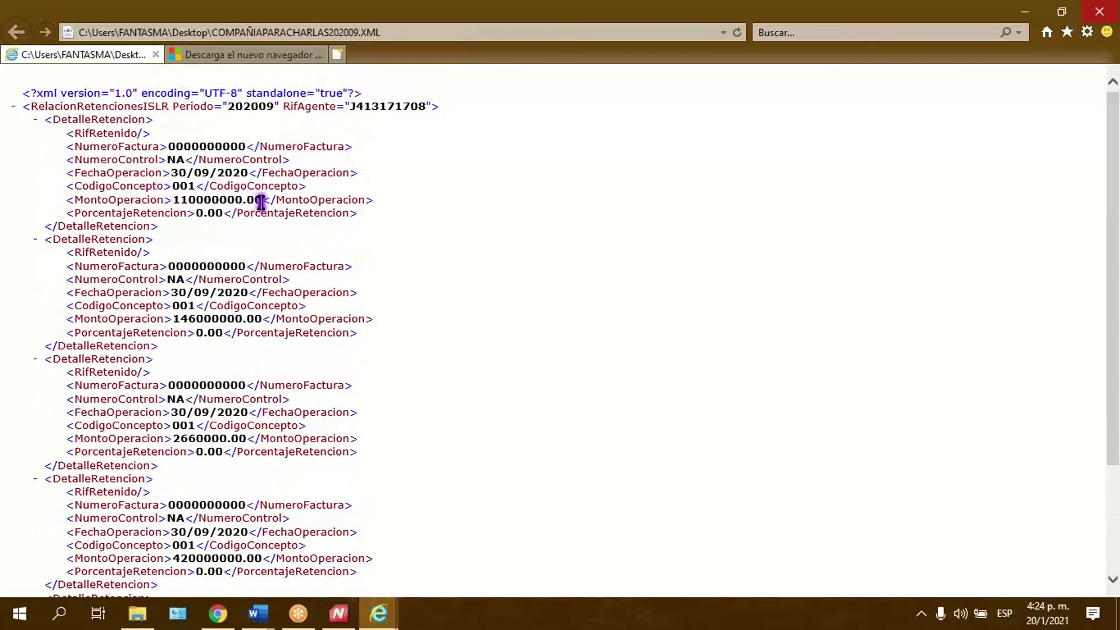
scroll(195, 182, "down", 4)
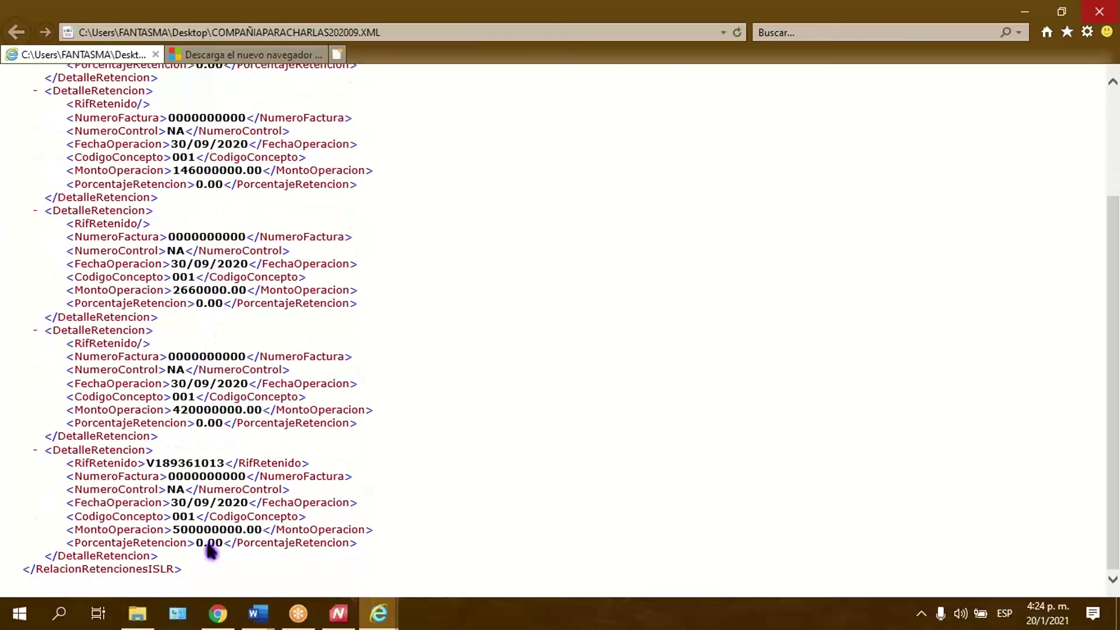
scroll(217, 428, "up", 4)
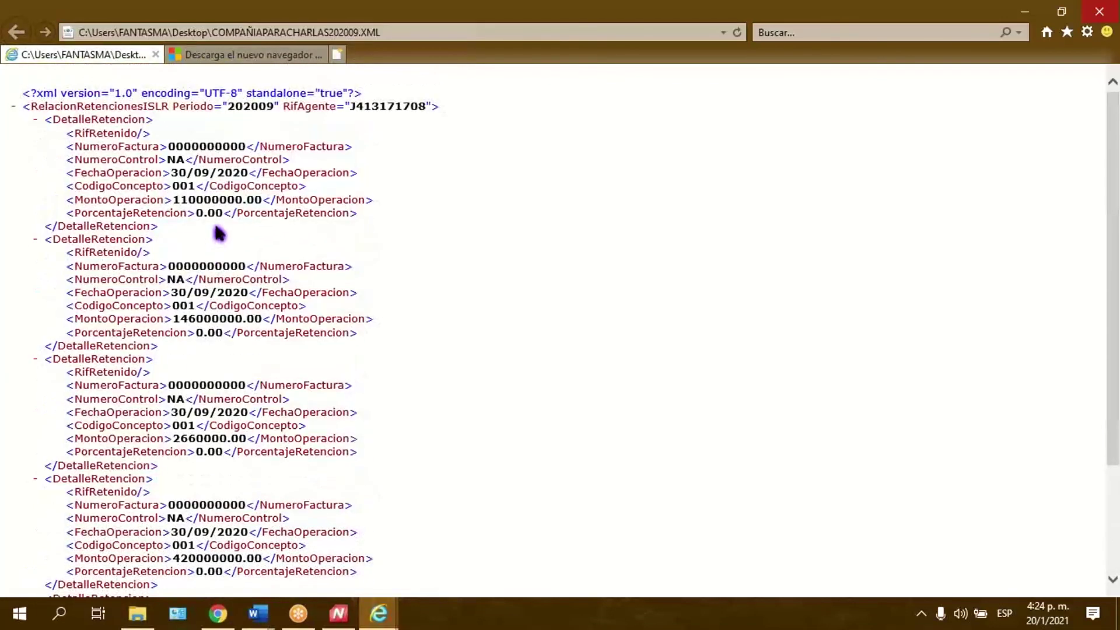
scroll(223, 292, "down", 2)
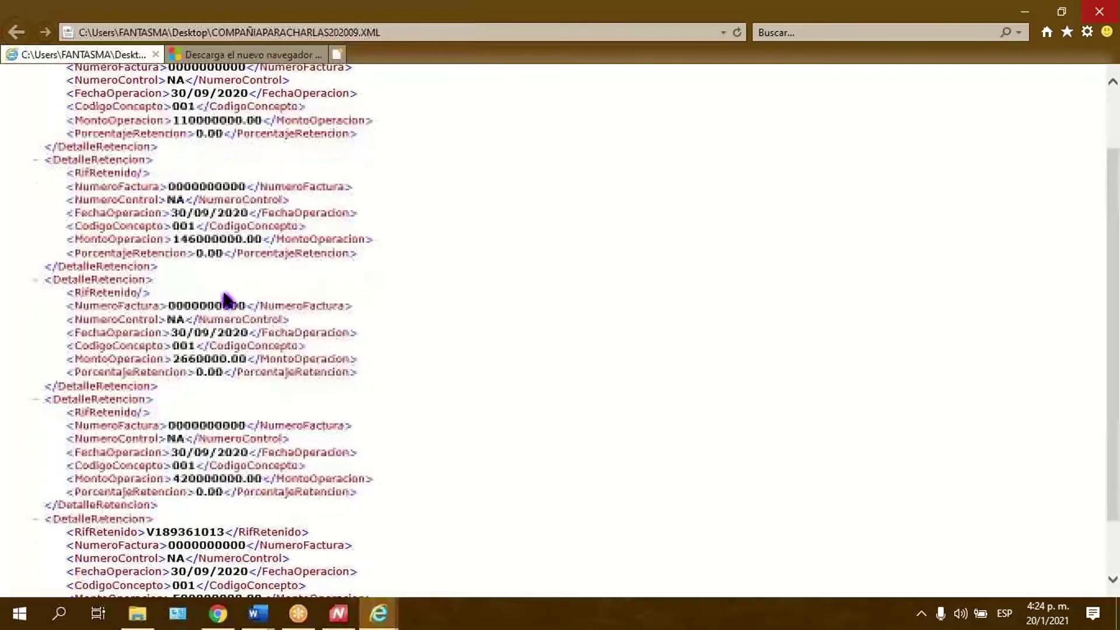
scroll(227, 234, "up", 2)
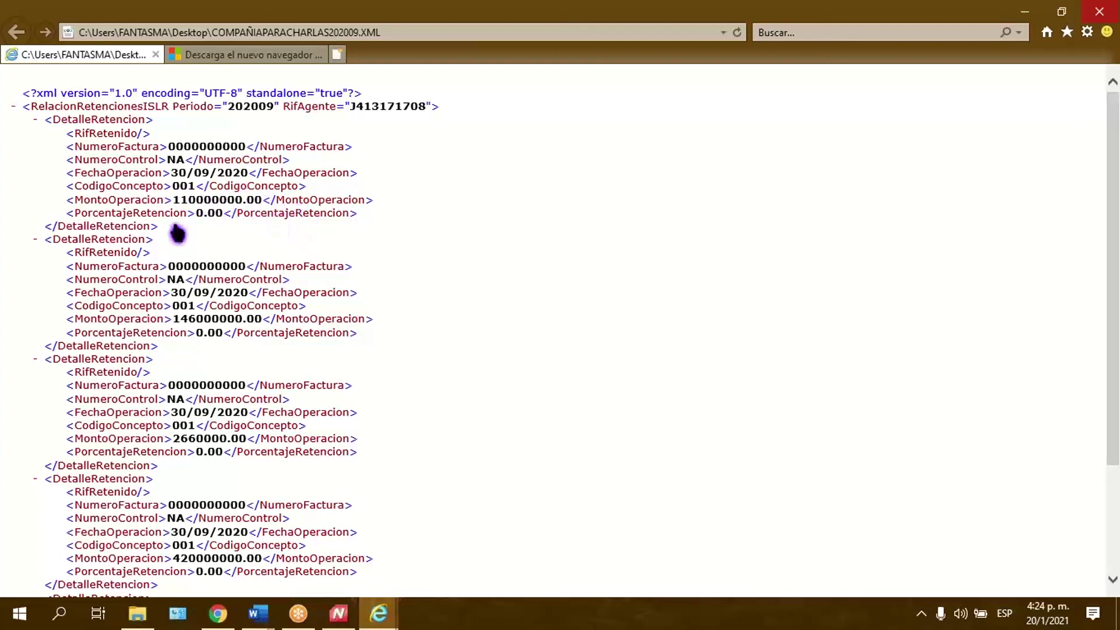
scroll(177, 234, "down", 1)
scroll(176, 233, "down", 1)
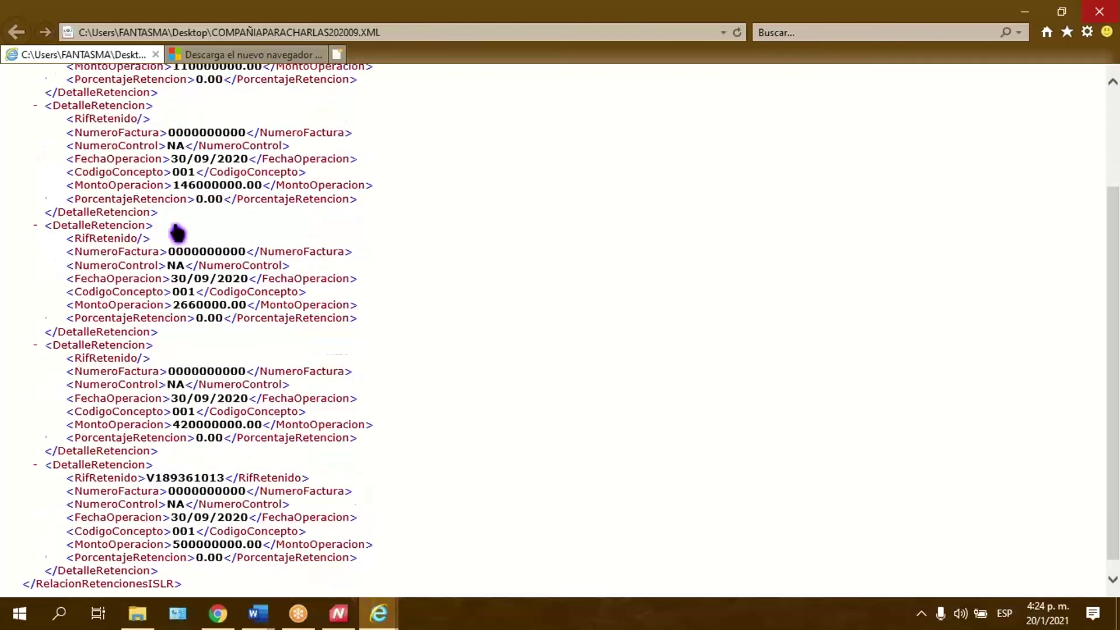
- Close the XML file's browser tab, switch back to Nómina Gálac and exit Informes Varios
left_click(1005, 519)
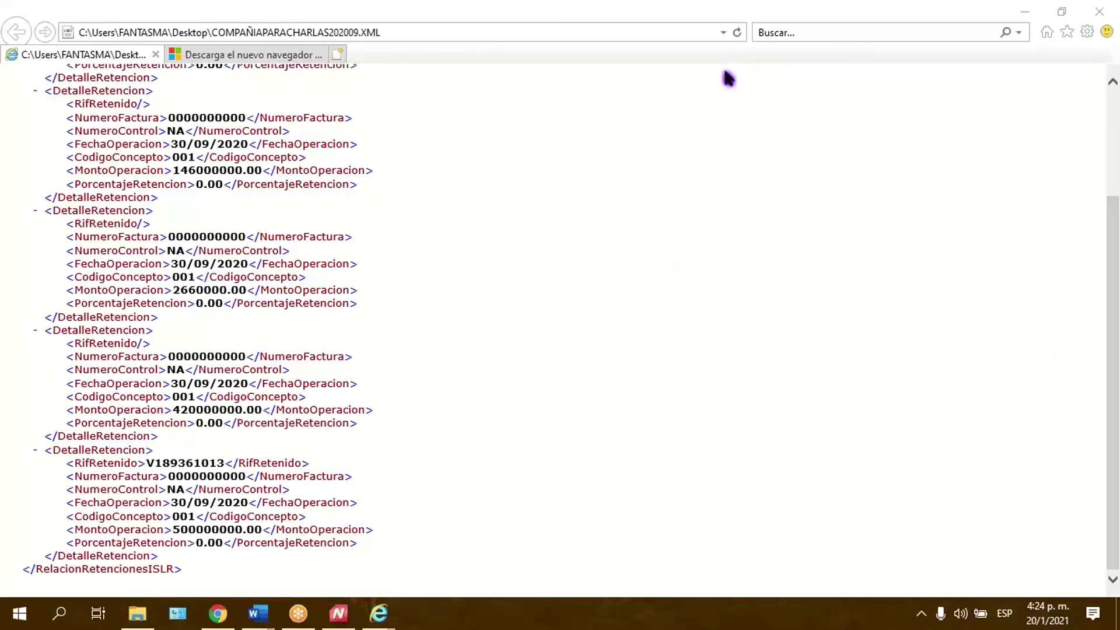
left_click(1095, 12)
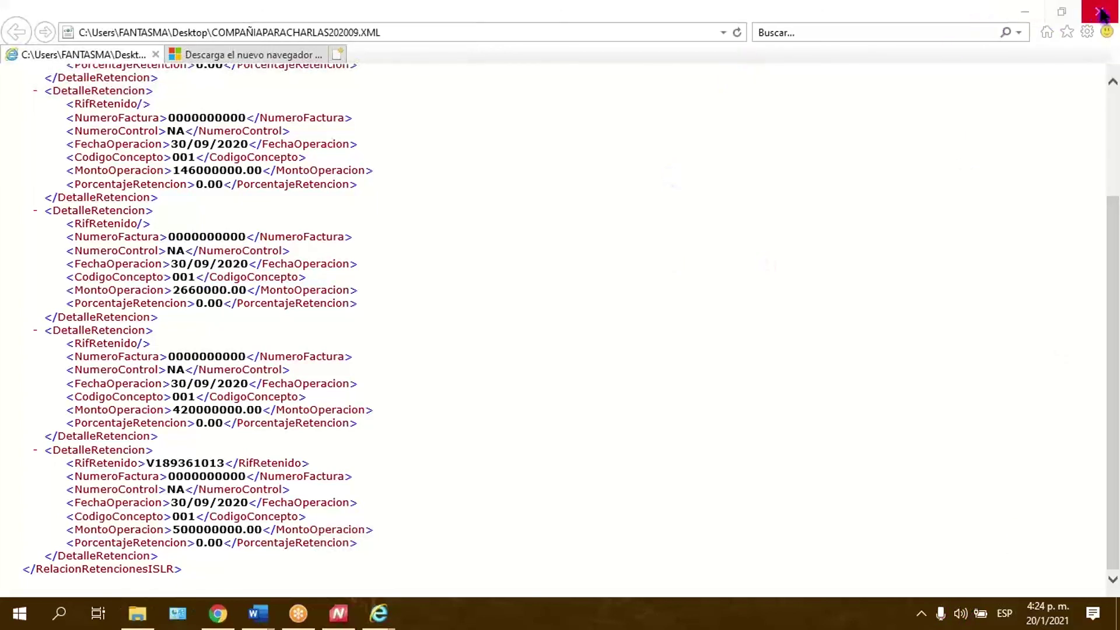
left_click(642, 322)
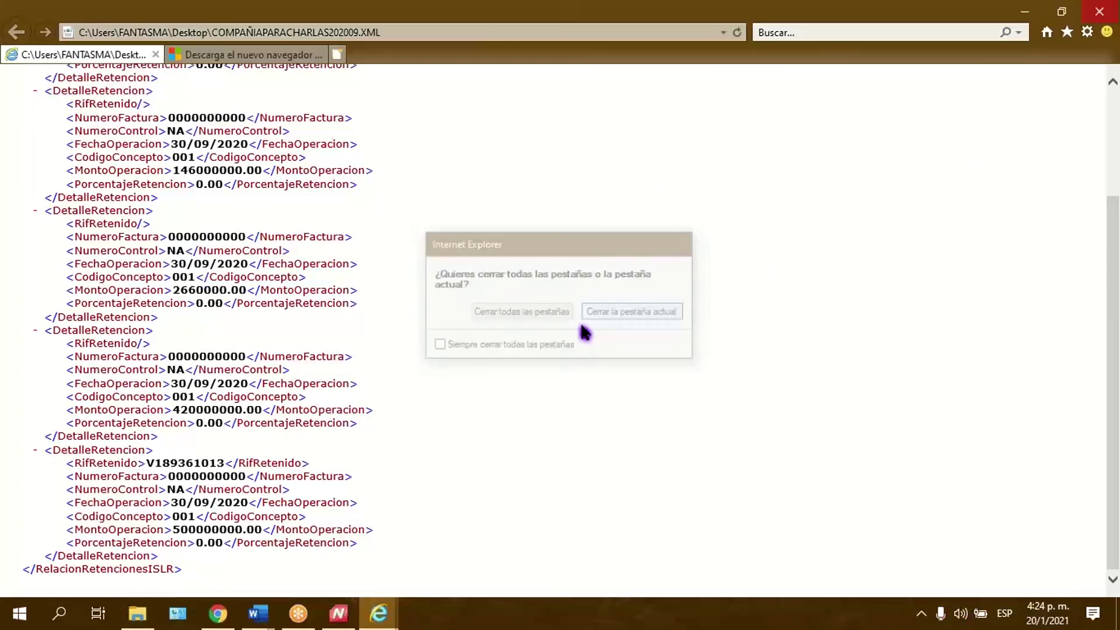
left_click(353, 616)
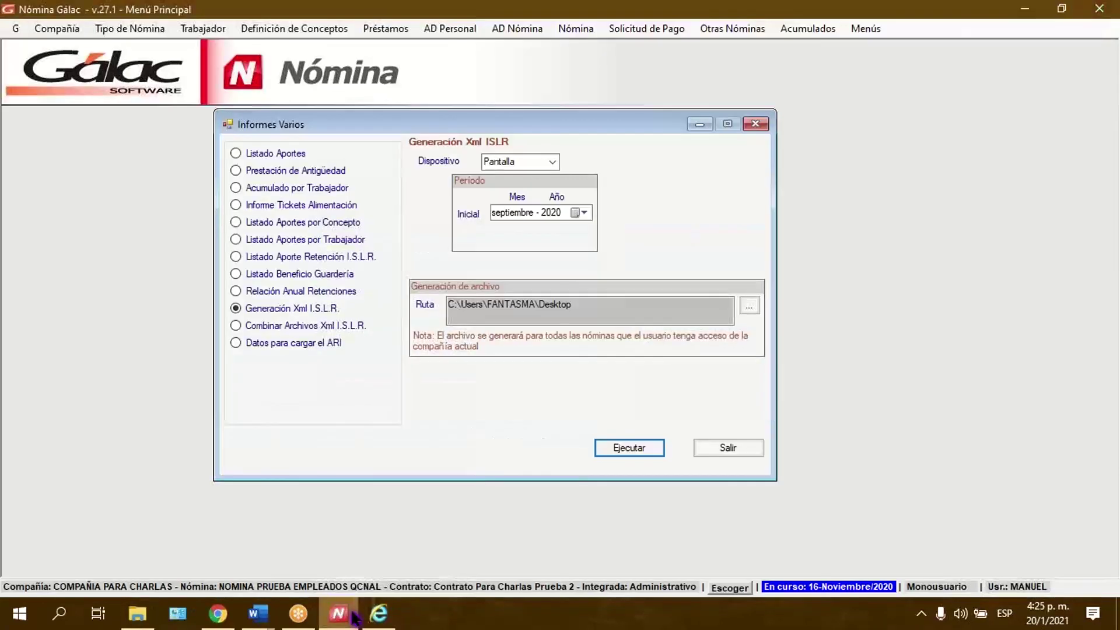
left_click(730, 449)
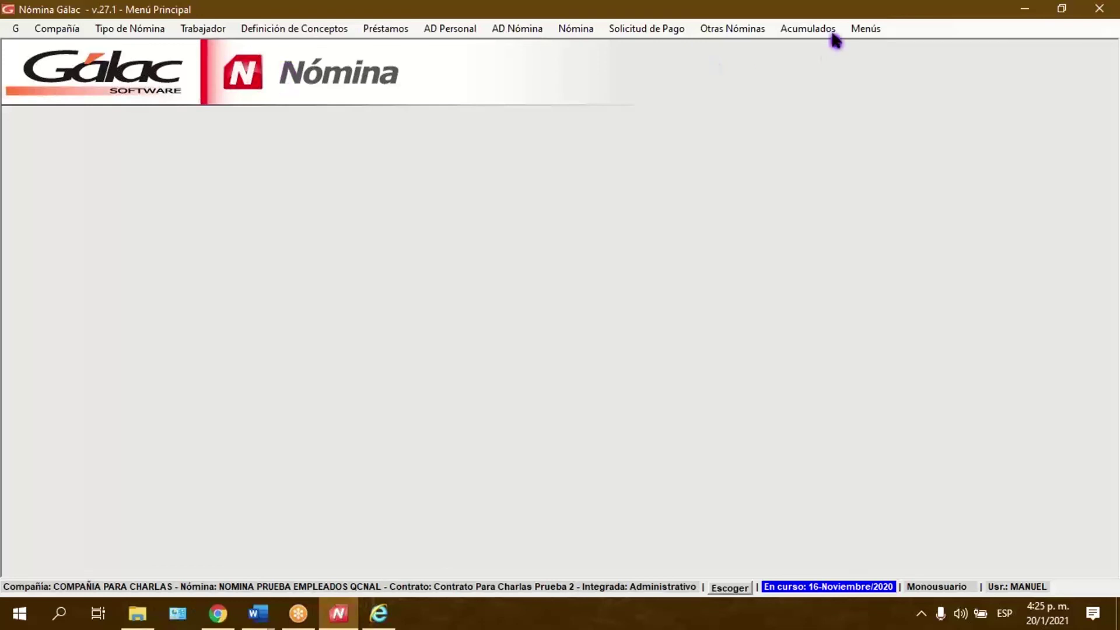
- Open the Trabajador reports, choose Comprobante de Retención ARC and set Cantidad to Todos
left_click(866, 29)
left_click(887, 47)
left_click(204, 29)
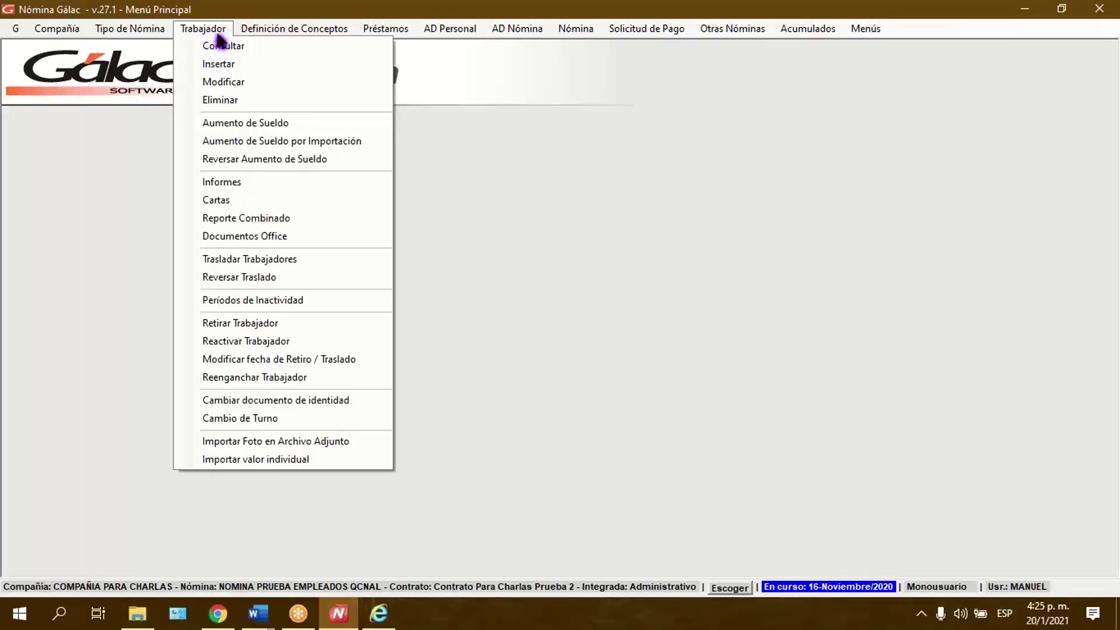
left_click(225, 183)
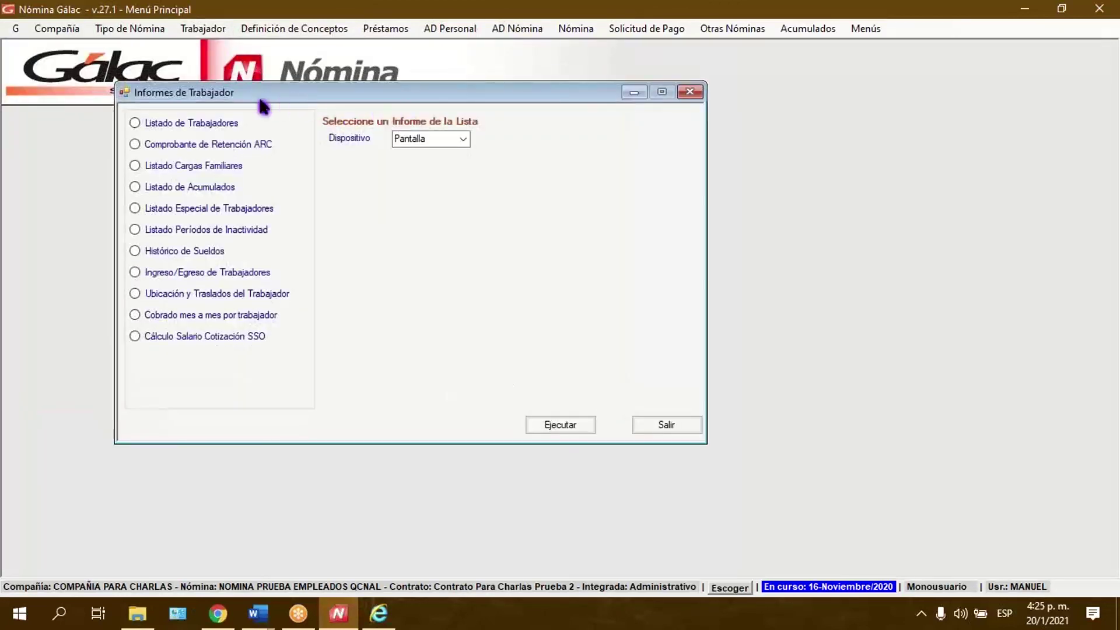
left_click(155, 148)
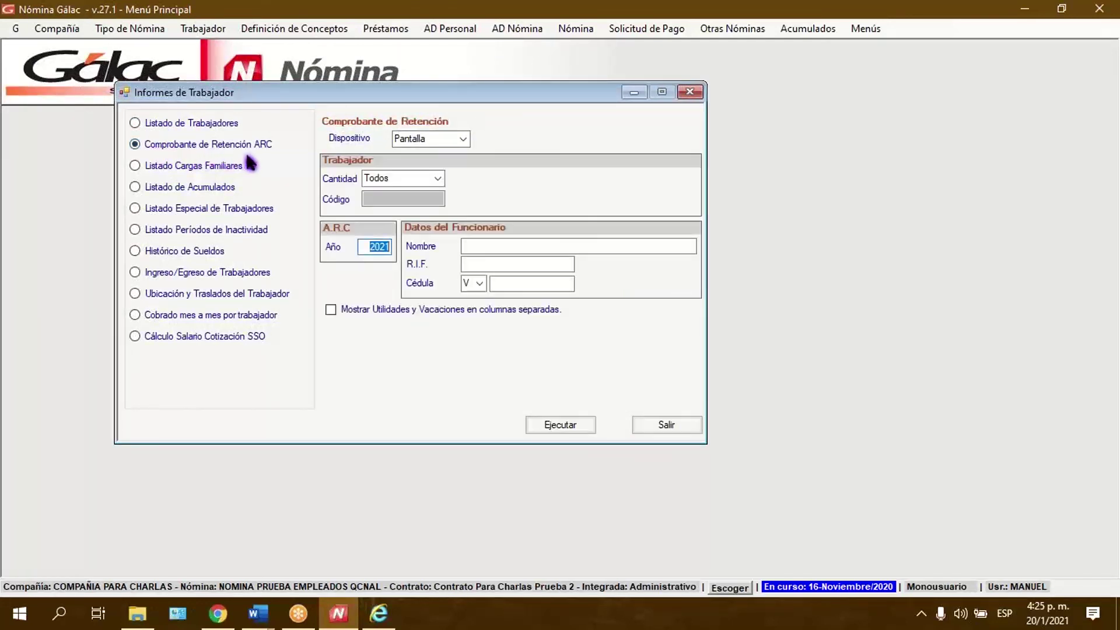
left_click(436, 179)
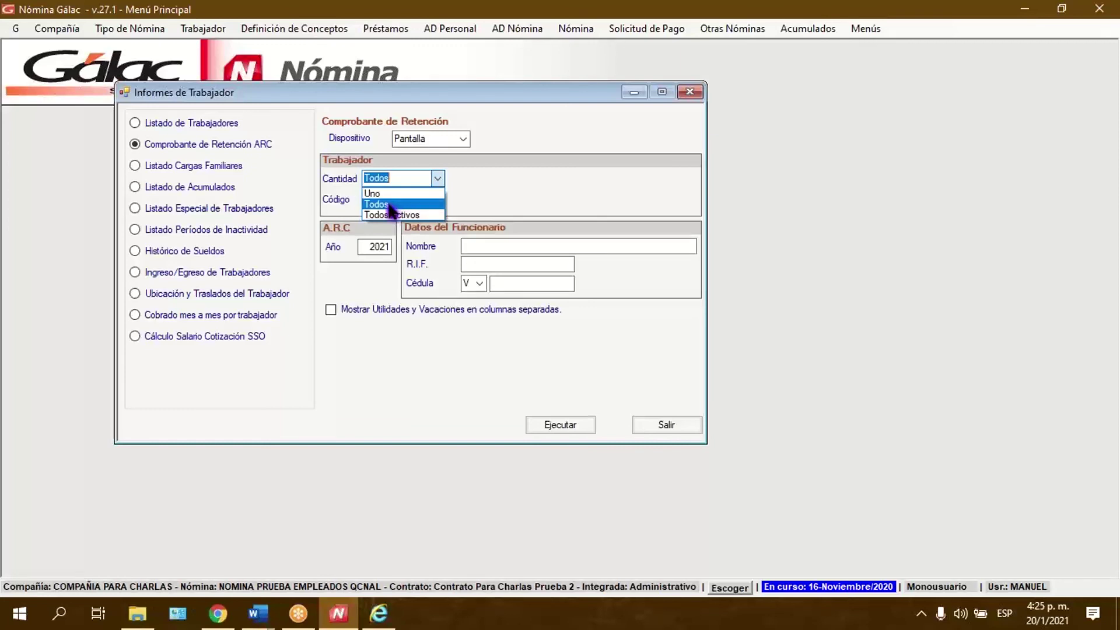
left_click(386, 205)
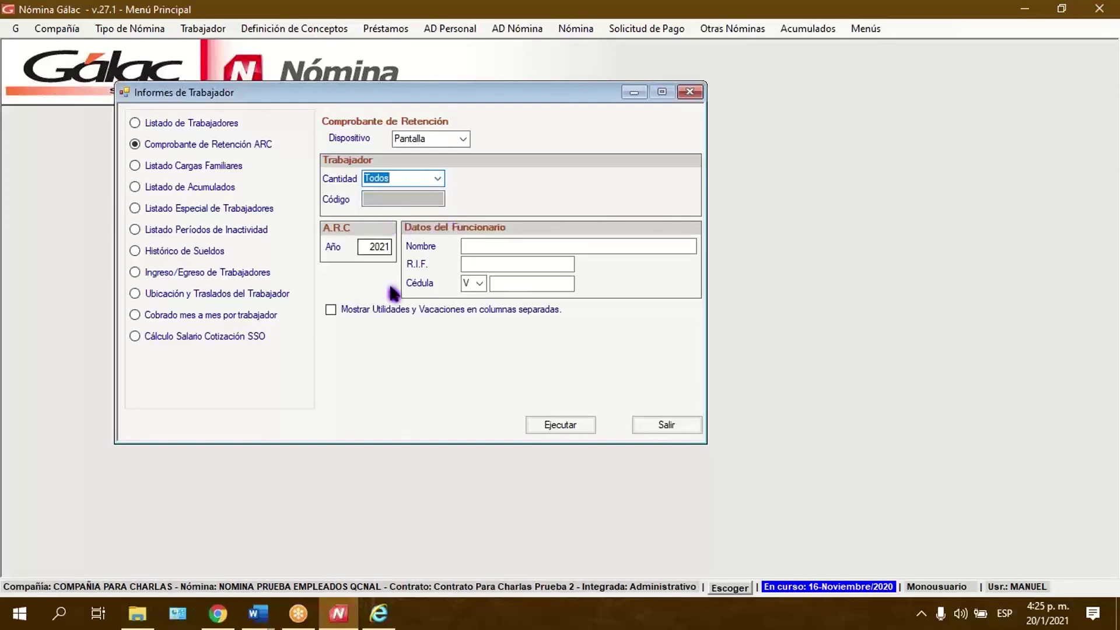
- Run the Comprobante de Retención ARC on screen for the year 2020 with Utilidades and Vacaciones shown in separate columns
left_click(367, 250)
type("2")
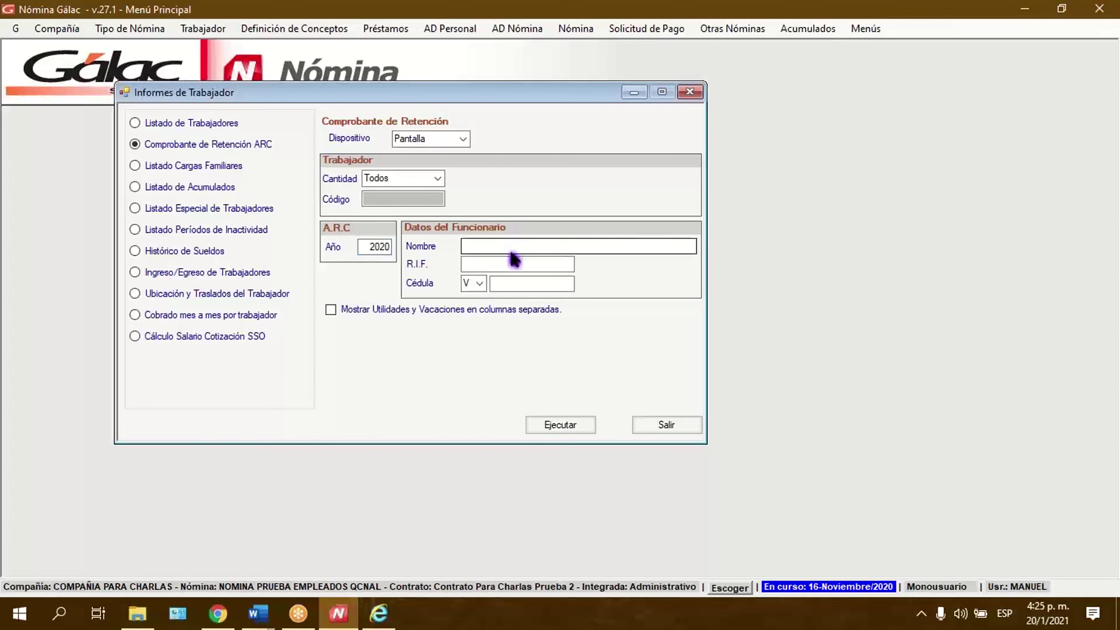
left_click(556, 248)
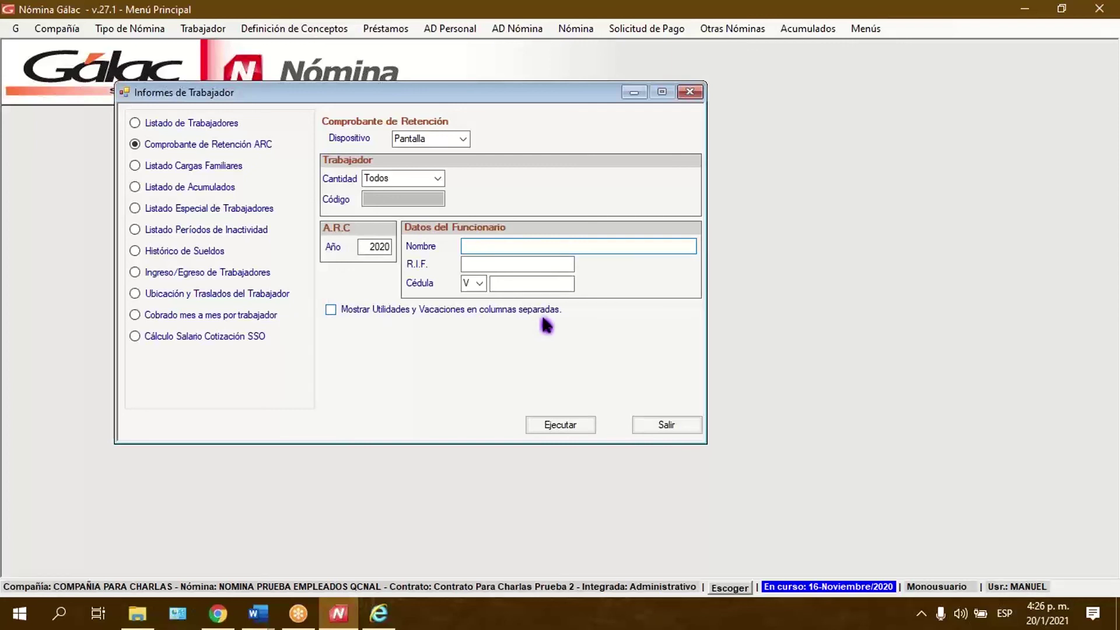
left_click(330, 311)
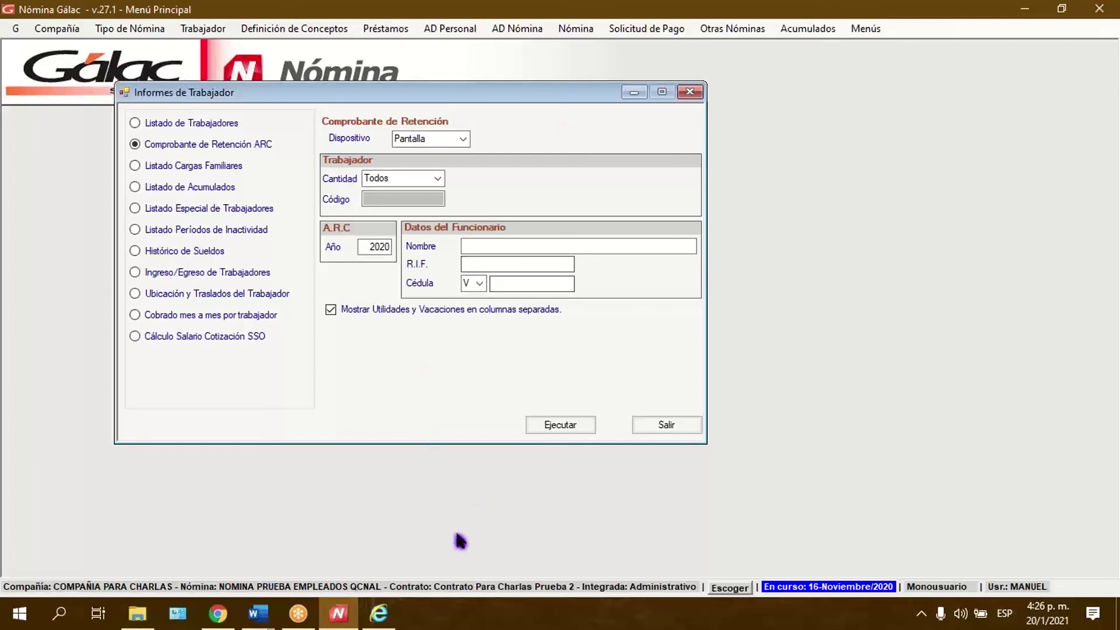
left_click(558, 427)
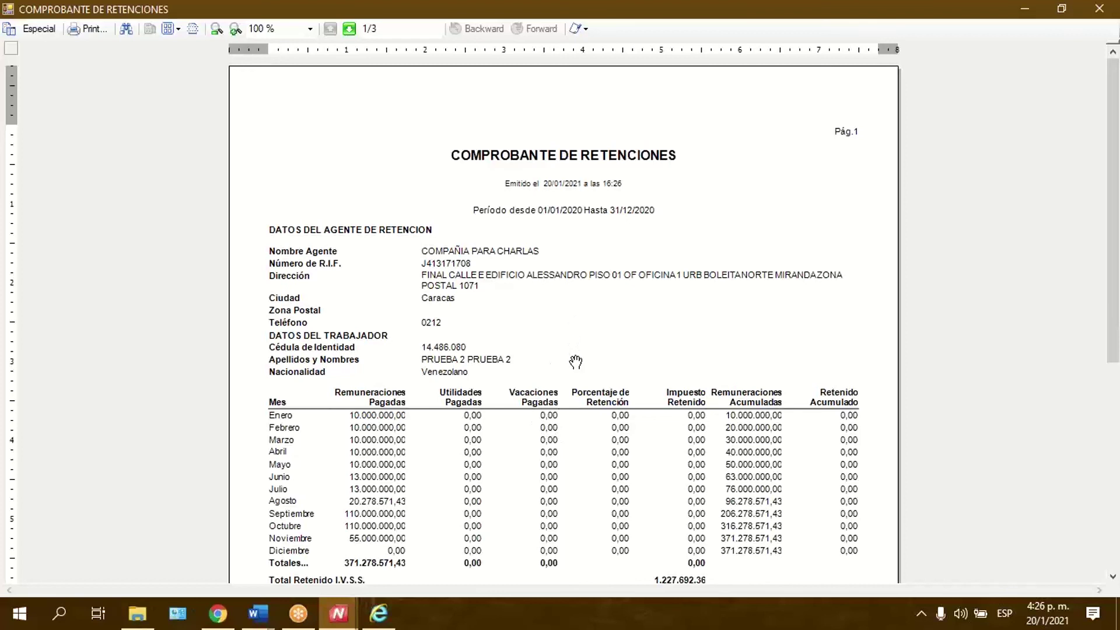
- Examine the monthly remuneration, withheld tax, Total Retenido I.V.S.S. and signature area on the workers' retention certificates, paging through the report
scroll(576, 376, "down", 1)
scroll(718, 420, "down", 1)
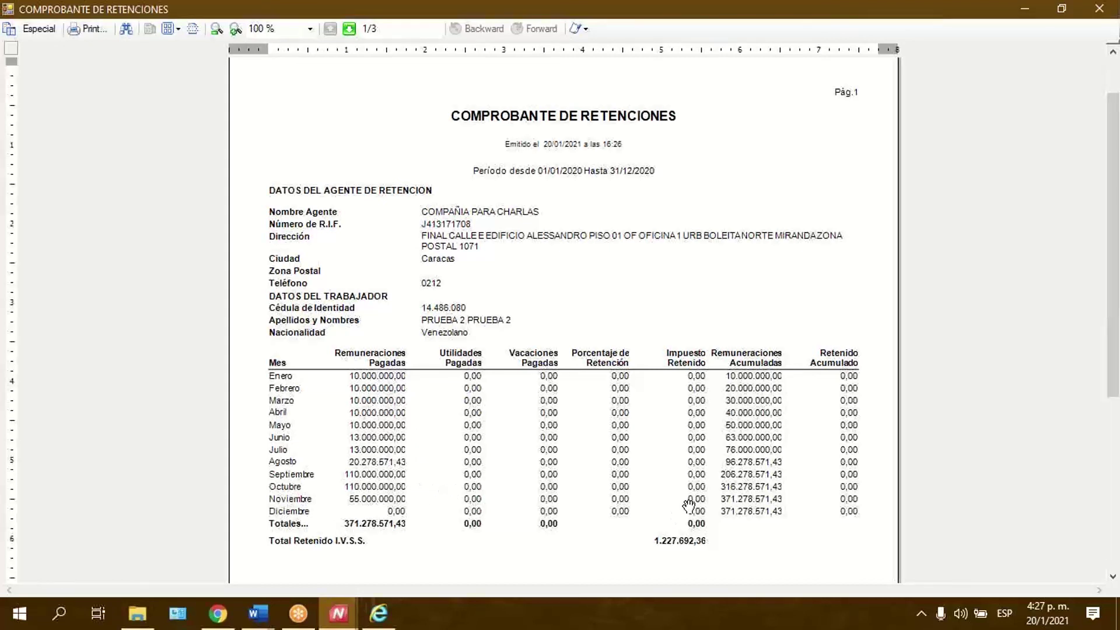
scroll(690, 508, "down", 1)
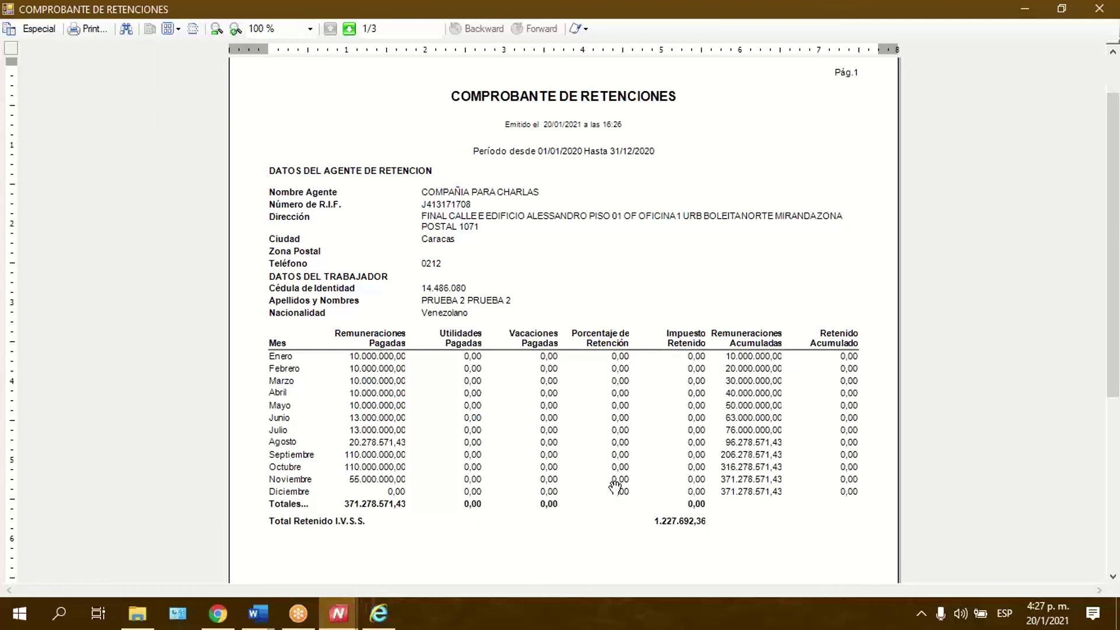
scroll(616, 493, "down", 3)
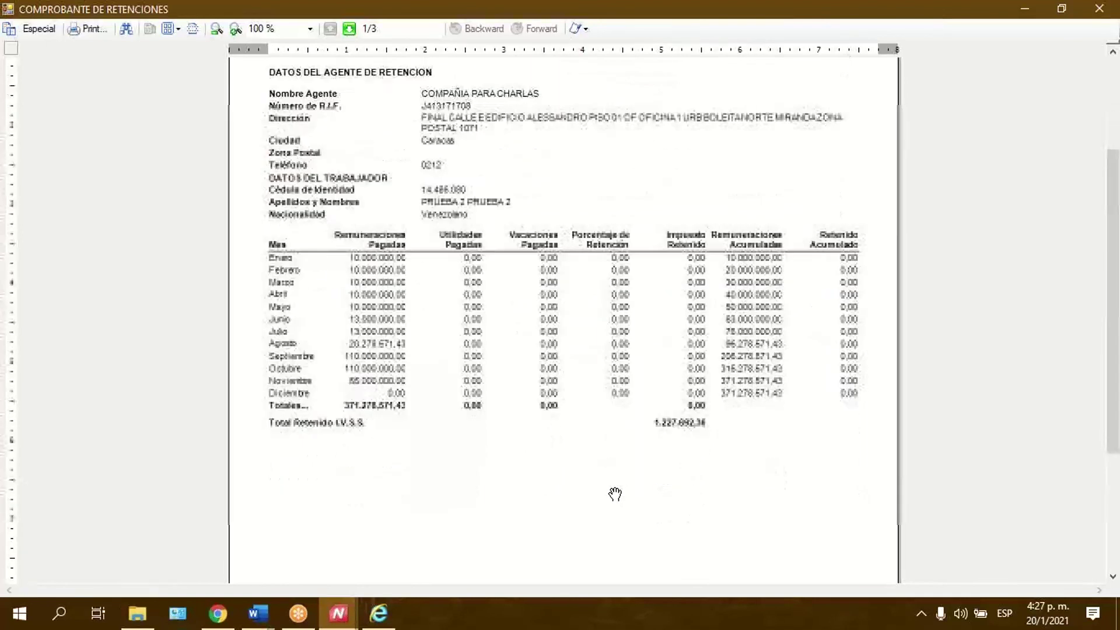
left_click(349, 28)
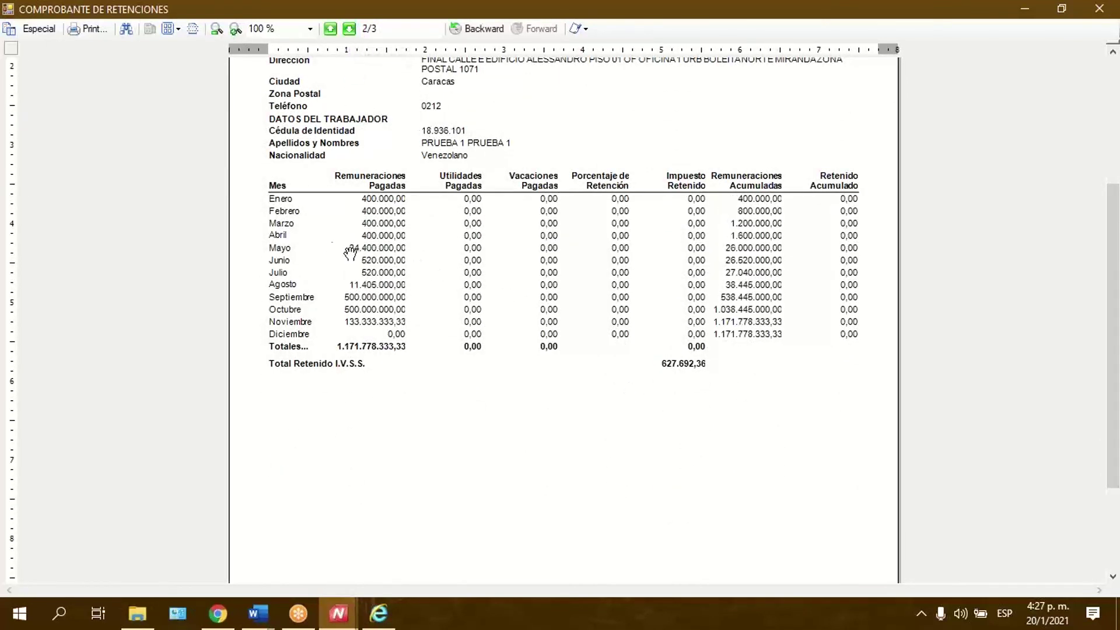
scroll(371, 153, "up", 1)
scroll(603, 350, "down", 4)
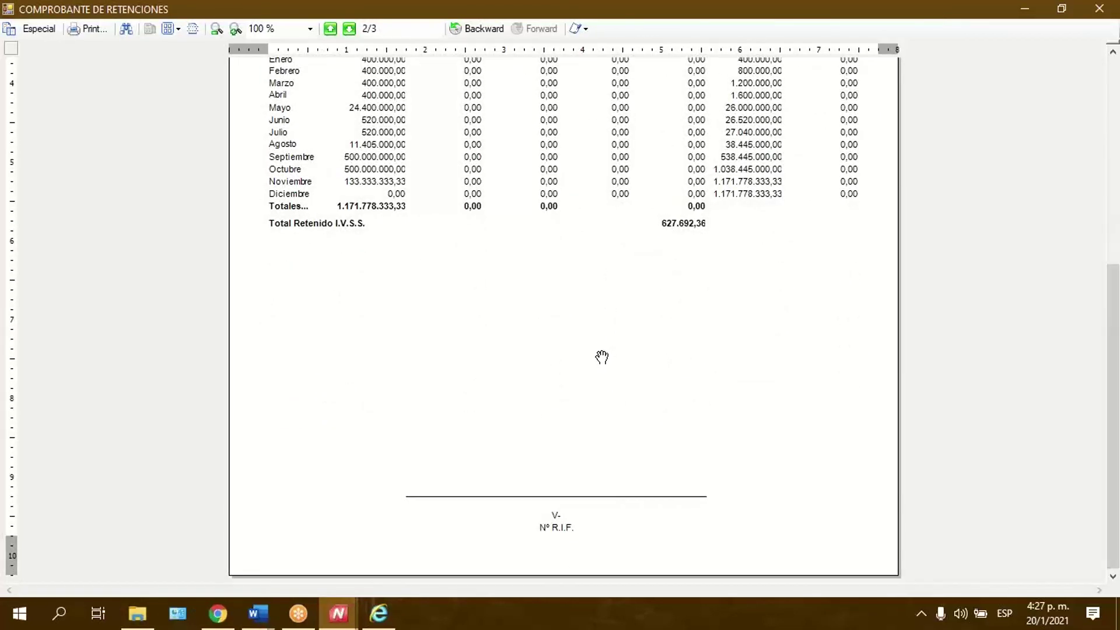
scroll(601, 357, "up", 2)
left_click(349, 28)
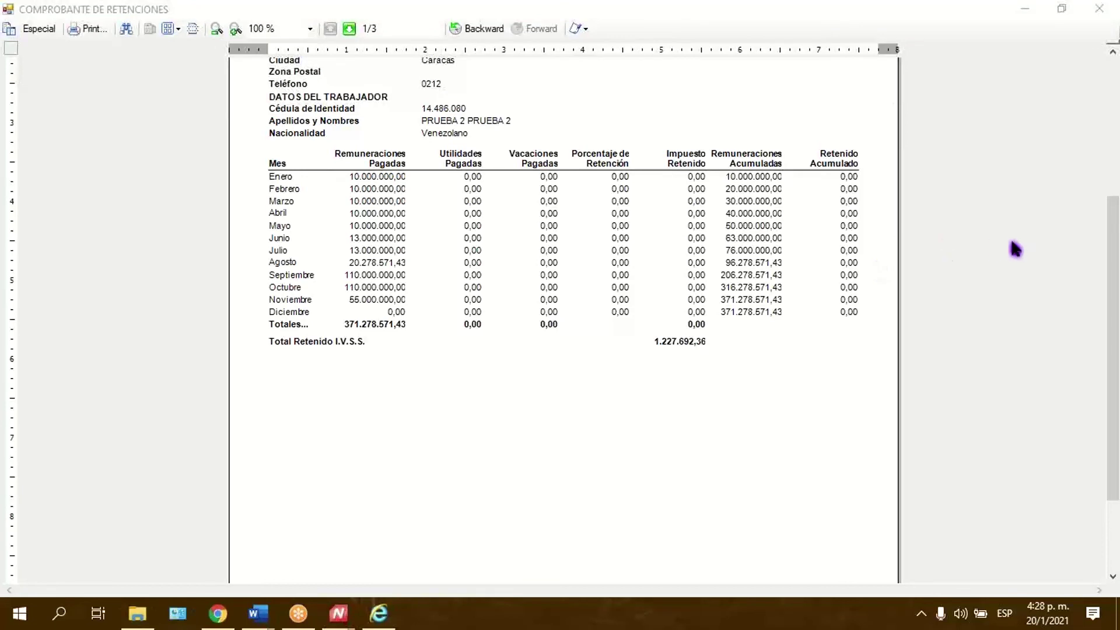
left_click(640, 316)
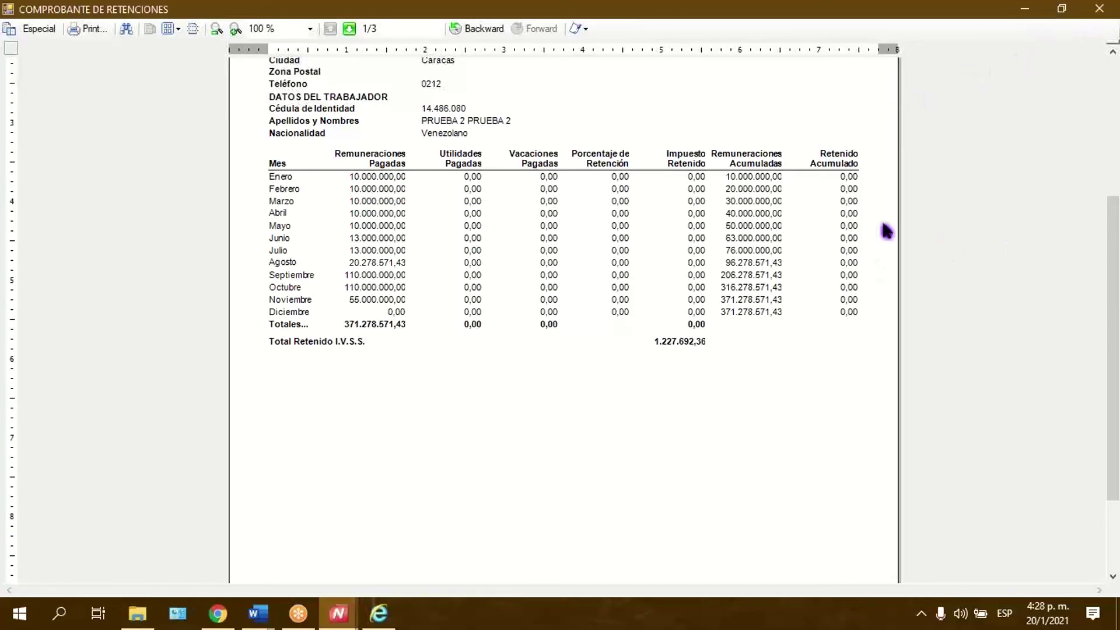